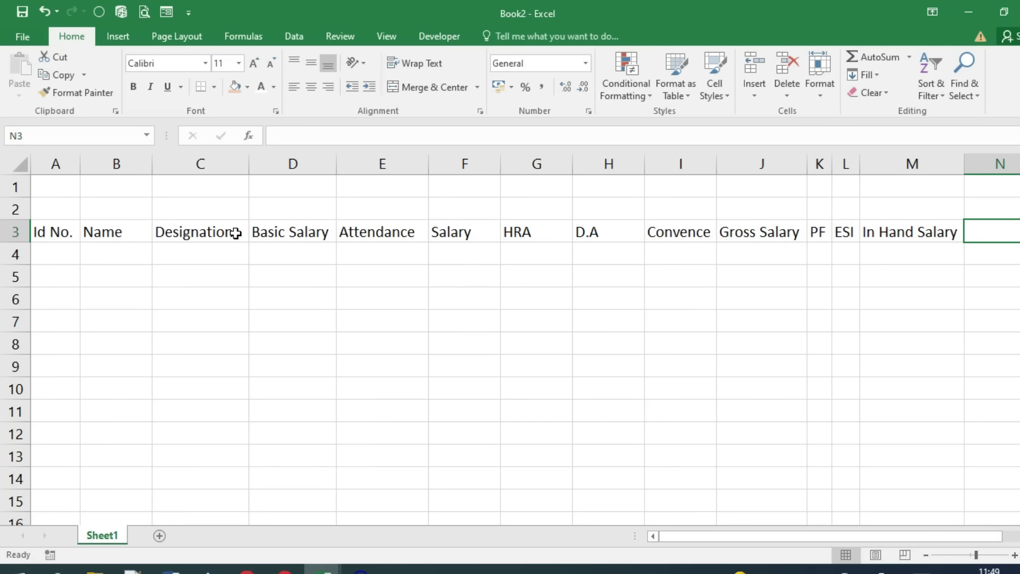
Widen the PF column K so its header fits
{"action": "mouse_move", "coordinate": [832, 164]}
{"action": "left_mouse_down"}
{"action": "mouse_move", "coordinate": [847, 186]}
{"action": "mouse_move", "coordinate": [879, 164]}
{"action": "mouse_move", "coordinate": [898, 186]}
{"action": "left_mouse_up"}
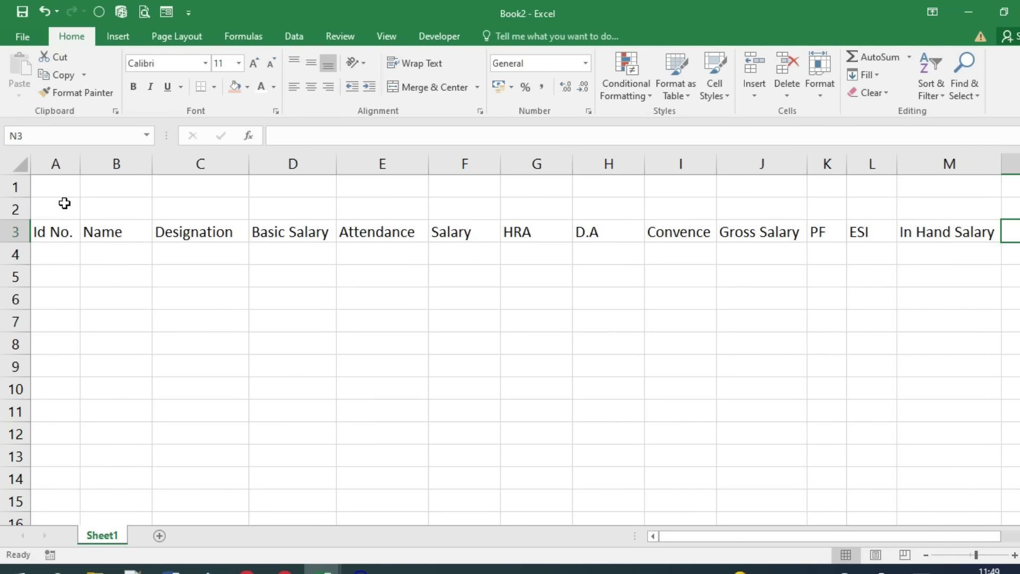
Merge A1:M2 and enter the title 'Employee Salary Sheet of September'
{"action": "mouse_move", "coordinate": [50, 189]}
{"action": "left_mouse_down"}
{"action": "mouse_move", "coordinate": [947, 199]}
{"action": "mouse_move", "coordinate": [959, 214]}
{"action": "left_mouse_up"}
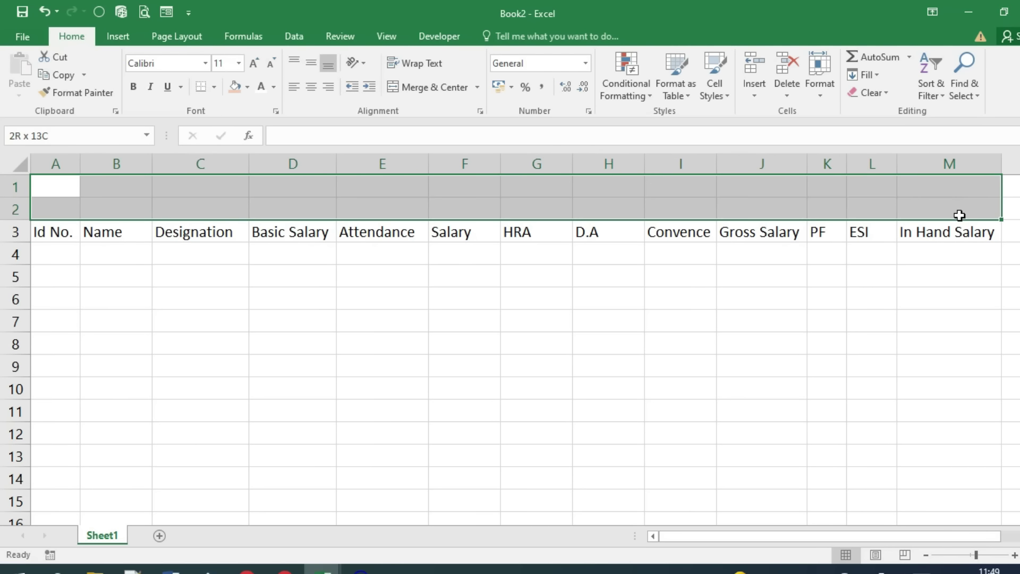
{"action": "scroll", "coordinate": [875, 253], "scroll_direction": "up", "scroll_amount": 2}
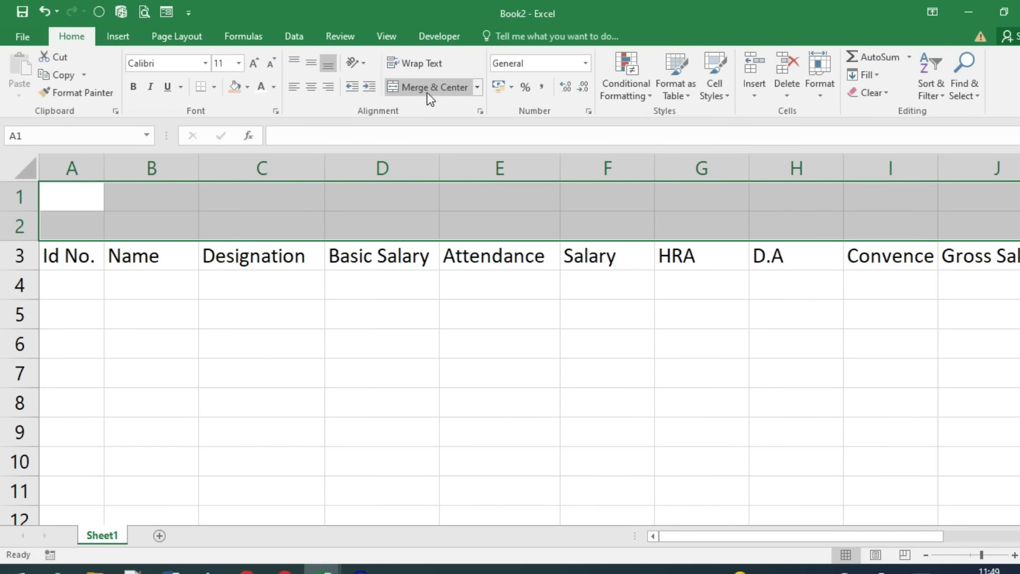
{"action": "left_click", "coordinate": [427, 90]}
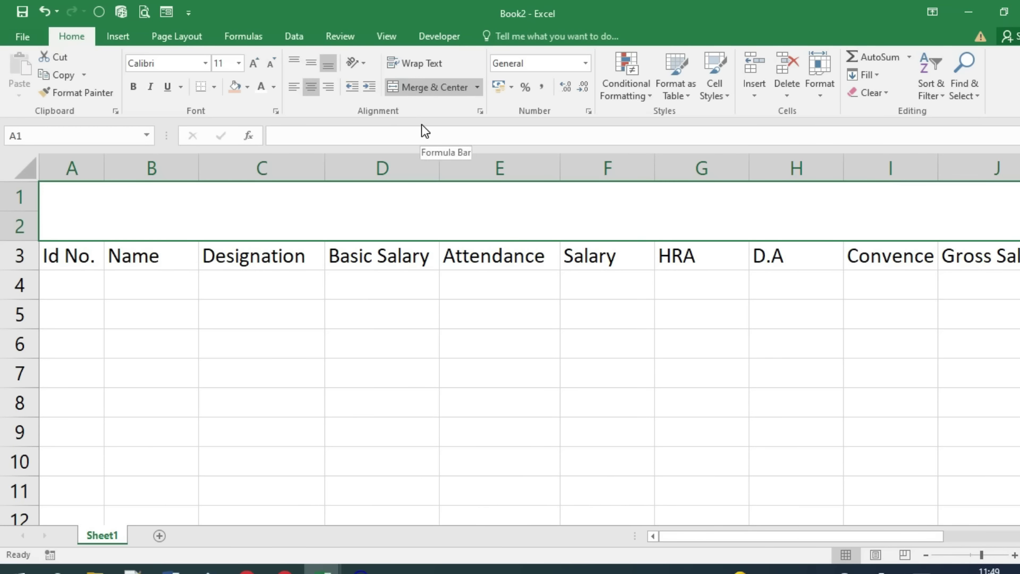
{"action": "type", "text": "Employee Salary Sheet of"}
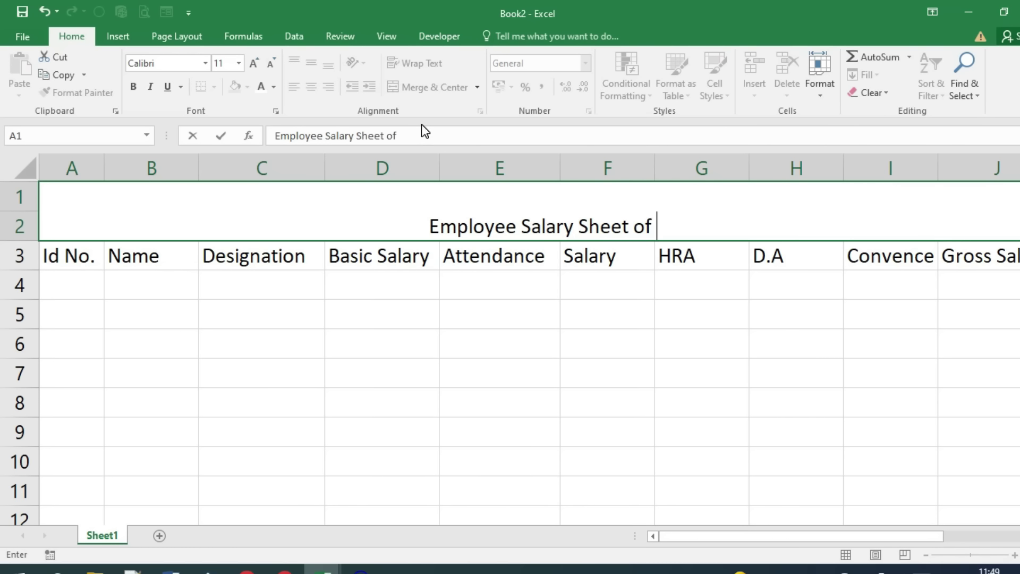
{"action": "type", "text": " September"}
{"action": "key", "text": "Return"}
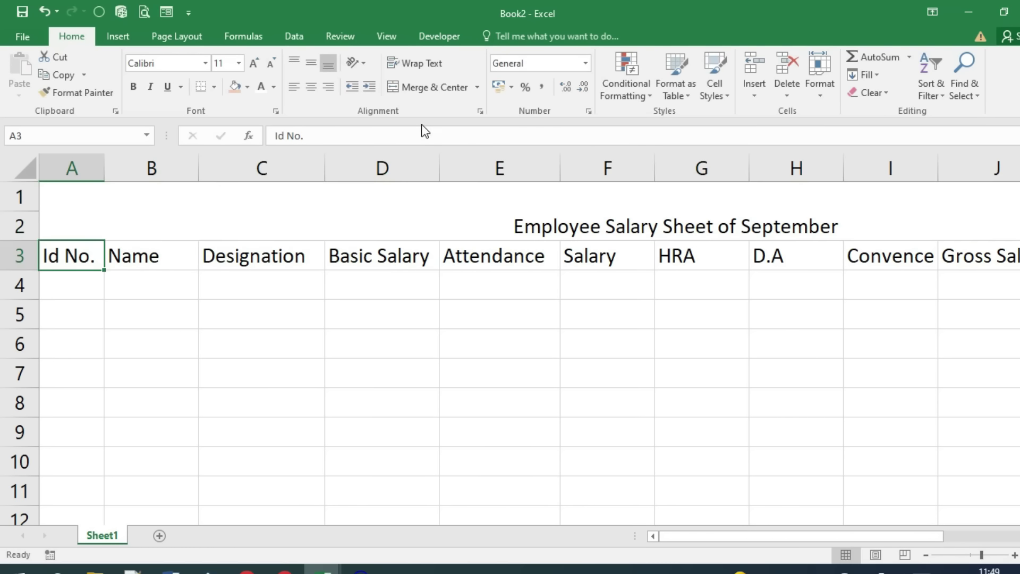
Enlarge the title to size 16 and give it a dark green fill
{"action": "left_click", "coordinate": [372, 205]}
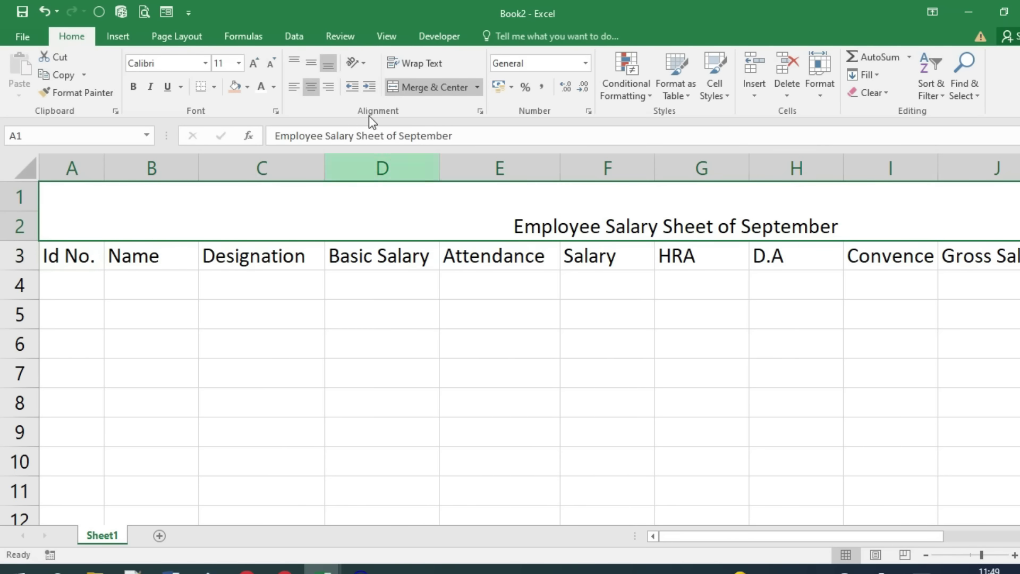
{"action": "left_click", "coordinate": [255, 64]}
{"action": "left_click", "coordinate": [256, 65]}
{"action": "left_click", "coordinate": [256, 64]}
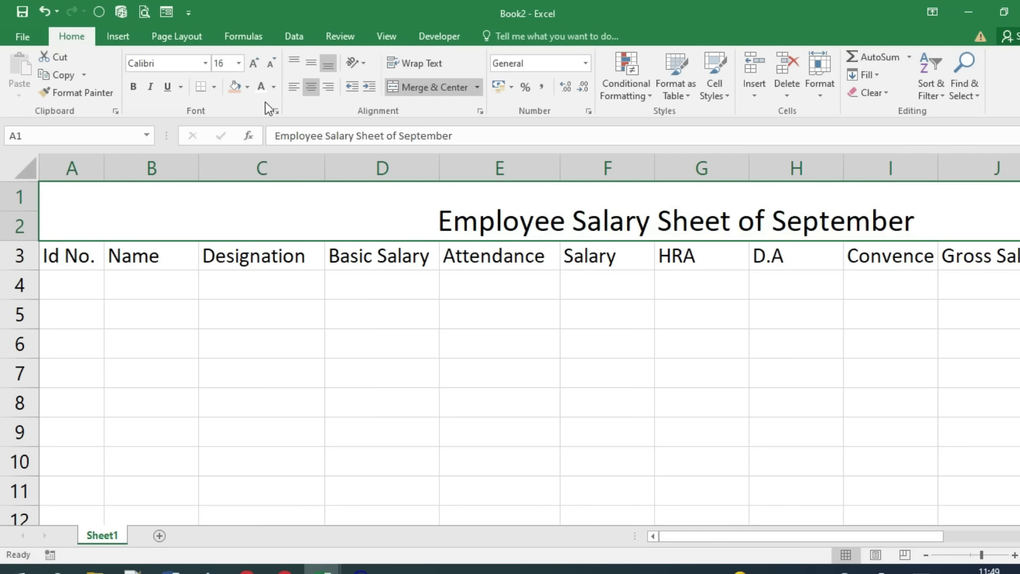
{"action": "left_click", "coordinate": [249, 89]}
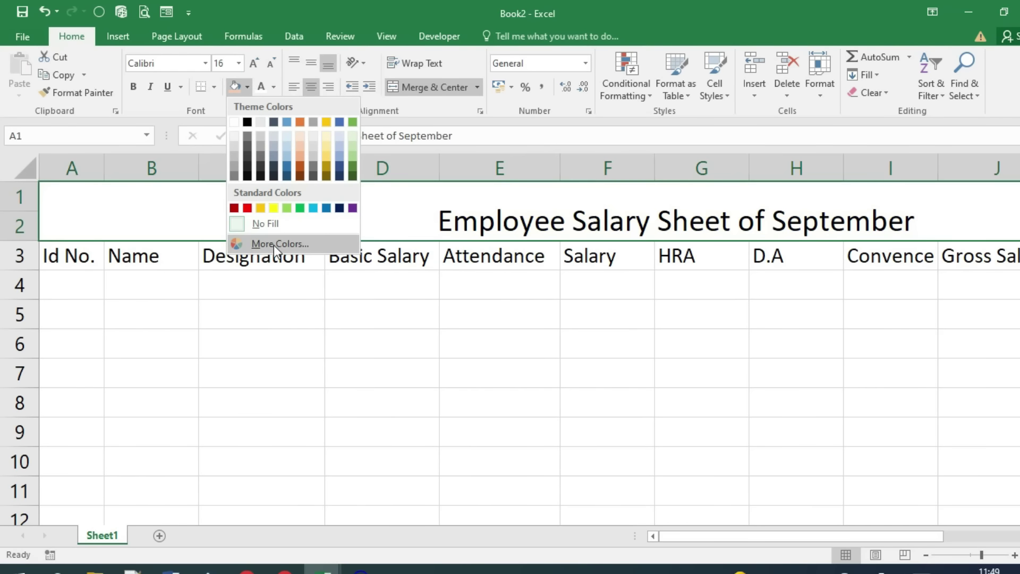
{"action": "left_click", "coordinate": [273, 244]}
{"action": "left_click", "coordinate": [529, 269]}
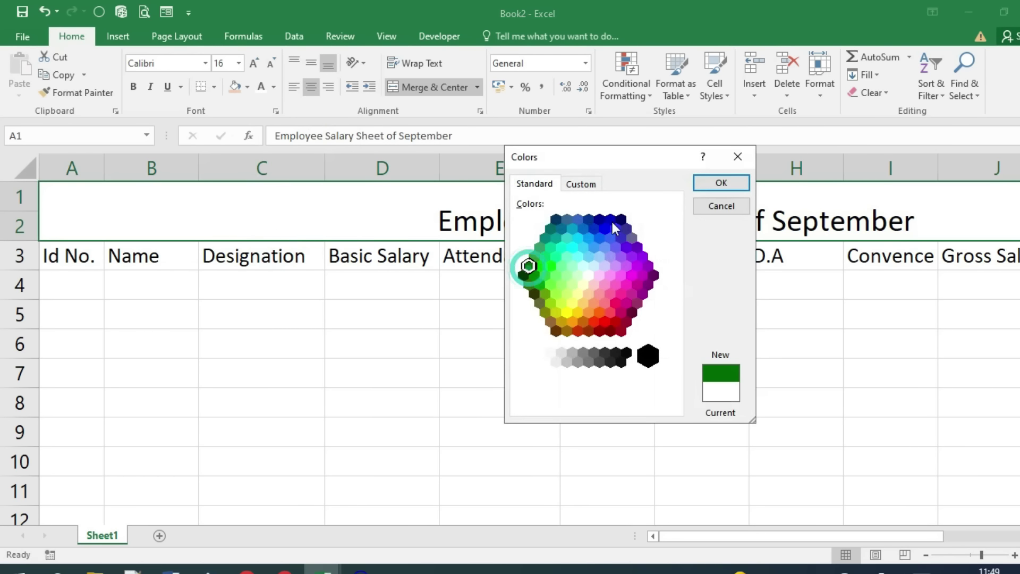
{"action": "left_click", "coordinate": [739, 185]}
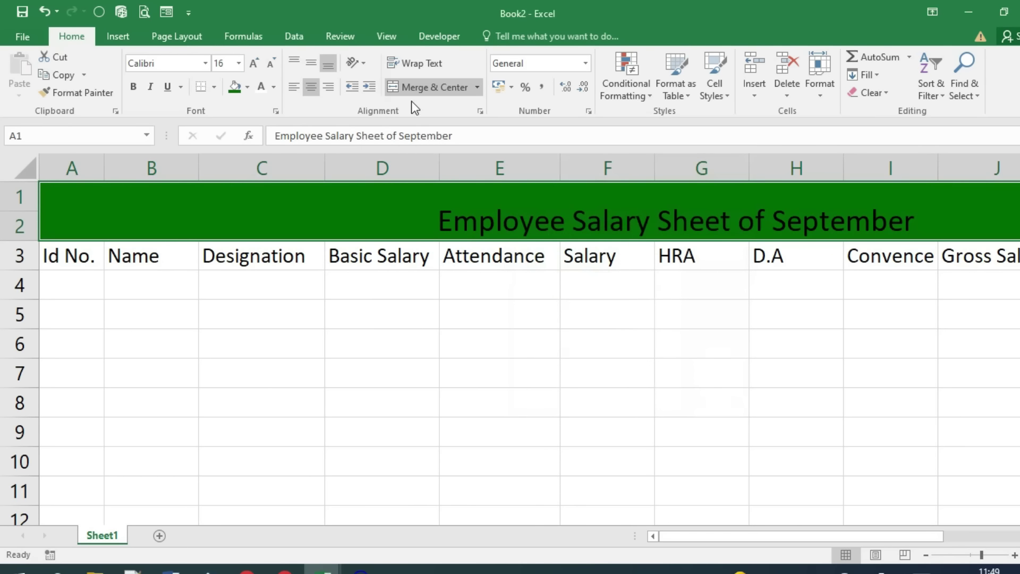
Middle-align the title and make it white Bahnschrift SemiBold at size 18
{"action": "left_click", "coordinate": [310, 67]}
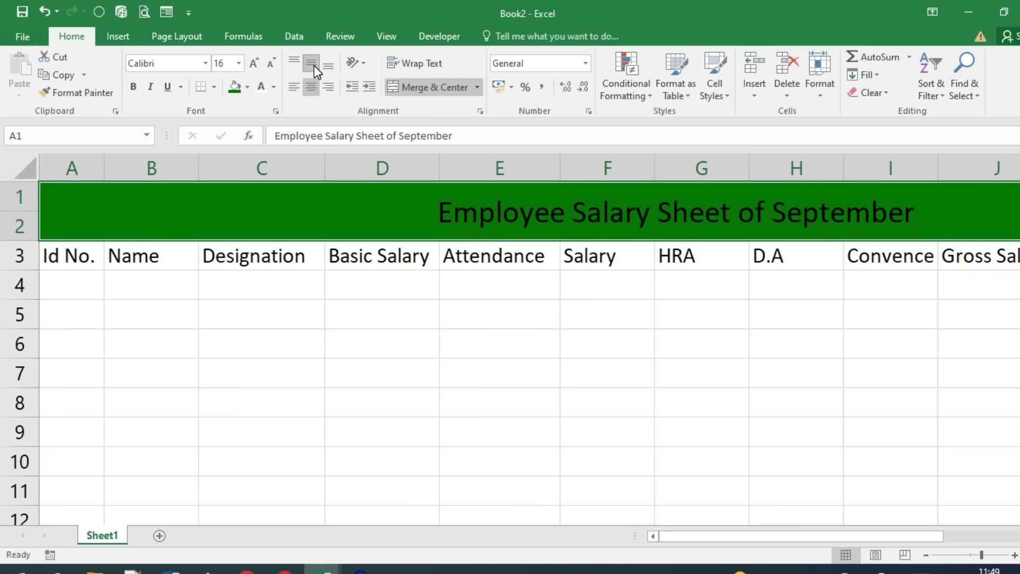
{"action": "left_click", "coordinate": [254, 64]}
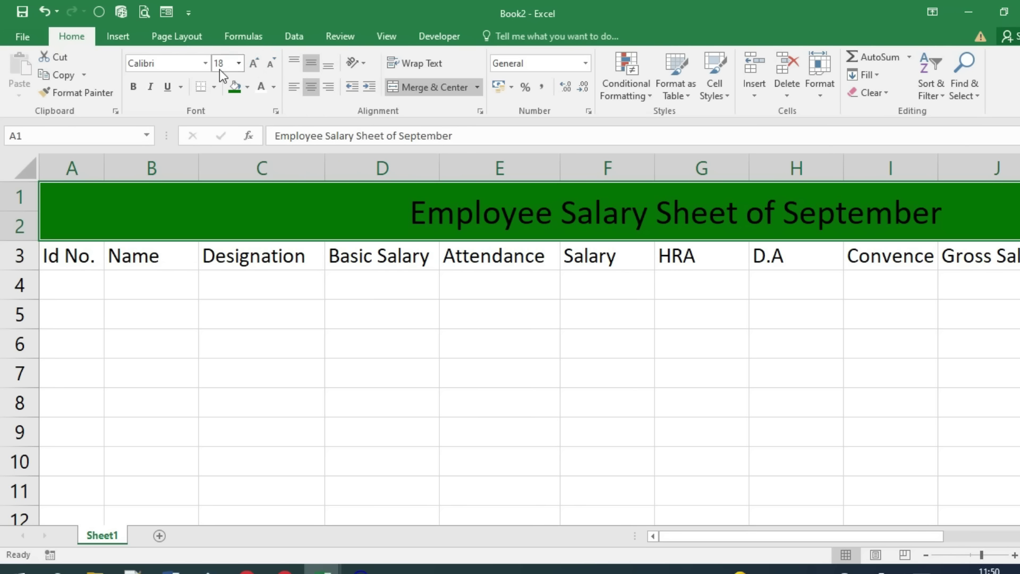
{"action": "left_click", "coordinate": [205, 63]}
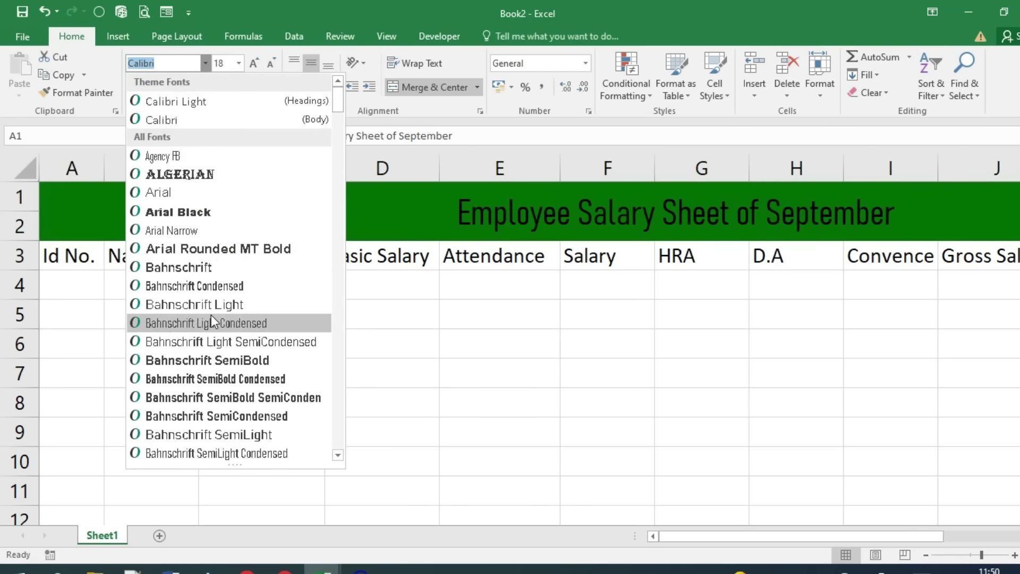
{"action": "scroll", "coordinate": [211, 315], "scroll_direction": "down", "scroll_amount": 2}
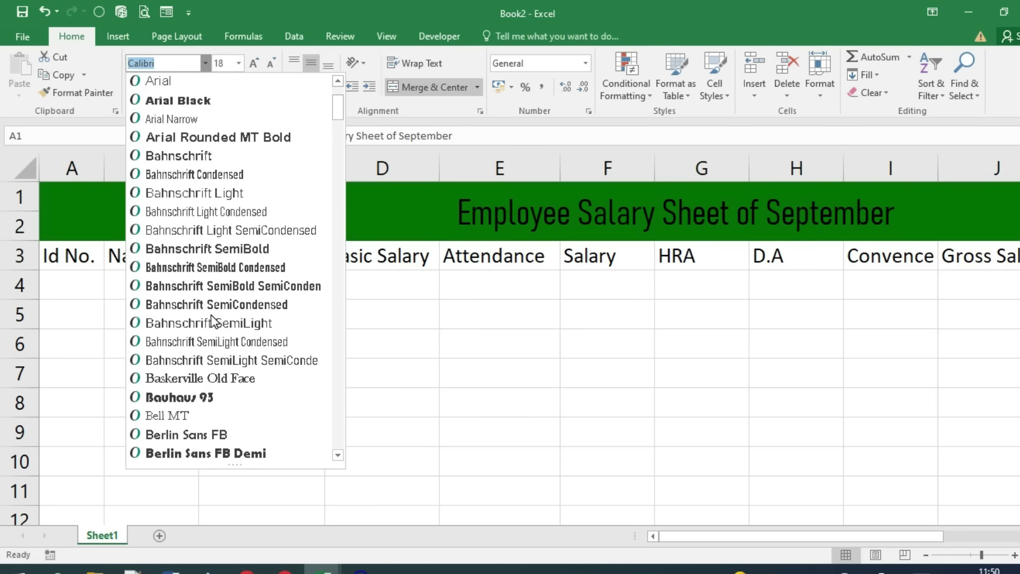
{"action": "left_click", "coordinate": [209, 250]}
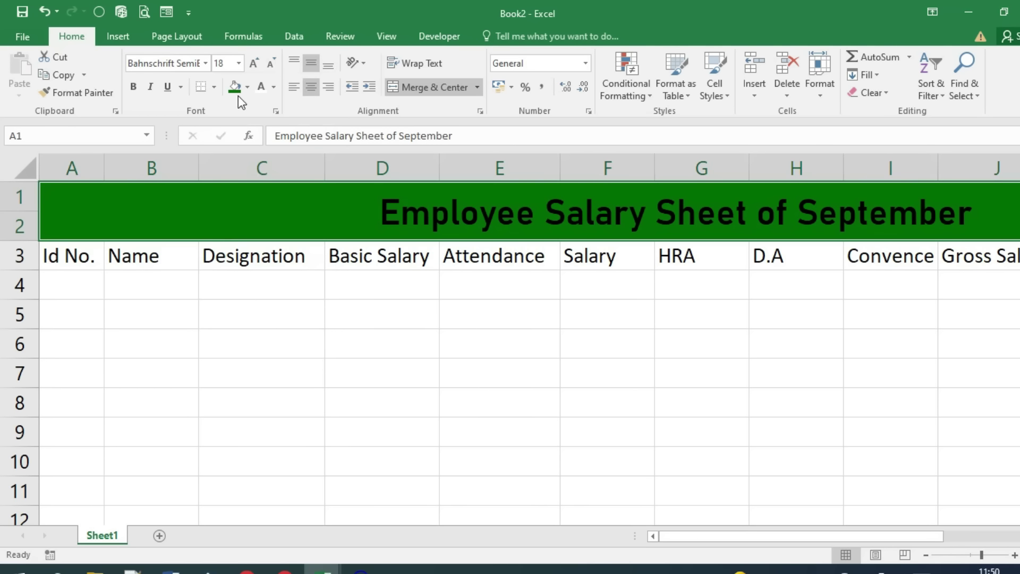
{"action": "left_click", "coordinate": [264, 91]}
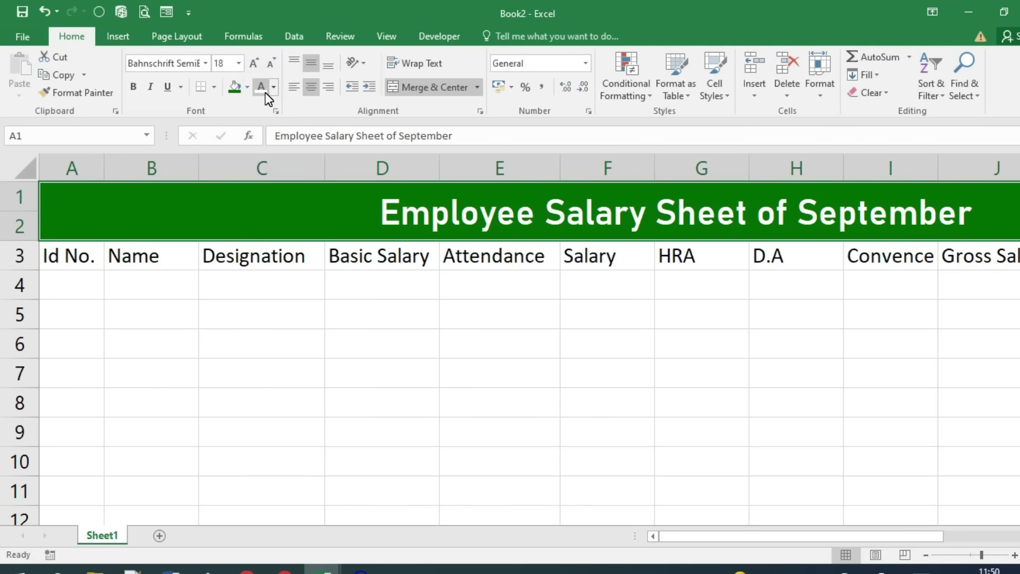
Colour the words 'Salary Sheet' in the title yellow
{"action": "double_click", "coordinate": [548, 211]}
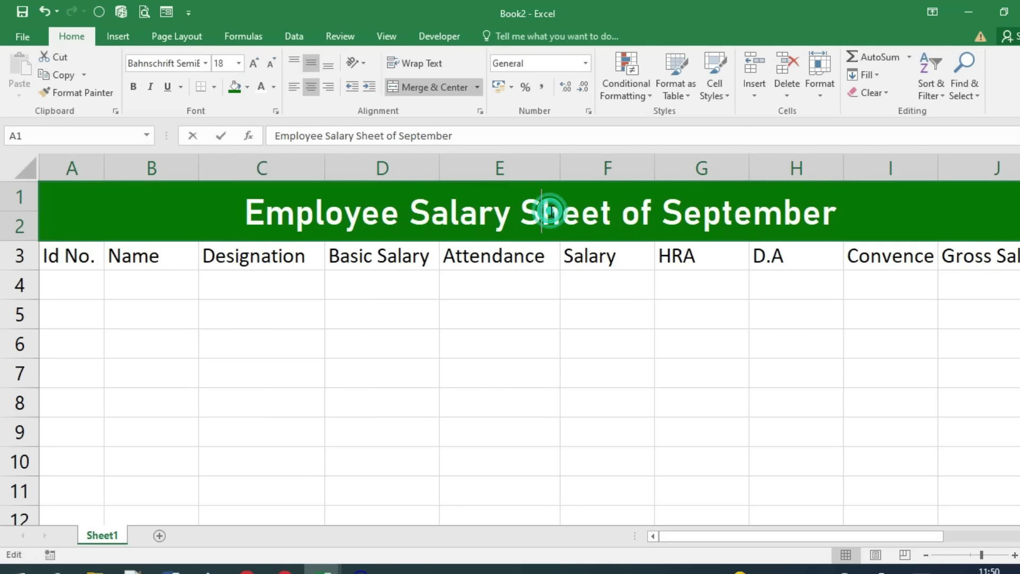
{"action": "left_click_drag", "start_coordinate": [410, 215], "coordinate": [617, 214]}
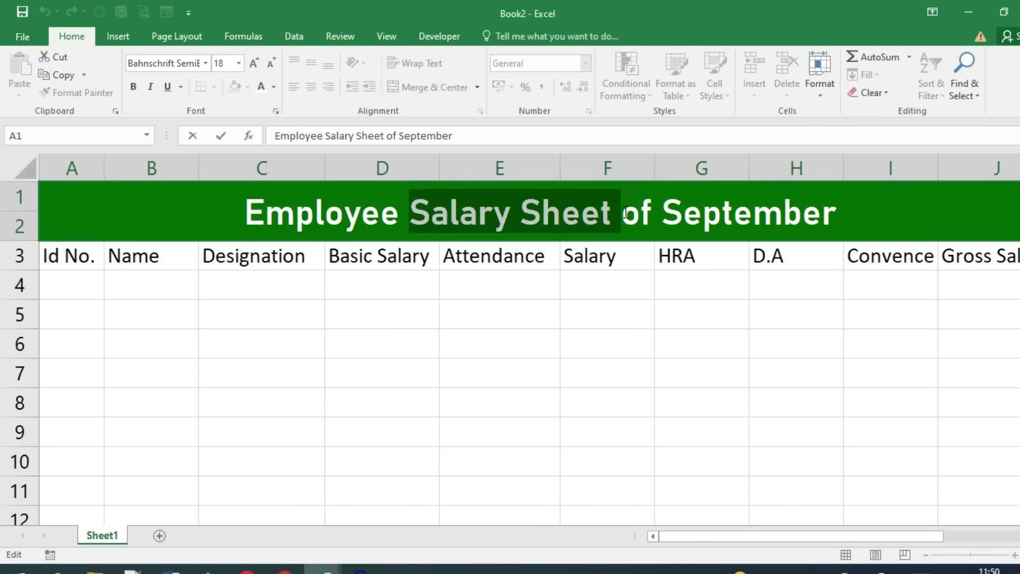
{"action": "left_click", "coordinate": [274, 86]}
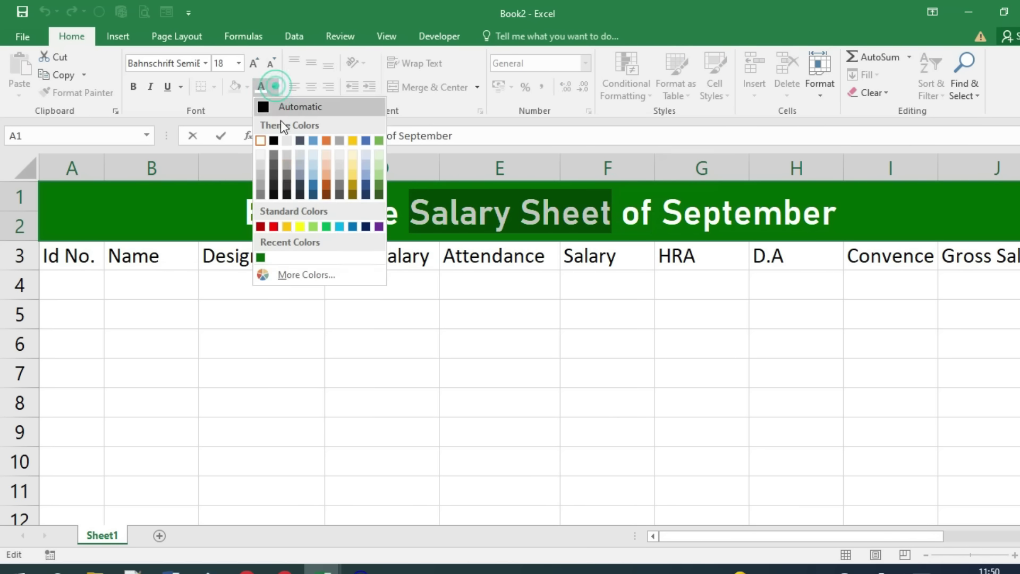
{"action": "left_click", "coordinate": [287, 226]}
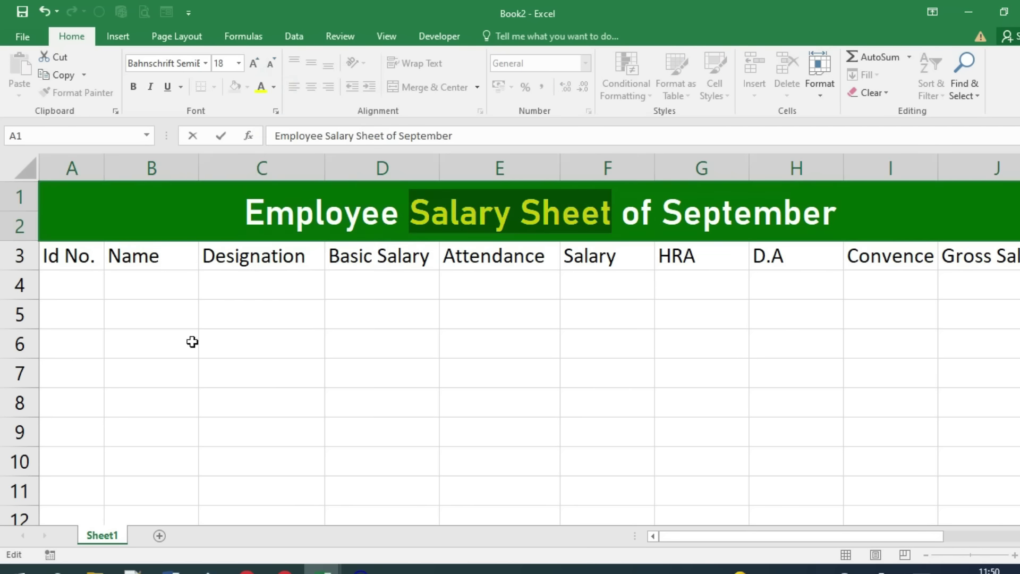
{"action": "left_click", "coordinate": [192, 341]}
{"action": "left_click_drag", "start_coordinate": [76, 262], "coordinate": [1010, 257]}
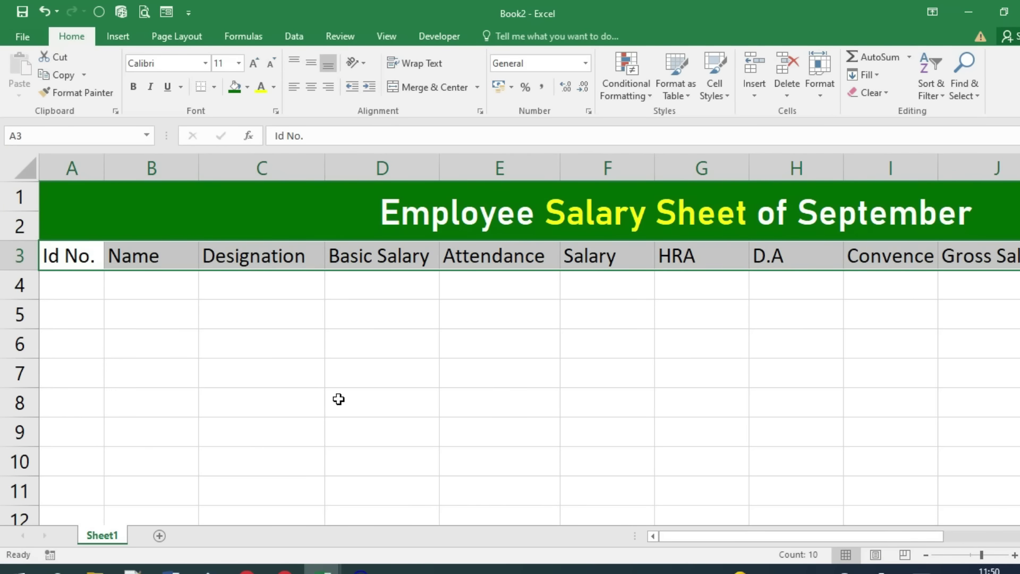
Give the A3:M3 headers a yellow fill with bold, centred text
{"action": "scroll", "coordinate": [339, 399], "scroll_direction": "down", "scroll_amount": 1, "text": "ctrl"}
{"action": "scroll", "coordinate": [338, 399], "scroll_direction": "down", "scroll_amount": 1, "text": "ctrl"}
{"action": "left_click", "coordinate": [201, 296]}
{"action": "left_click_drag", "start_coordinate": [48, 232], "coordinate": [942, 230]}
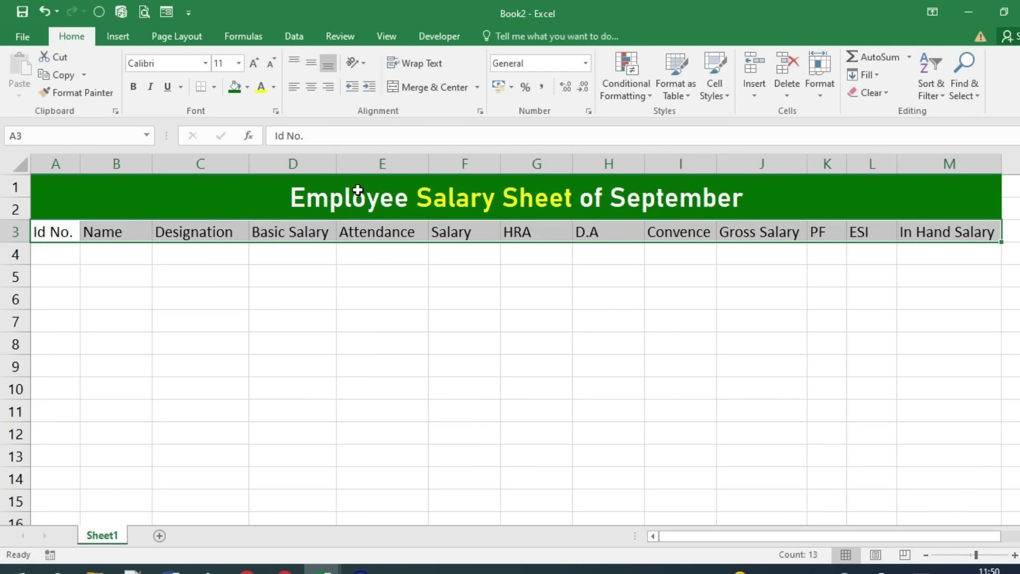
{"action": "left_click", "coordinate": [249, 89]}
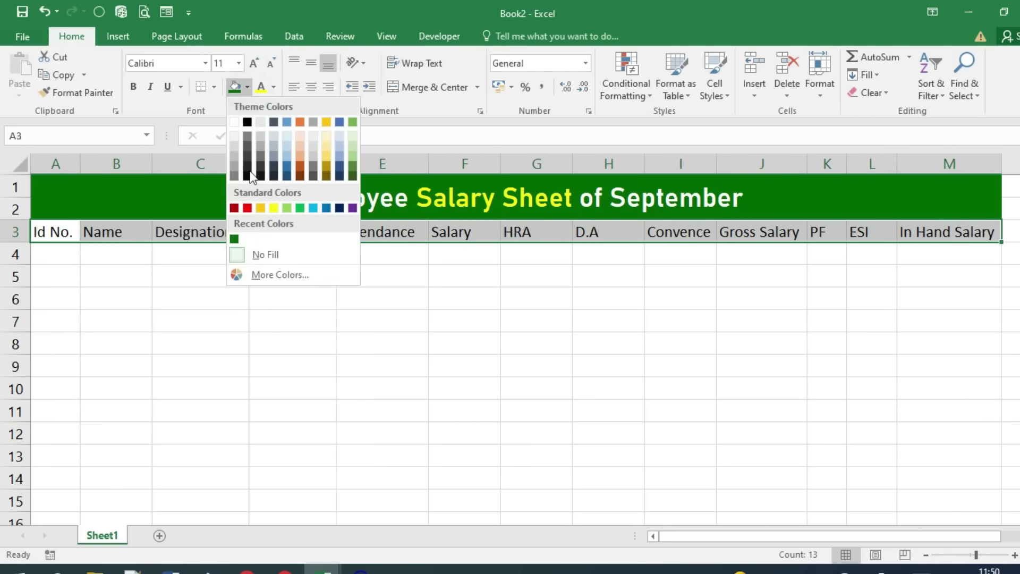
{"action": "left_click", "coordinate": [274, 208]}
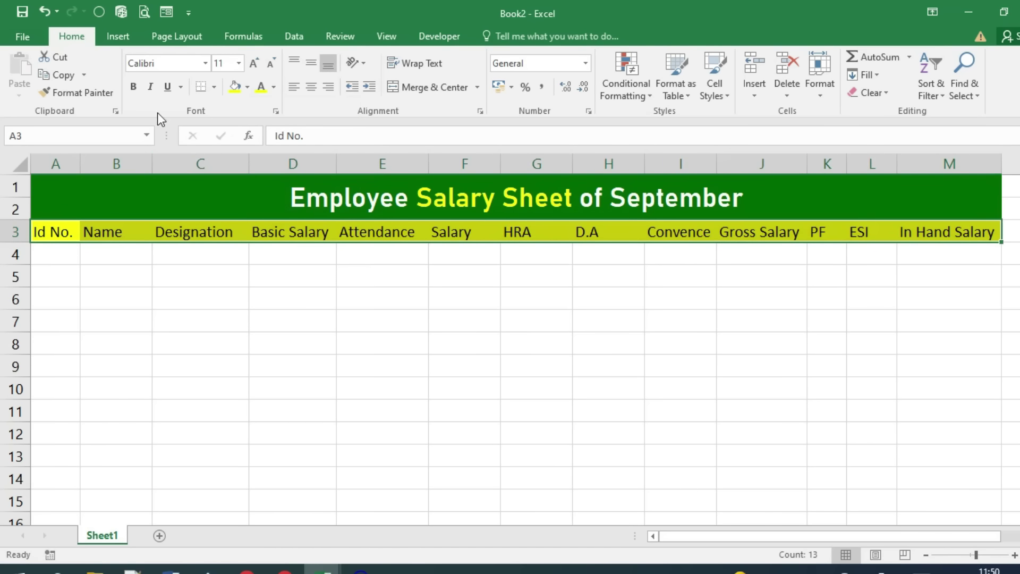
{"action": "left_click", "coordinate": [132, 88]}
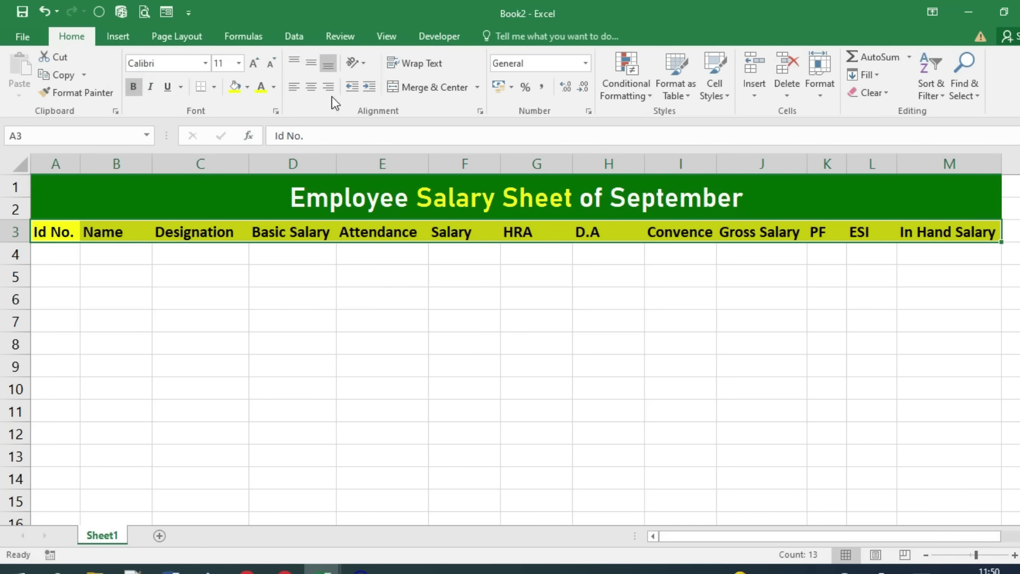
{"action": "left_click", "coordinate": [312, 87]}
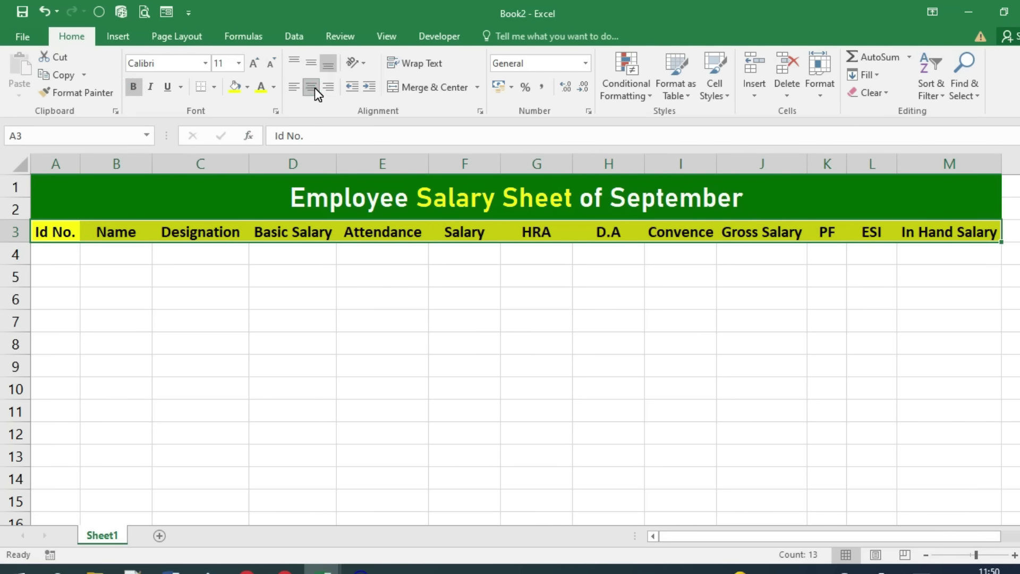
Apply All Borders to the table range from row 3 down to row 16
{"action": "mouse_move", "coordinate": [51, 232]}
{"action": "left_mouse_down"}
{"action": "mouse_move", "coordinate": [813, 246]}
{"action": "mouse_move", "coordinate": [961, 514]}
{"action": "left_mouse_up"}
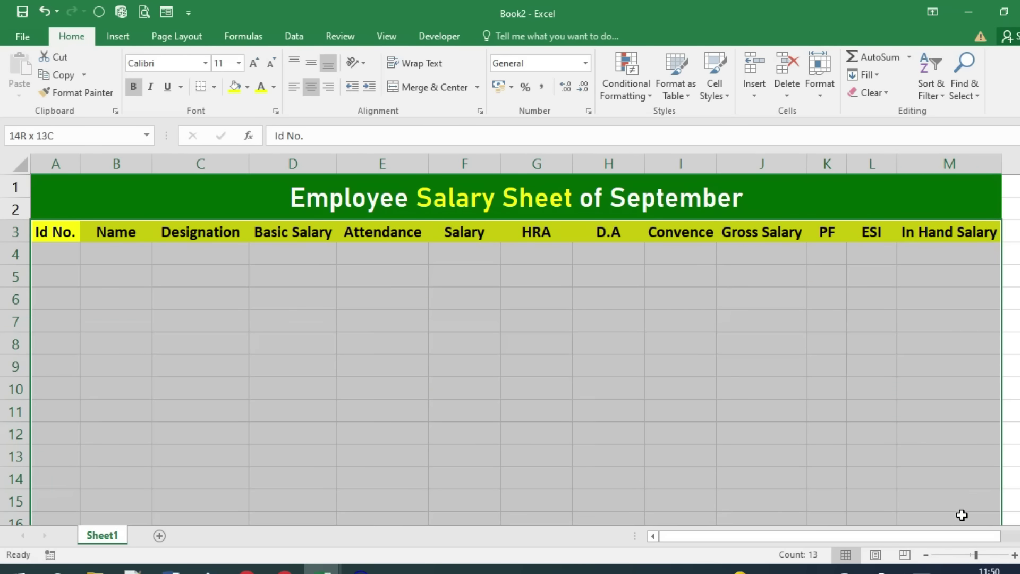
{"action": "left_click", "coordinate": [214, 87]}
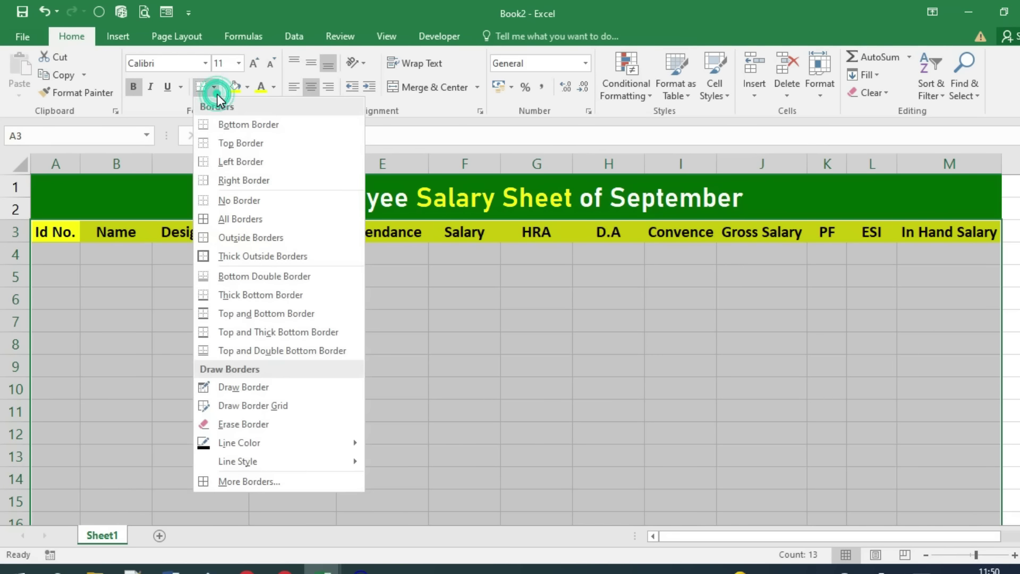
{"action": "left_click", "coordinate": [243, 226]}
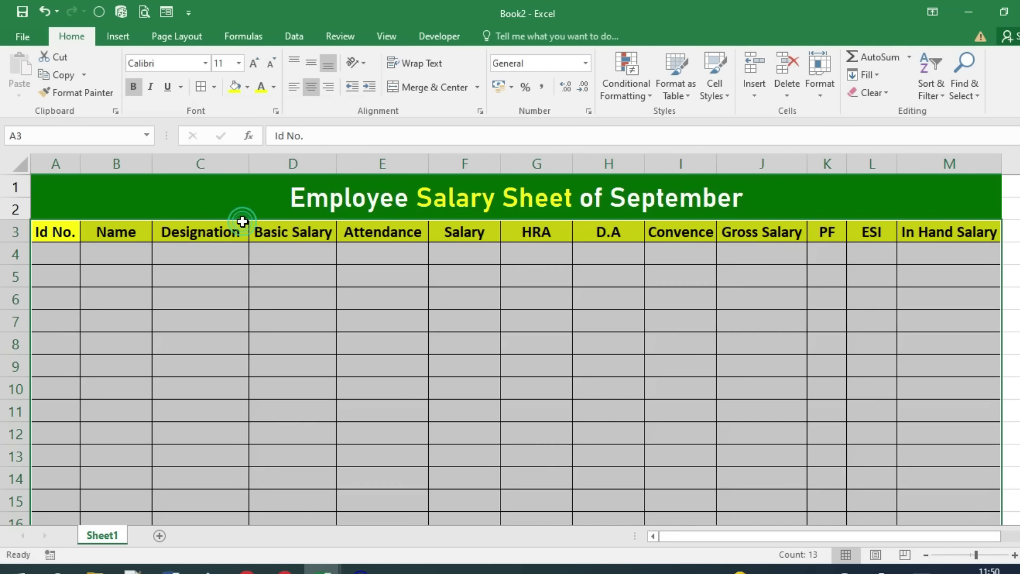
{"action": "scroll", "coordinate": [272, 321], "scroll_direction": "down", "scroll_amount": 1}
{"action": "scroll", "coordinate": [272, 321], "scroll_direction": "up", "scroll_amount": 1, "text": "ctrl"}
{"action": "scroll", "coordinate": [272, 320], "scroll_direction": "up", "scroll_amount": 1}
Enter IDs 1001 and 1002 in A4:A5 and extend the series down to 1010
{"action": "left_click", "coordinate": [54, 271]}
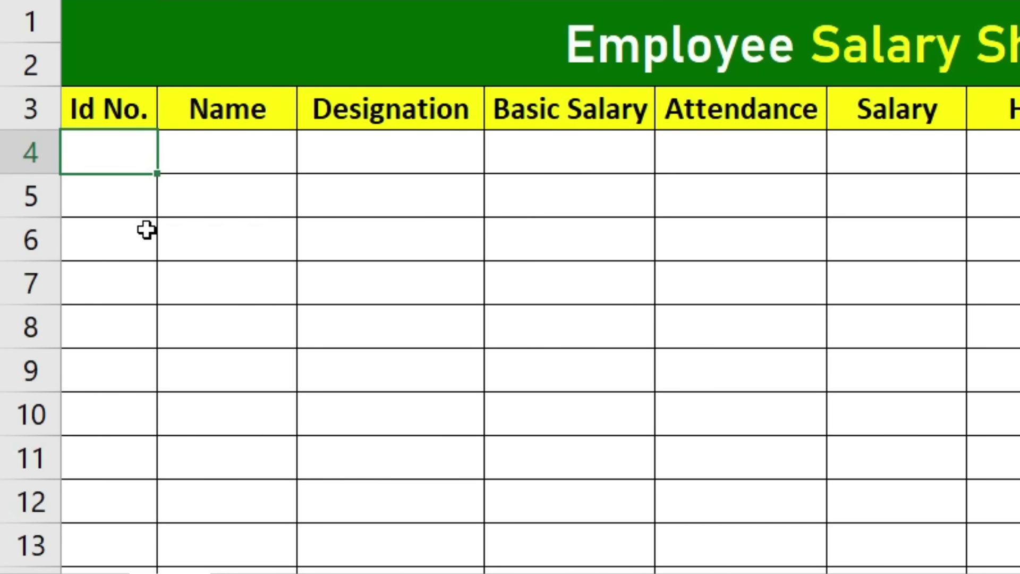
{"action": "type", "text": "1001"}
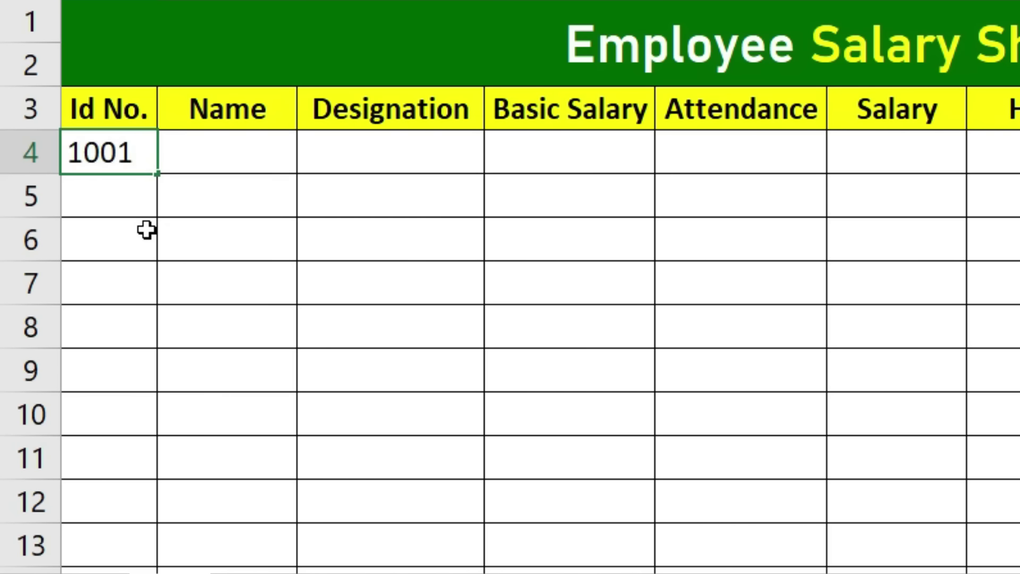
{"action": "key", "text": "Return"}
{"action": "type", "text": "1002"}
{"action": "key", "text": "Return"}
{"action": "mouse_move", "coordinate": [141, 154]}
{"action": "left_mouse_down"}
{"action": "mouse_move", "coordinate": [153, 564]}
{"action": "mouse_move", "coordinate": [151, 446]}
{"action": "left_mouse_up"}
{"action": "scroll", "coordinate": [421, 439], "scroll_direction": "up", "scroll_amount": 2}
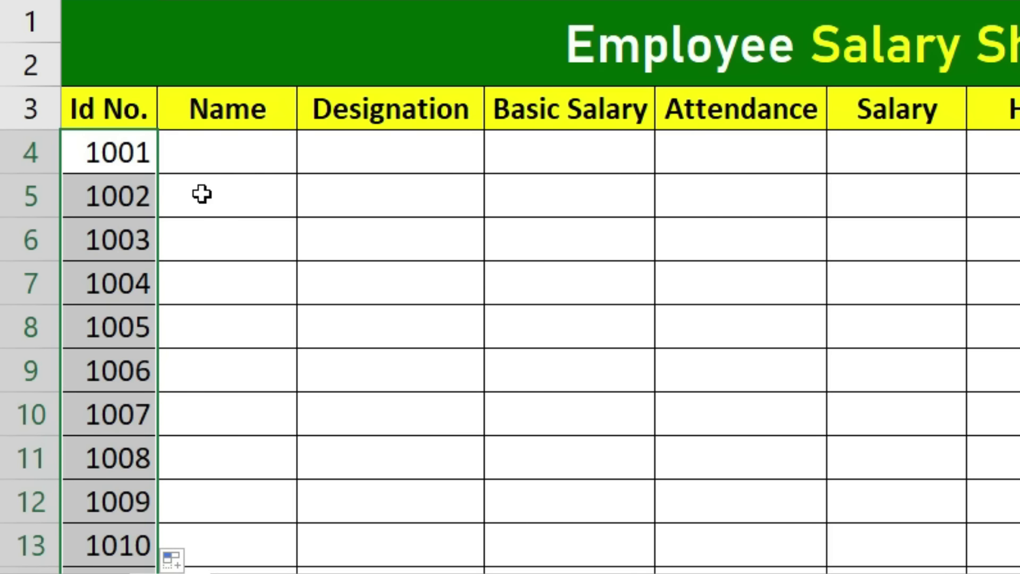
Type the first three employee names into B4:B6, one per row
{"action": "left_click", "coordinate": [204, 158]}
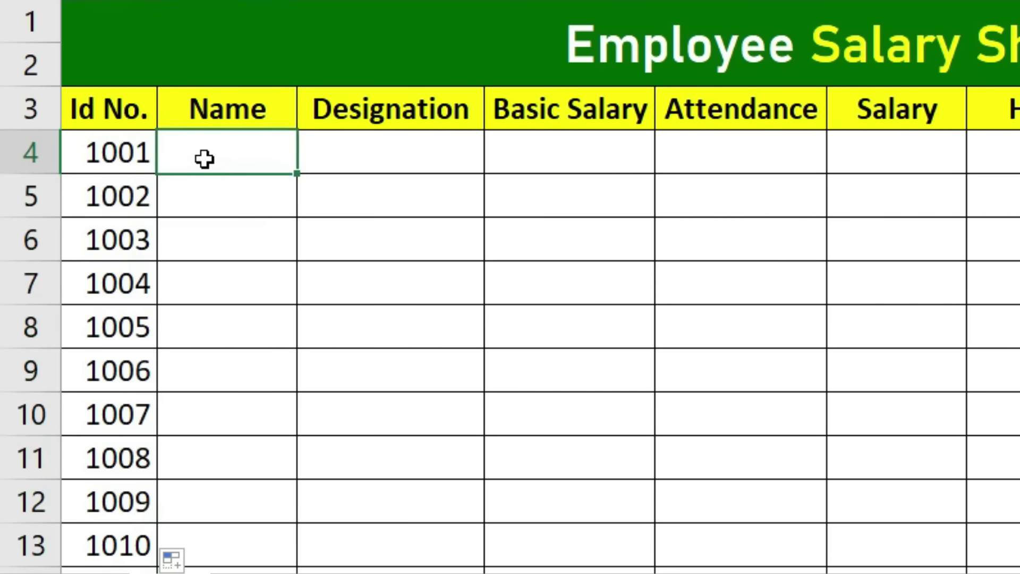
{"action": "type", "text": "Rajesh"}
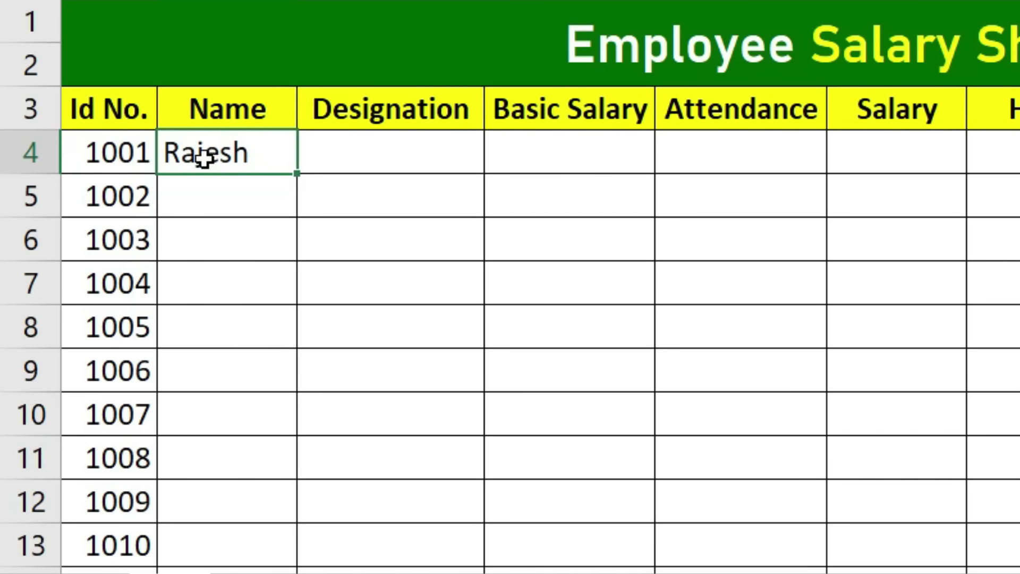
{"action": "key", "text": "Return"}
{"action": "type", "text": "Mahesh"}
{"action": "key", "text": "Return"}
{"action": "type", "text": "Sures"}
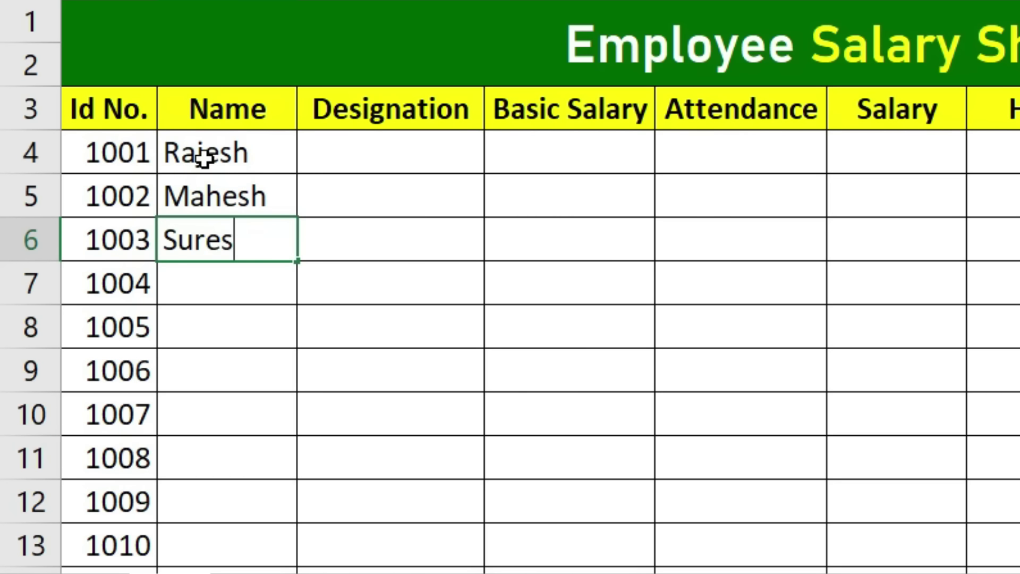
{"action": "type", "text": "h"}
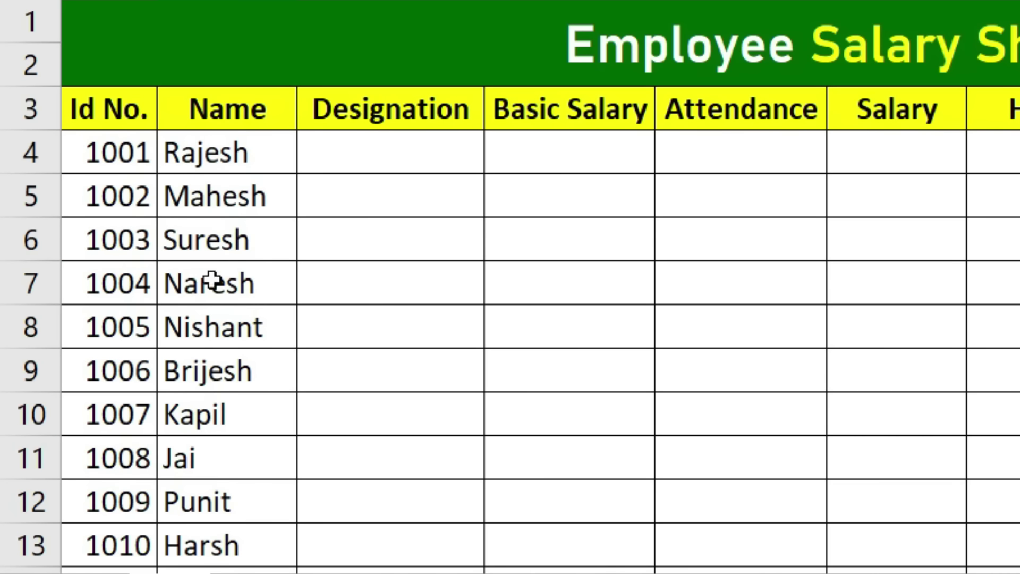
{"action": "scroll", "coordinate": [207, 499], "scroll_direction": "down", "scroll_amount": 2}
{"action": "scroll", "coordinate": [207, 500], "scroll_direction": "up", "scroll_amount": 1}
{"action": "left_click", "coordinate": [308, 164]}
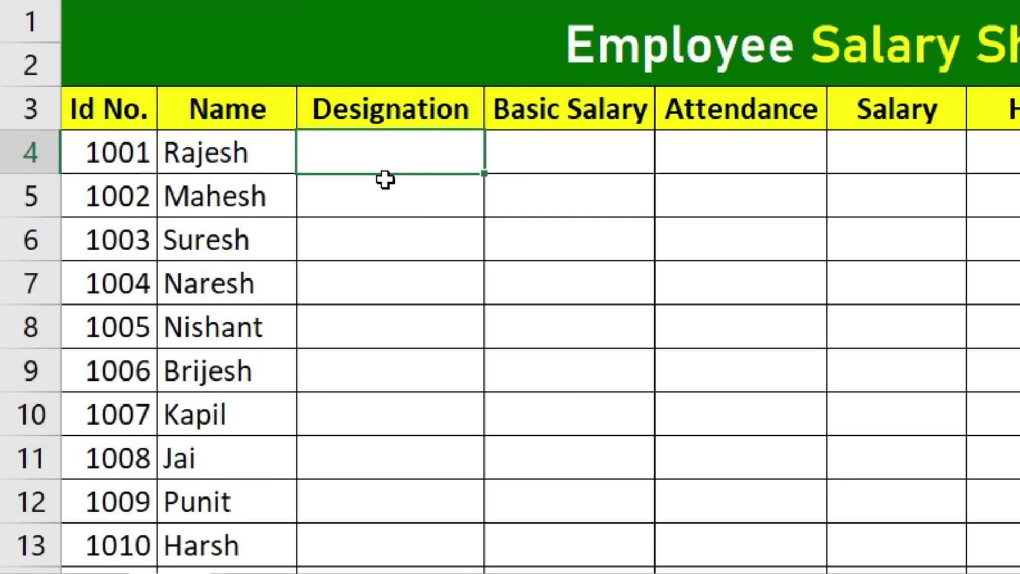
Enter Manager, Asst. Manager, Supervisor and Staff down column C from C4
{"action": "type", "text": "Manager"}
{"action": "key", "text": "Return"}
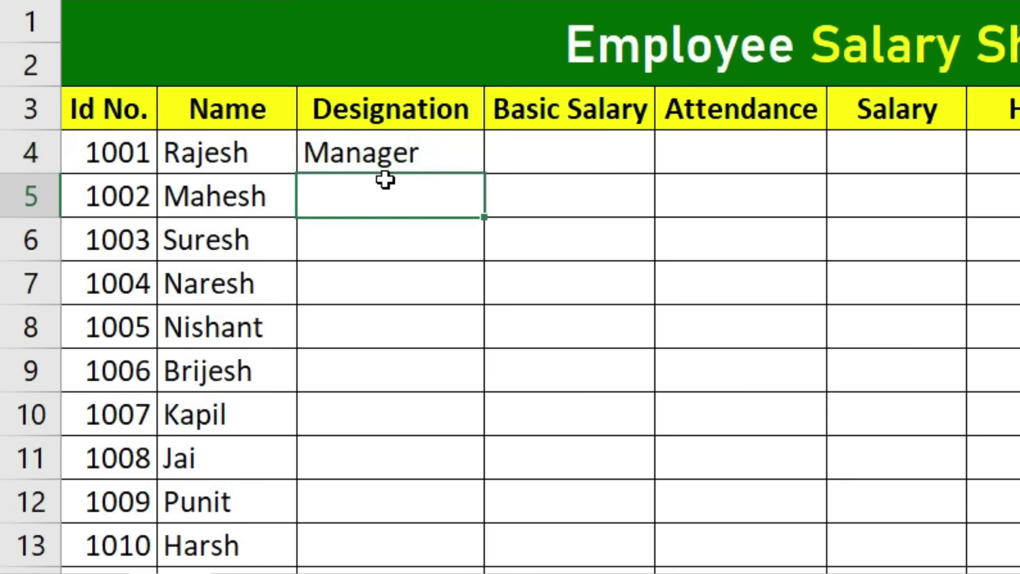
{"action": "type", "text": "Asst. "}
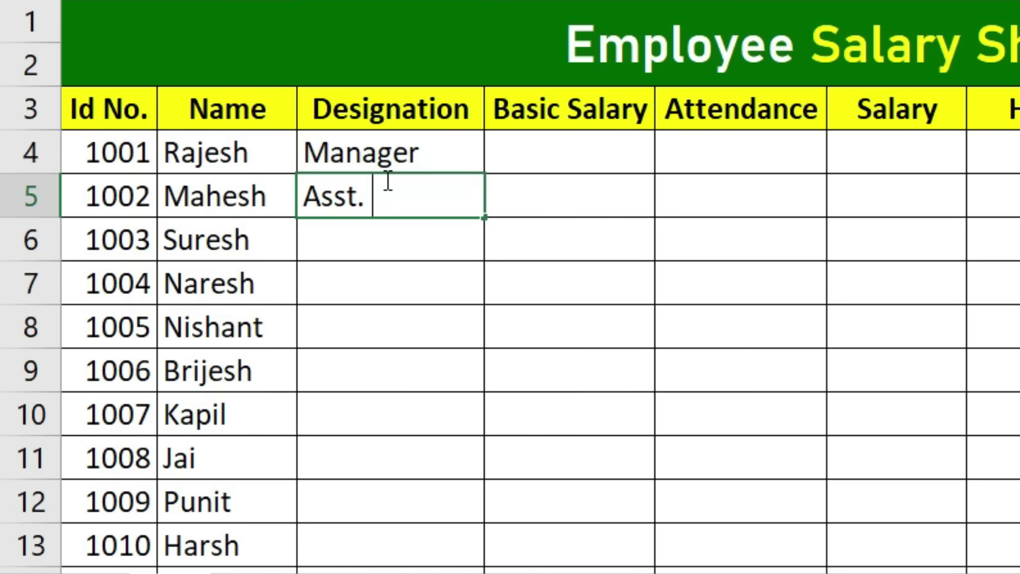
{"action": "type", "text": "Manager"}
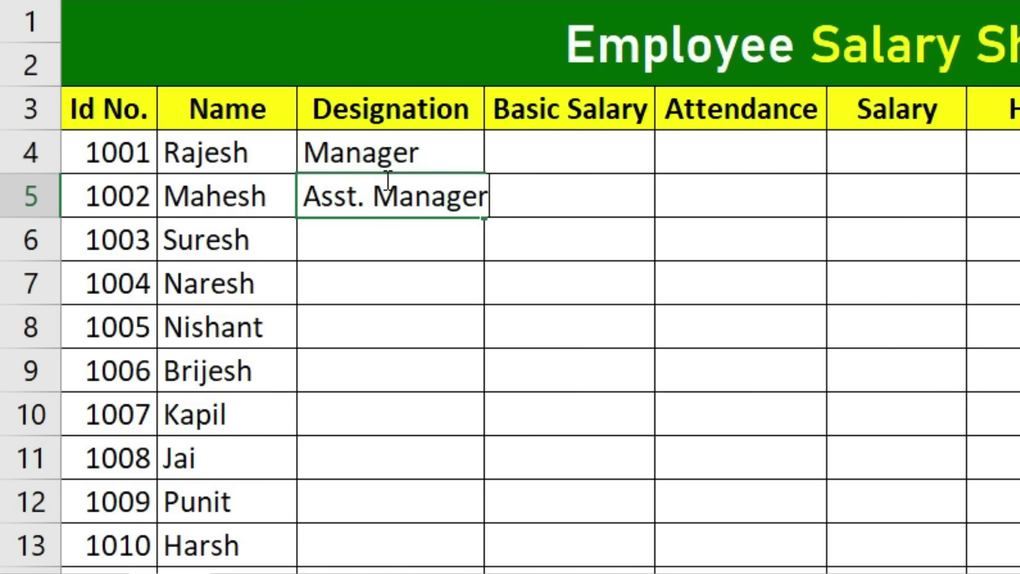
{"action": "key", "text": "Return"}
{"action": "type", "text": "Supervisor"}
{"action": "key", "text": "Return"}
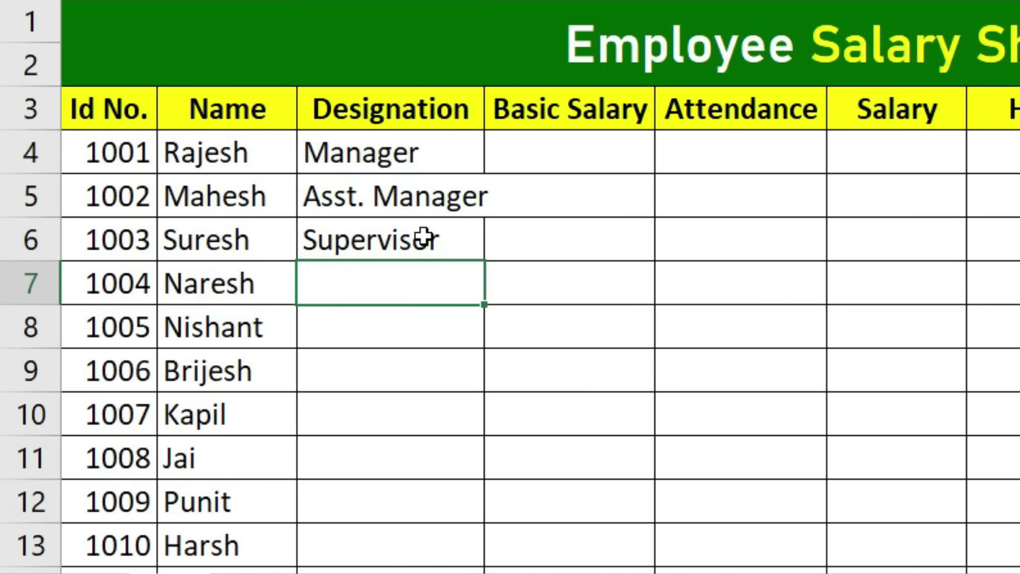
{"action": "type", "text": "Staff"}
{"action": "key", "text": "Return"}
{"action": "type", "text": "s"}
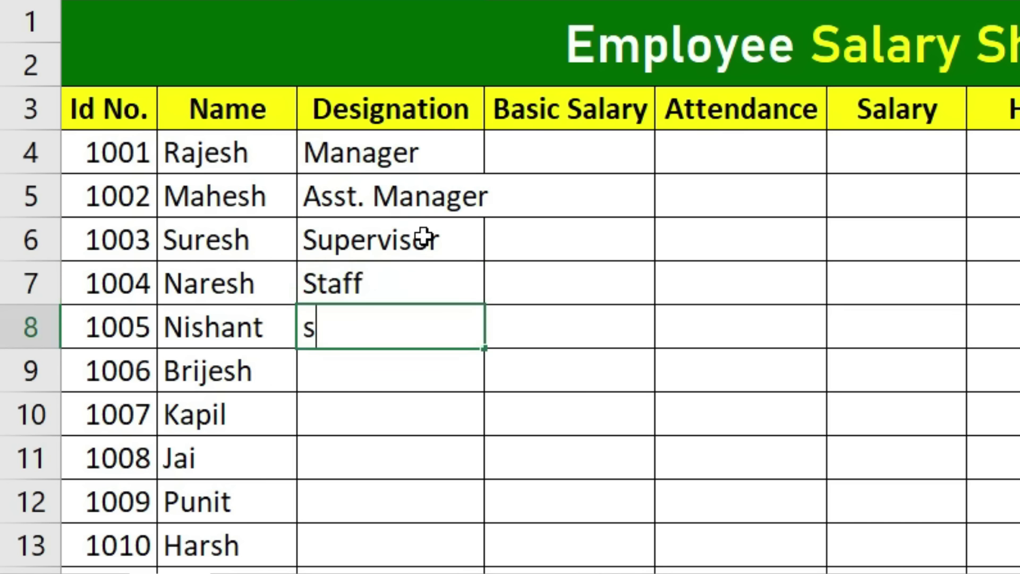
{"action": "key", "text": "Return"}
Copy Staff down the remaining rows and autofit the Designation column width
{"action": "left_click", "coordinate": [390, 283]}
{"action": "left_click_drag", "start_coordinate": [484, 305], "coordinate": [481, 553]}
{"action": "scroll", "coordinate": [462, 346], "scroll_direction": "up", "scroll_amount": 1}
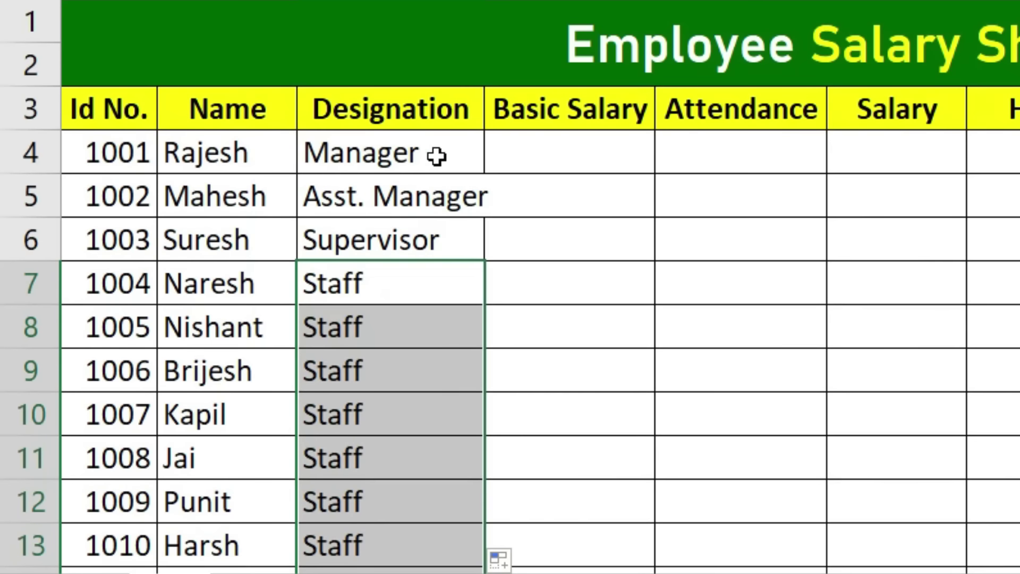
{"action": "double_click", "coordinate": [484, 2]}
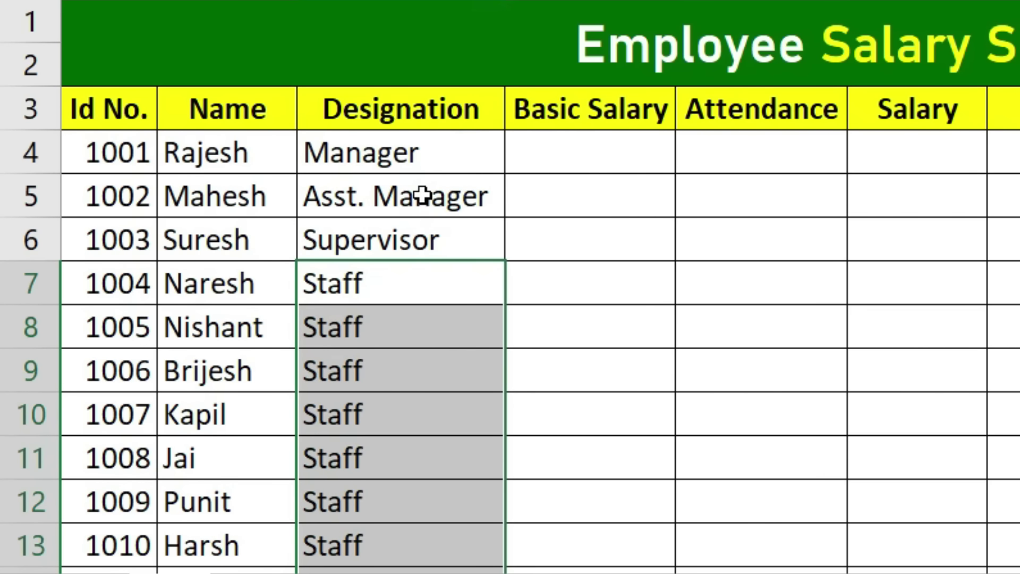
{"action": "left_click", "coordinate": [563, 151]}
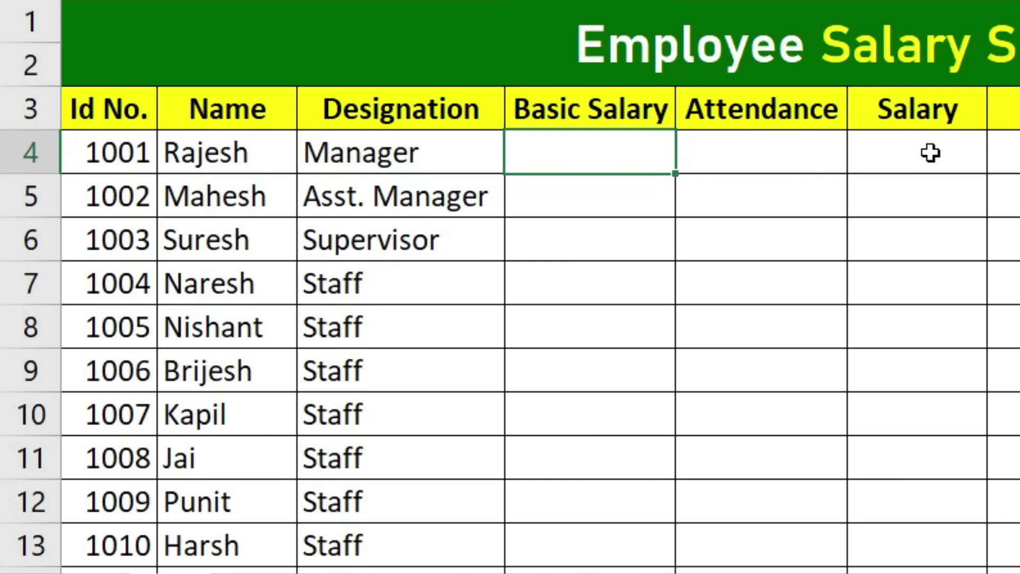
Enter 50000 as Basic Salary in D4 and 28 as Attendance in E4
{"action": "type", "text": "50000"}
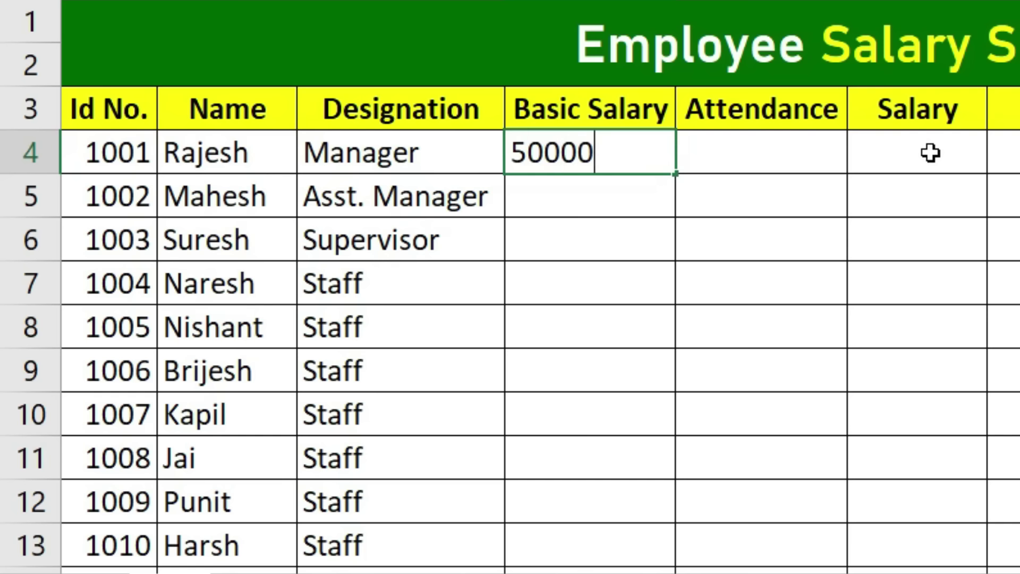
{"action": "key", "text": "Tab"}
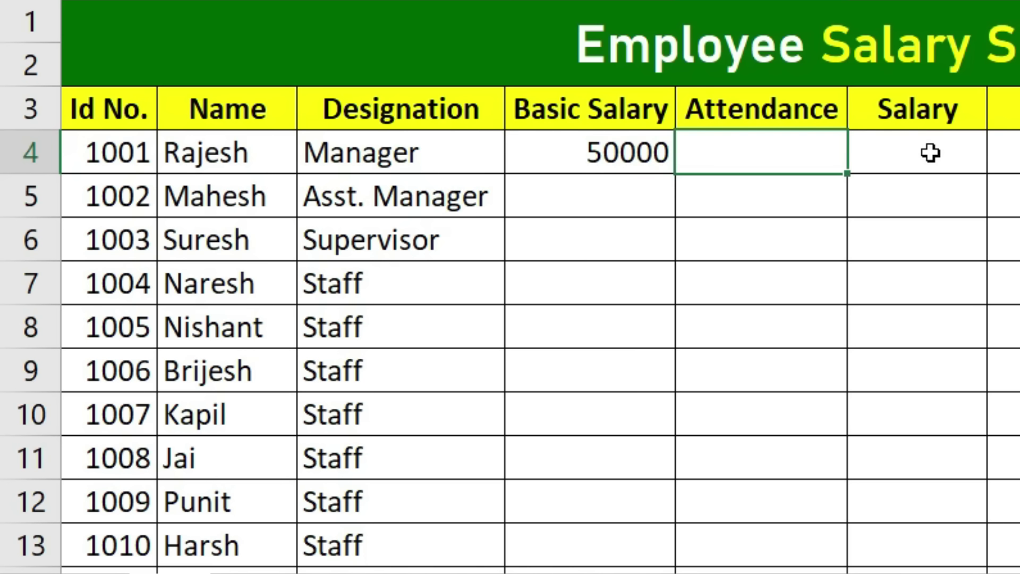
{"action": "type", "text": "28"}
{"action": "key", "text": "Return"}
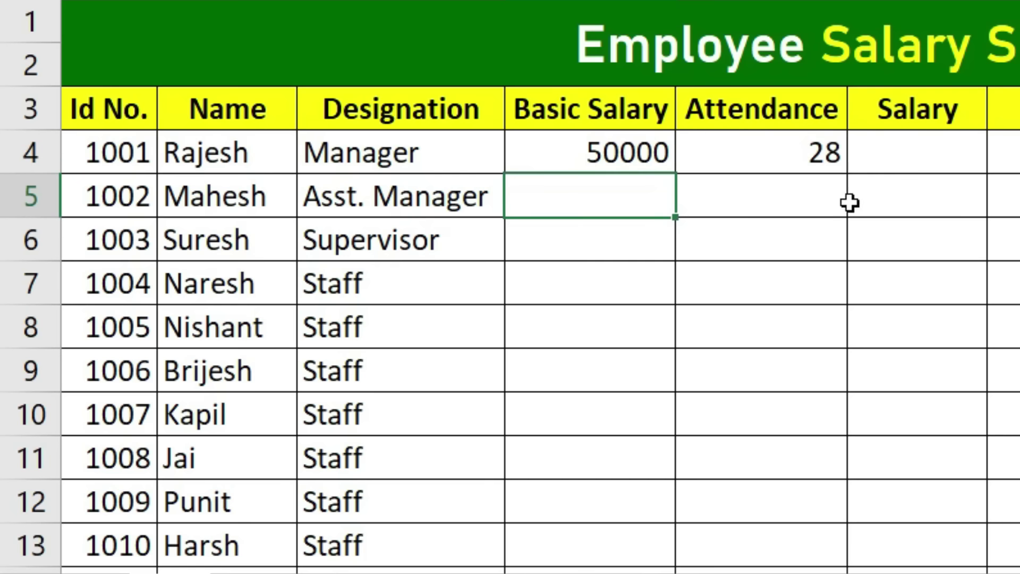
{"action": "left_click", "coordinate": [565, 154]}
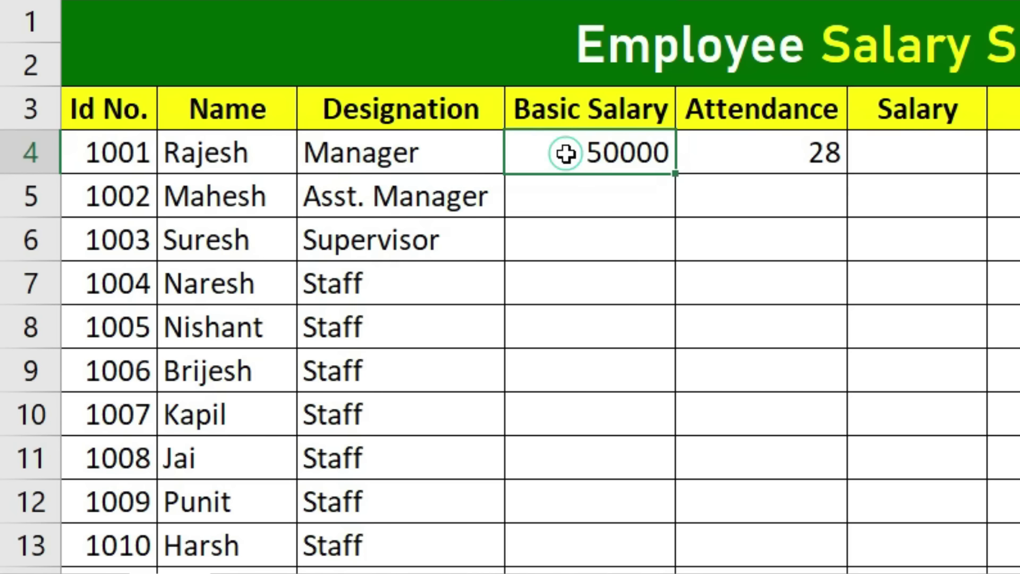
{"action": "left_click", "coordinate": [728, 153]}
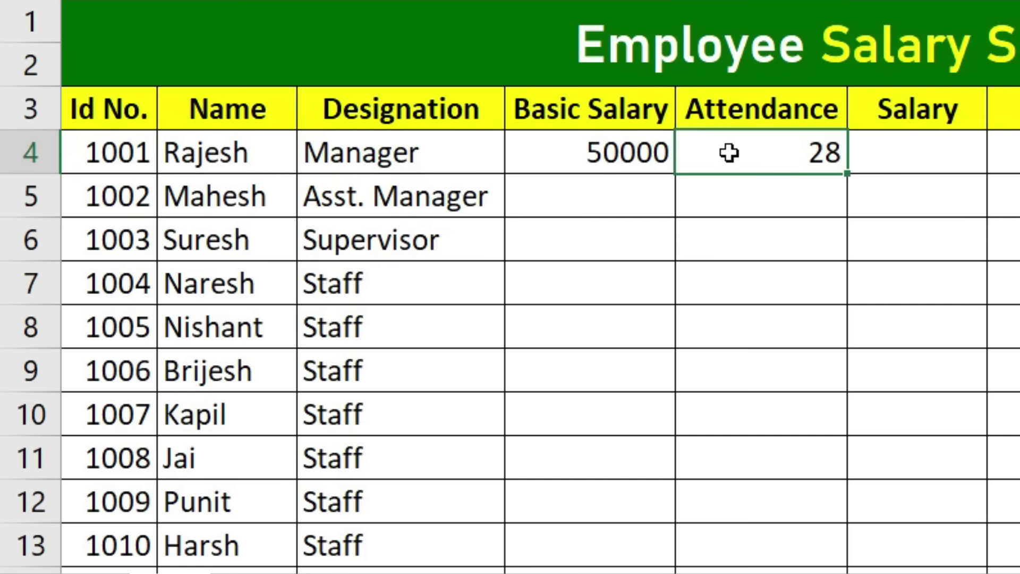
{"action": "left_click", "coordinate": [903, 159]}
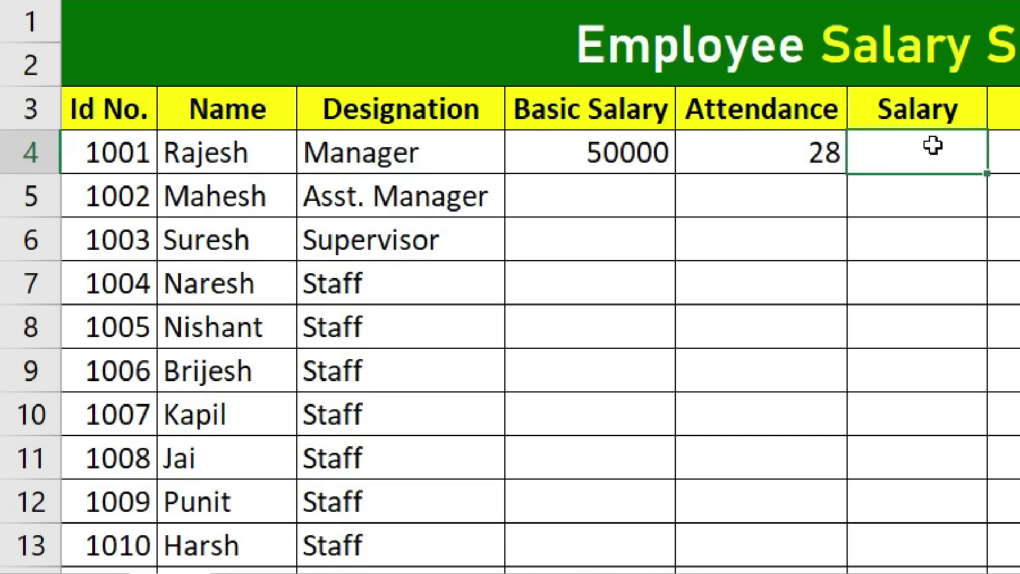
Enter =D4/30*E4 in F4 and remove its two decimal places
{"action": "type", "text": "="}
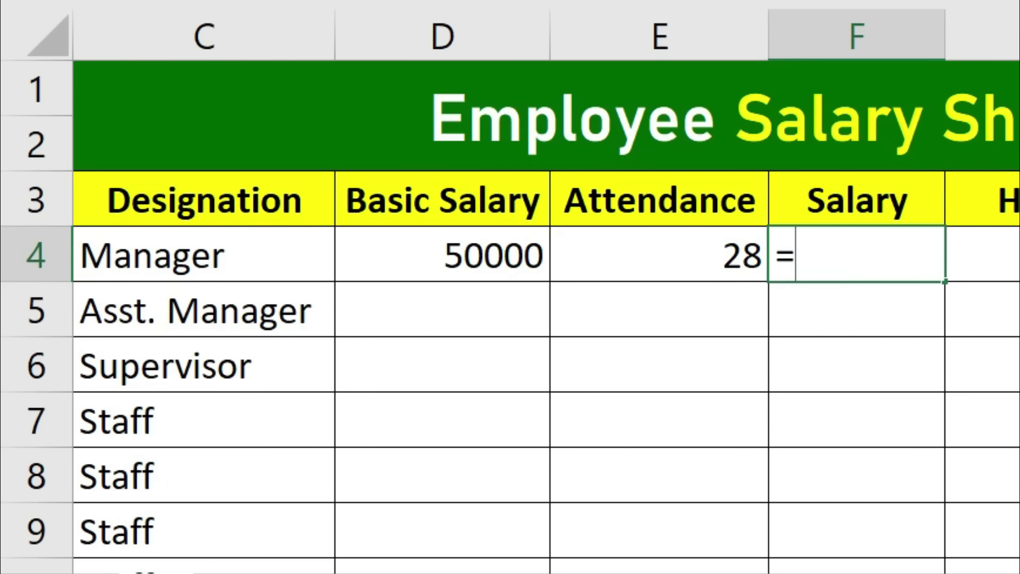
{"action": "left_click", "coordinate": [531, 257]}
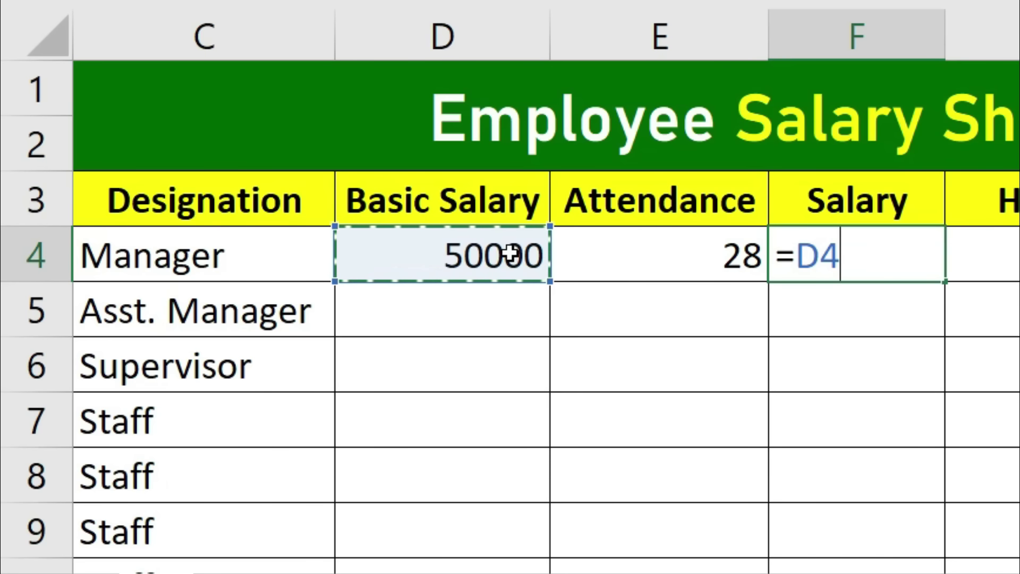
{"action": "type", "text": "/30"}
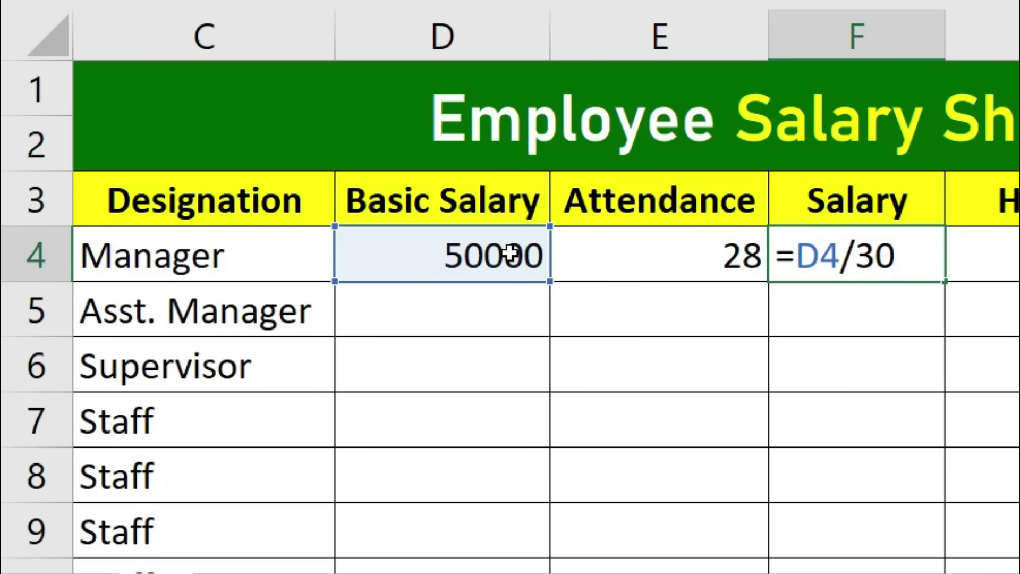
{"action": "type", "text": "*"}
{"action": "left_click", "coordinate": [660, 232]}
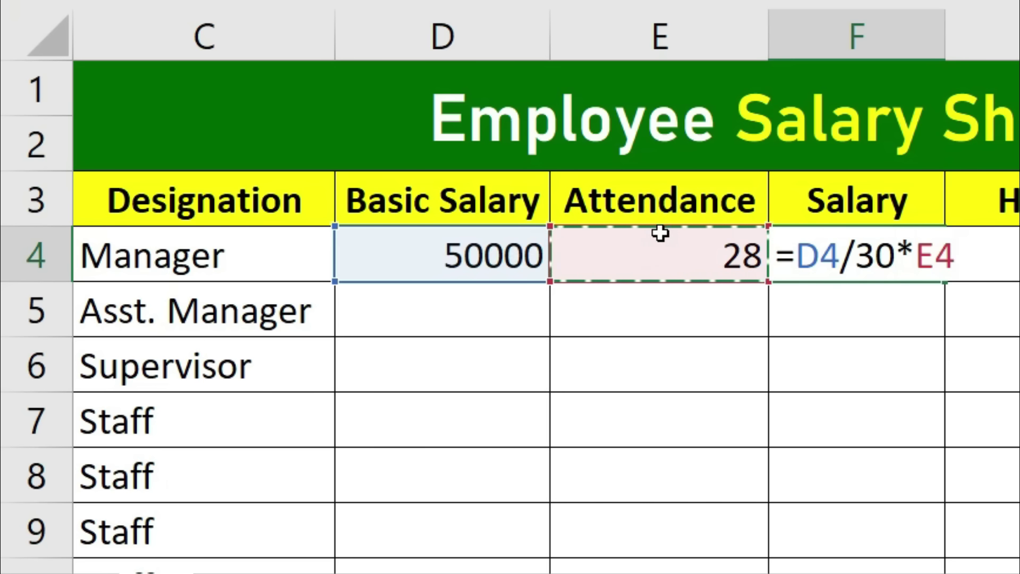
{"action": "key", "text": "Return"}
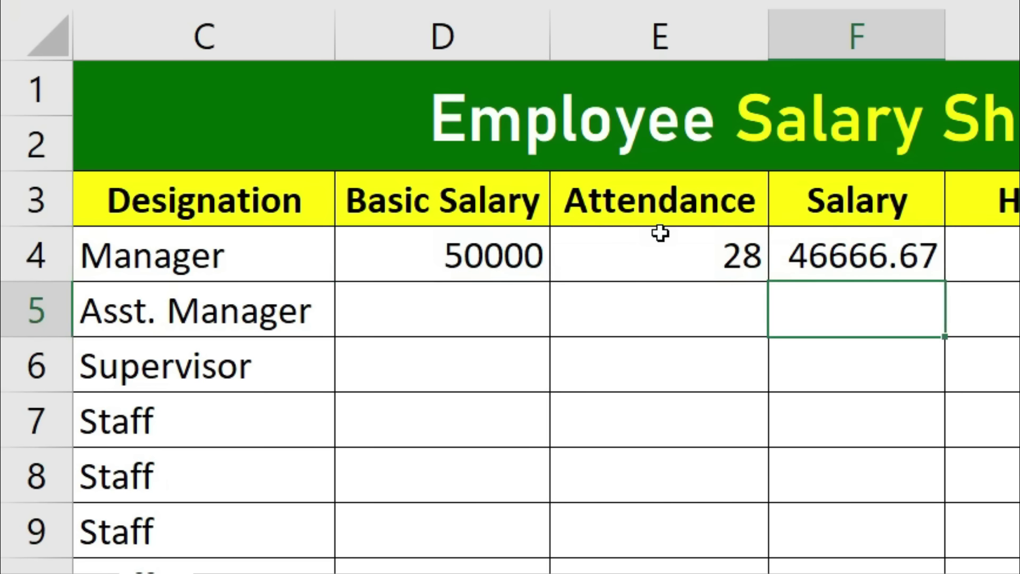
{"action": "left_click", "coordinate": [834, 268]}
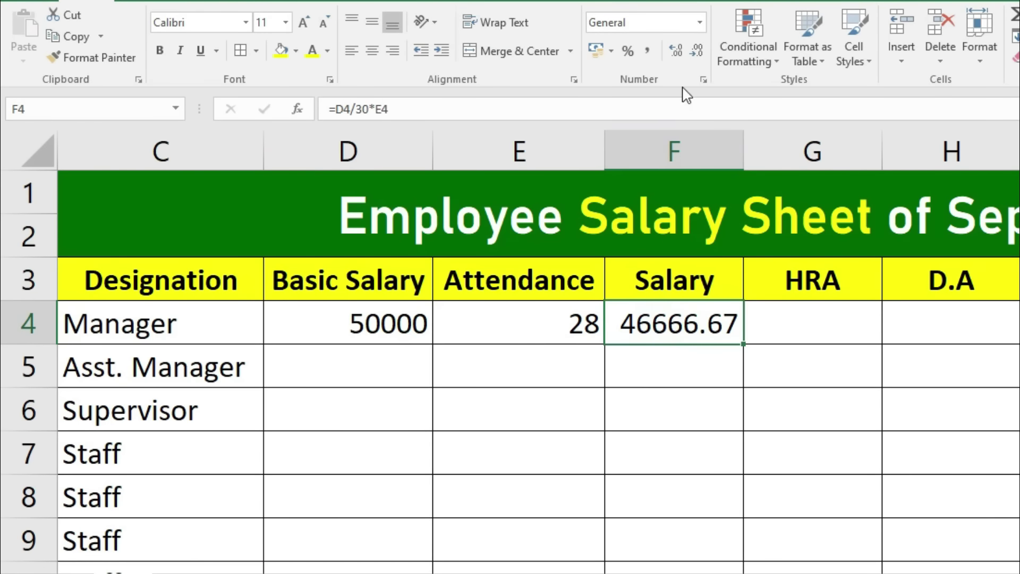
{"action": "left_click", "coordinate": [693, 50]}
{"action": "left_click", "coordinate": [694, 50]}
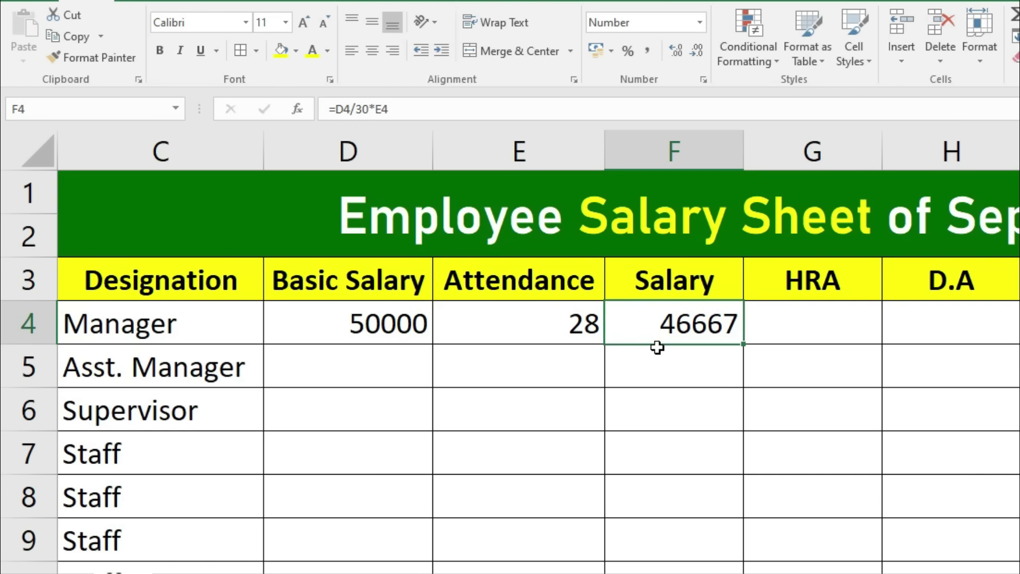
Re-enter the salary formula =D4/30*E4 in F4, giving 46667
{"action": "type", "text": "="}
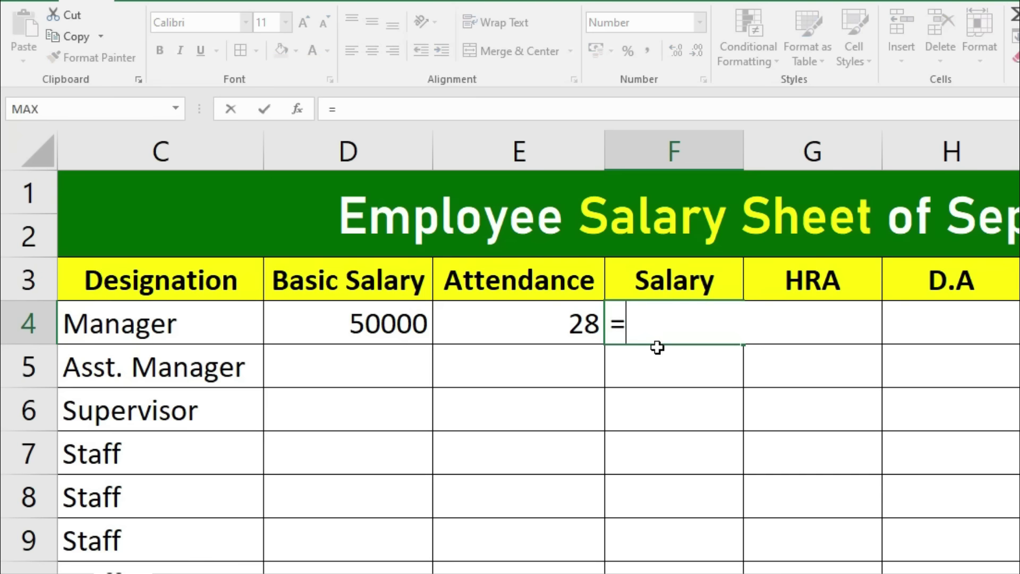
{"action": "left_click", "coordinate": [389, 323]}
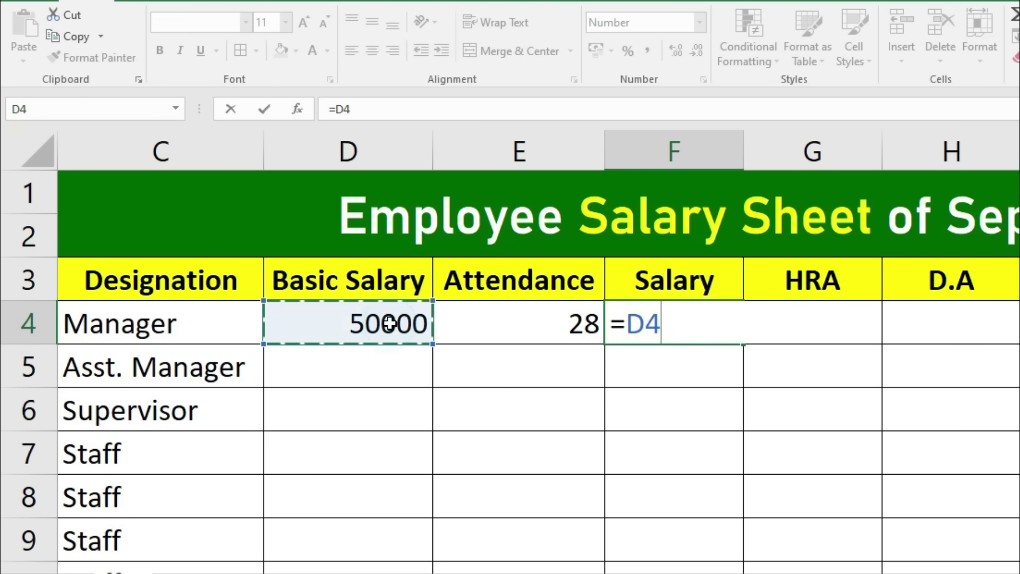
{"action": "type", "text": "/"}
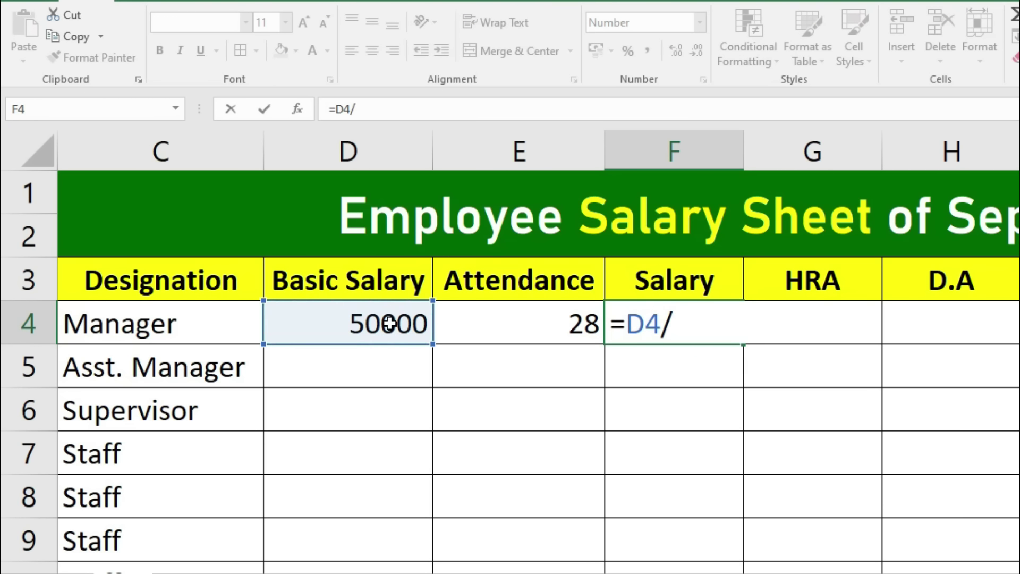
{"action": "type", "text": "30"}
{"action": "type", "text": "*"}
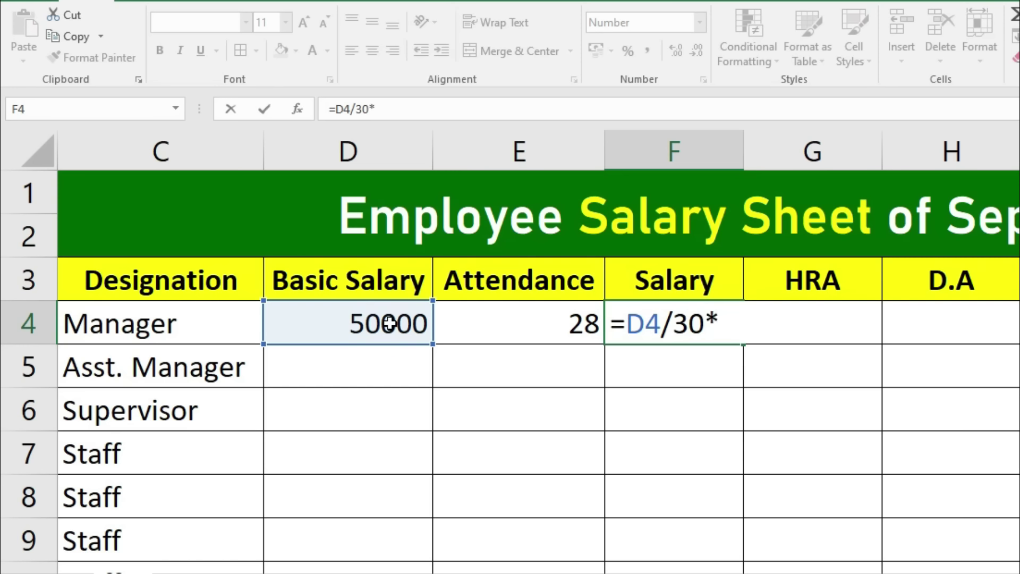
{"action": "left_click", "coordinate": [460, 319]}
{"action": "key", "text": "Return"}
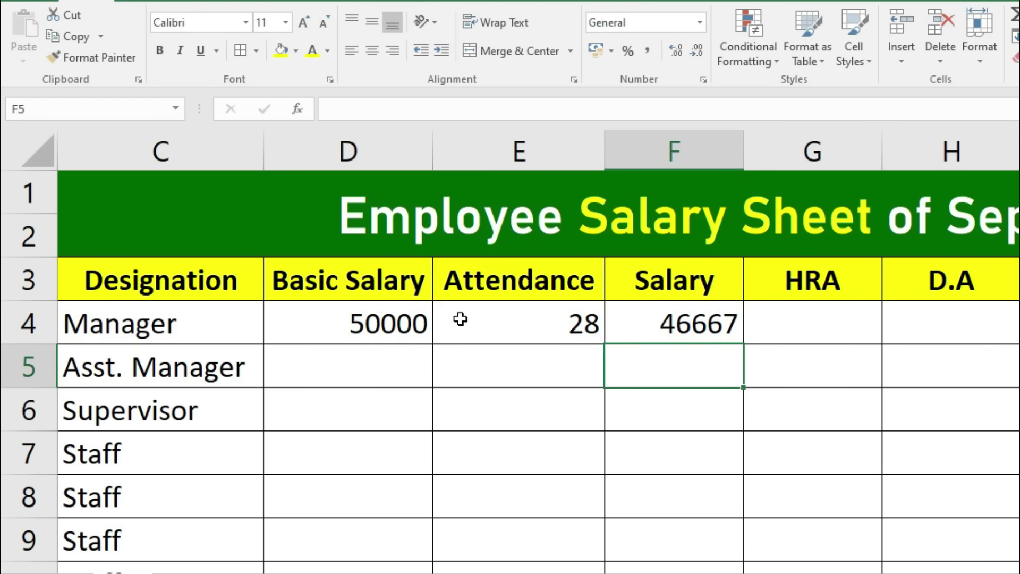
Enter basic salaries 35000, 30000 and 25000 in D5:D7, and 18000 in D12
{"action": "left_click", "coordinate": [346, 344]}
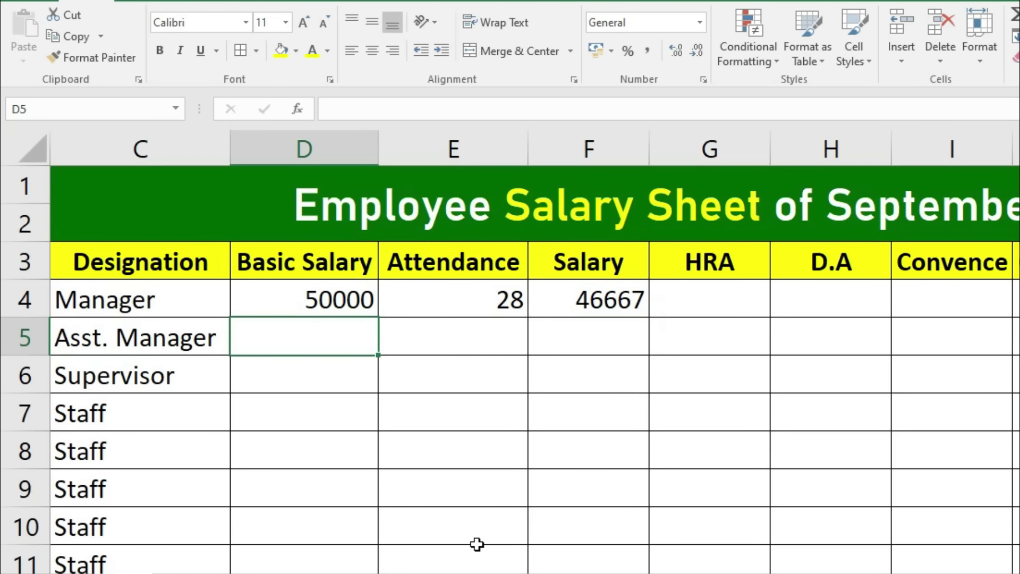
{"action": "type", "text": "35"}
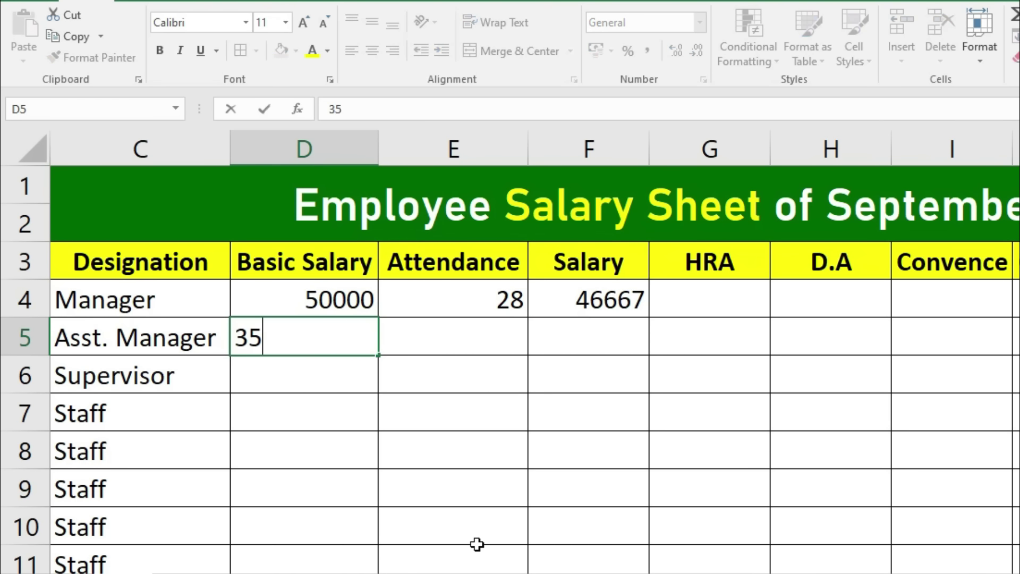
{"action": "type", "text": "000"}
{"action": "key", "text": "Return"}
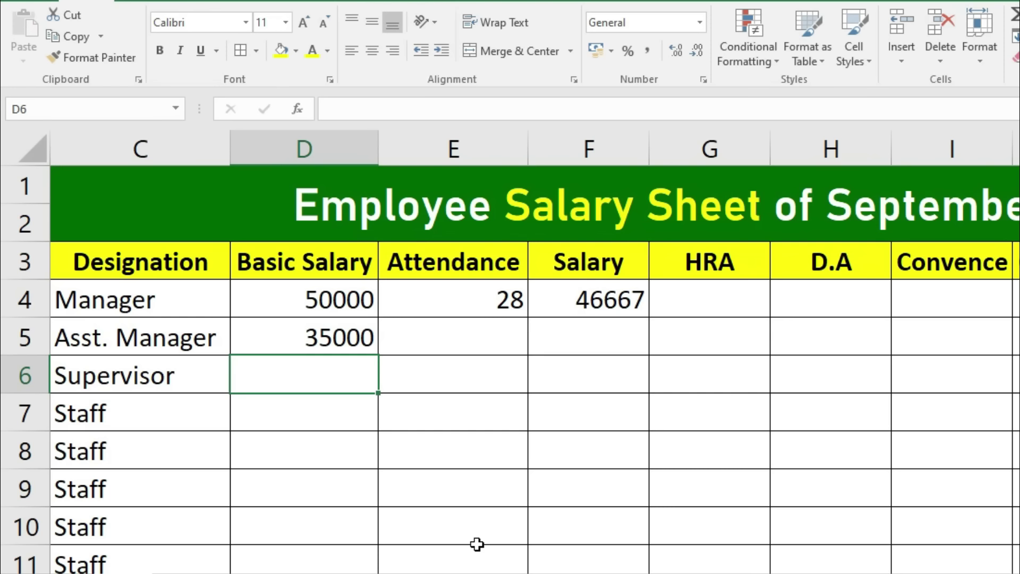
{"action": "type", "text": "30000"}
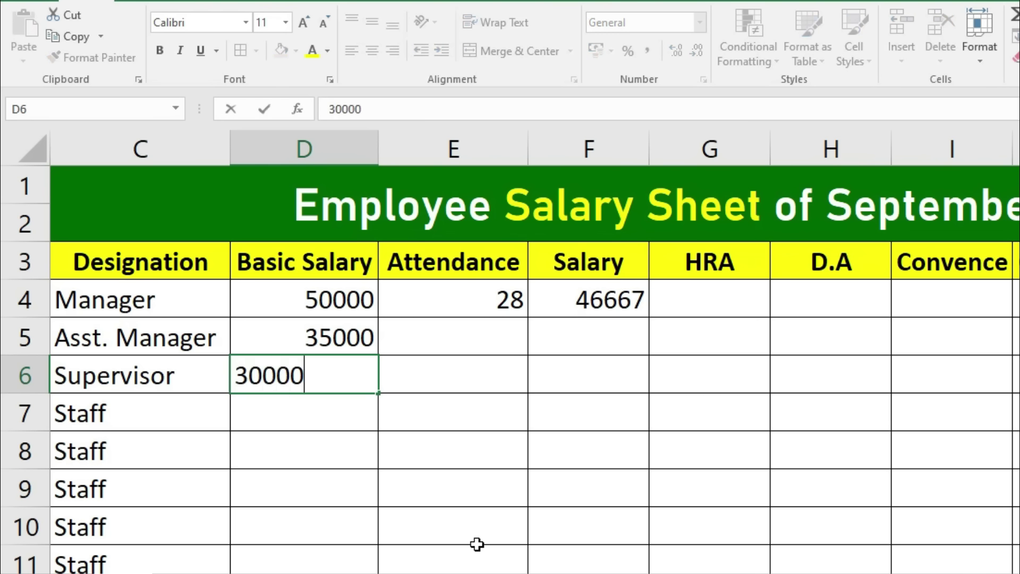
{"action": "key", "text": "Return"}
{"action": "type", "text": "2500"}
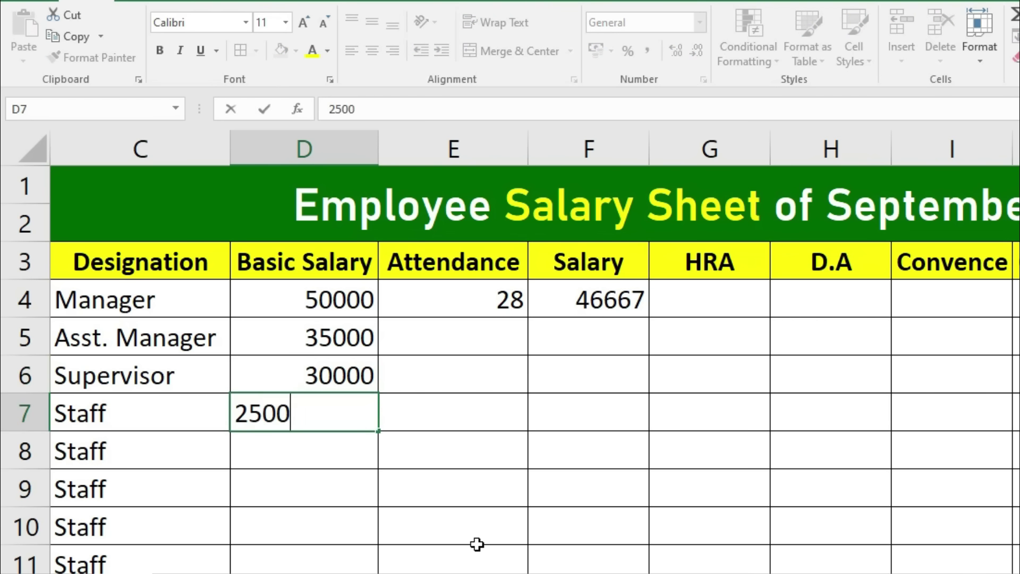
{"action": "type", "text": "0"}
{"action": "key", "text": "Return"}
{"action": "left_click", "coordinate": [286, 260]}
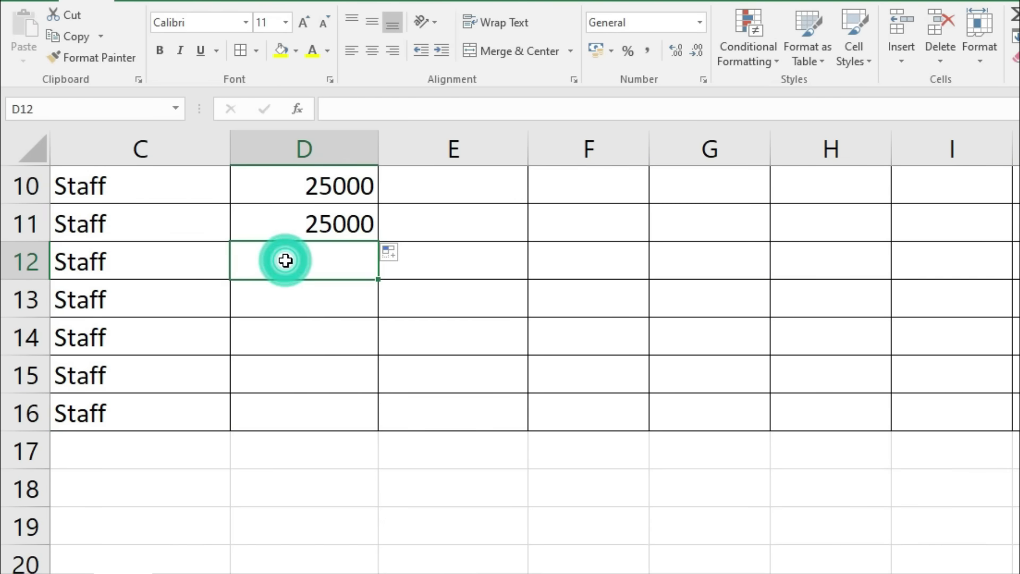
{"action": "type", "text": "18000"}
{"action": "key", "text": "Return"}
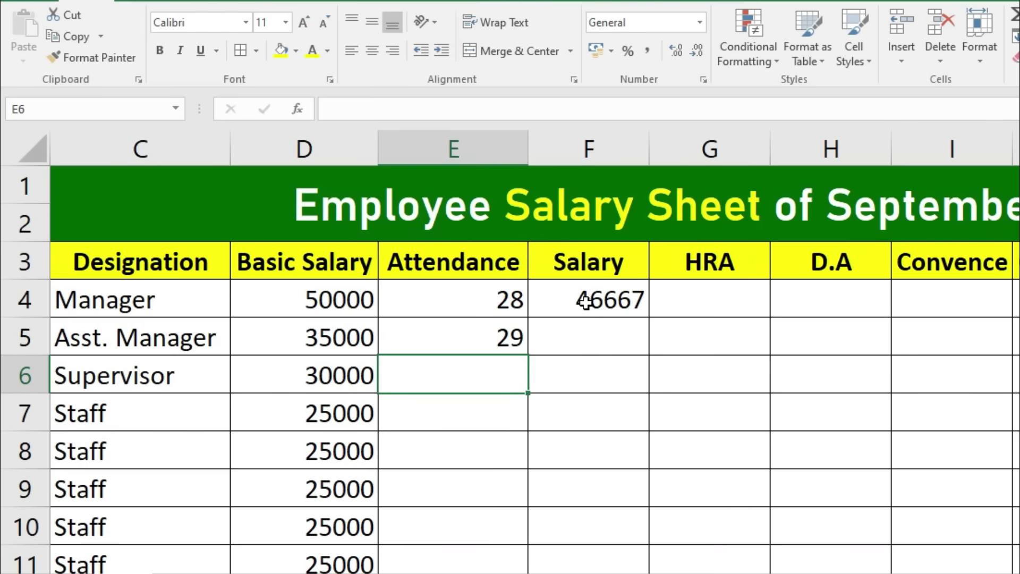
{"action": "left_click", "coordinate": [587, 299]}
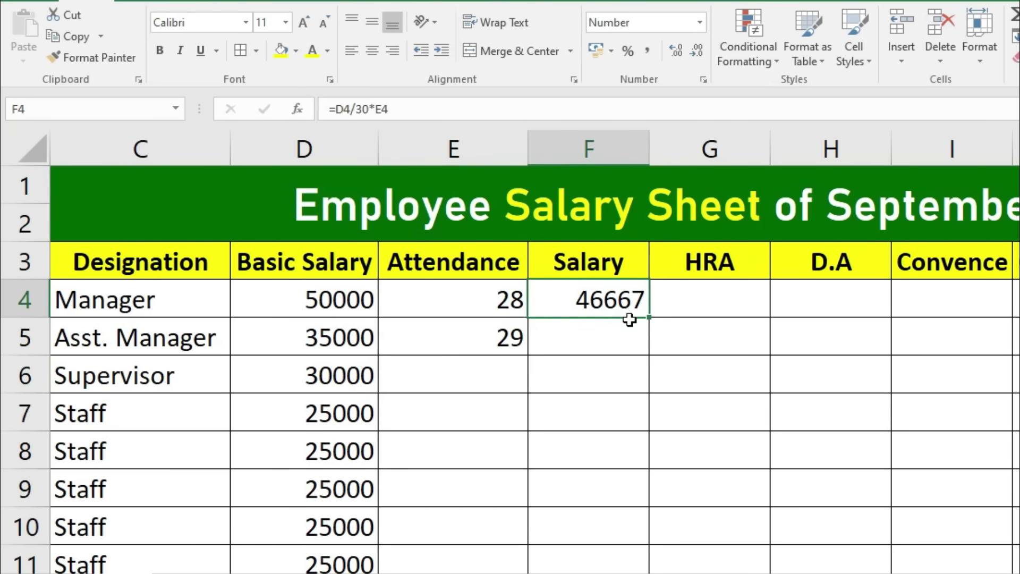
Copy the Salary formula from F4 down to F16 and enter attendance 30, 26, 25 in E6–E8
{"action": "left_click_drag", "start_coordinate": [635, 320], "coordinate": [633, 560]}
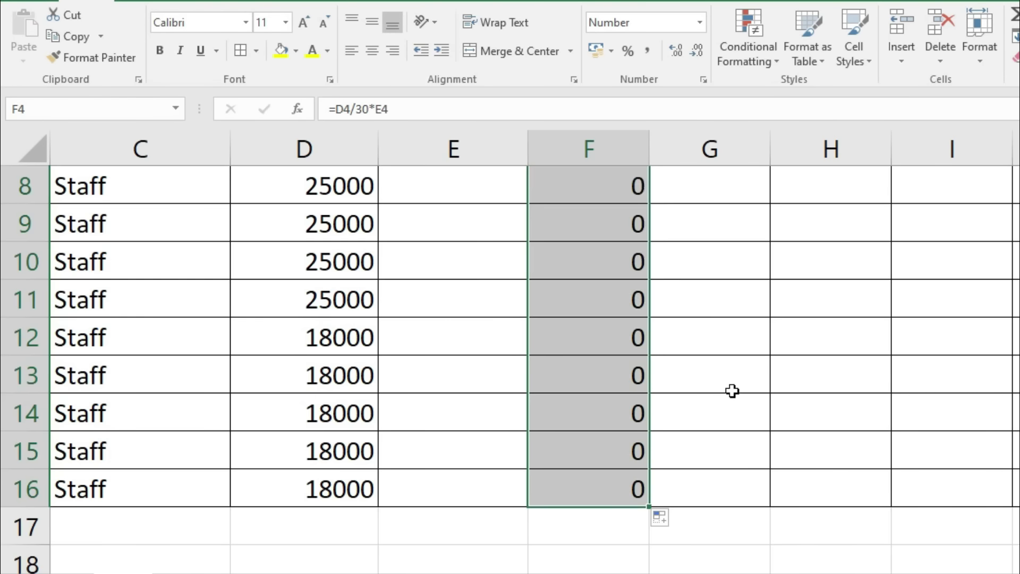
{"action": "scroll", "coordinate": [732, 390], "scroll_direction": "up", "scroll_amount": 3}
{"action": "left_click", "coordinate": [476, 387]}
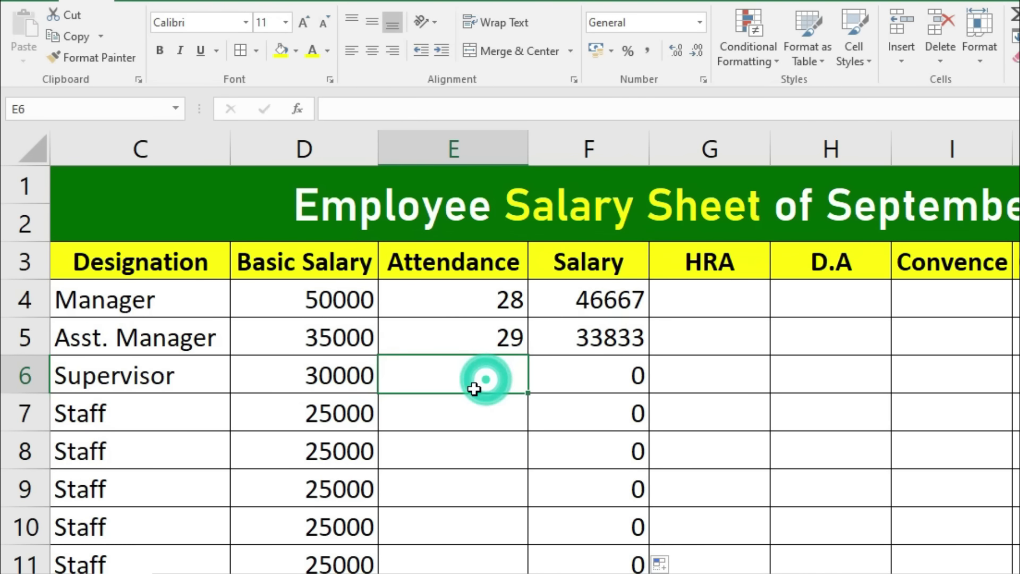
{"action": "type", "text": "30"}
{"action": "key", "text": "Return"}
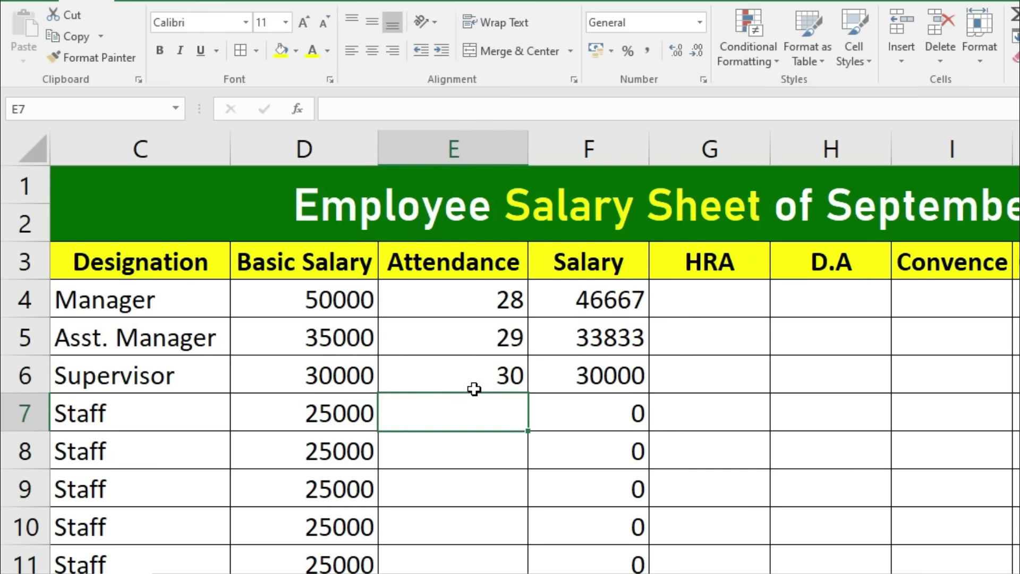
{"action": "type", "text": "2"}
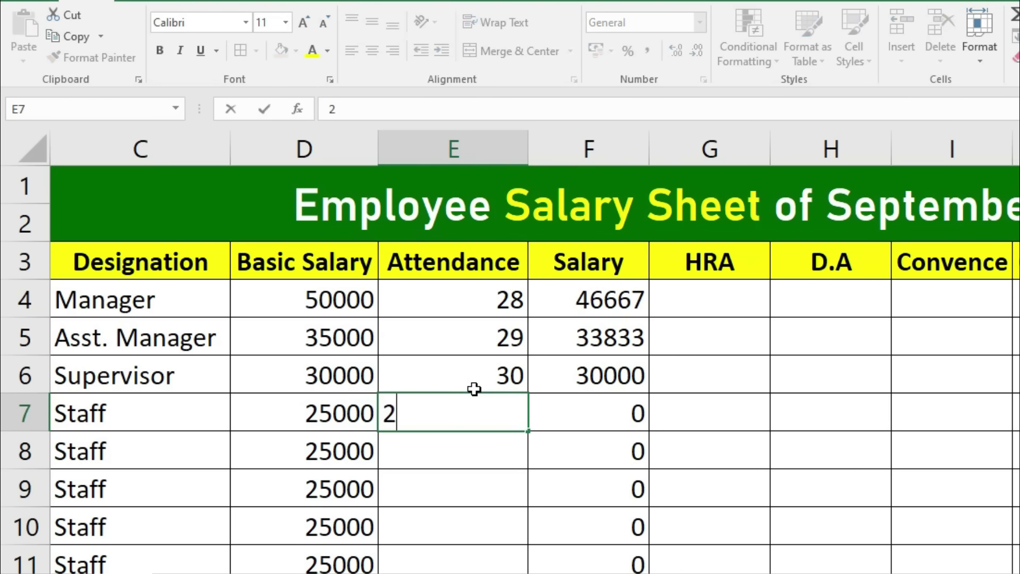
{"action": "type", "text": "6"}
{"action": "key", "text": "Return"}
{"action": "type", "text": "25"}
{"action": "key", "text": "Return"}
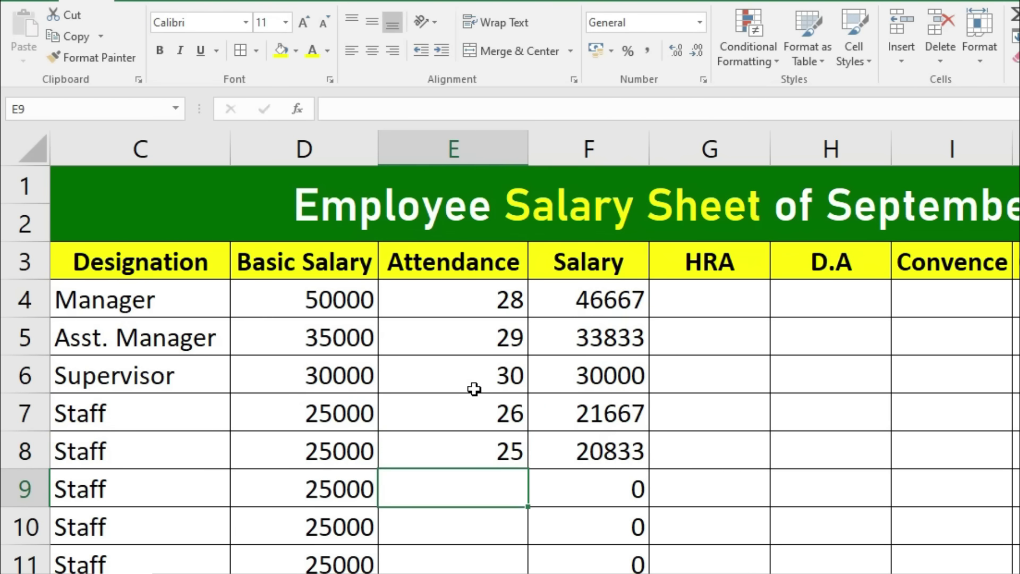
Enter attendance 30, 30, 25, 28, 26, 24, 30, 30 for rows 9 through 16
{"action": "left_click", "coordinate": [568, 301]}
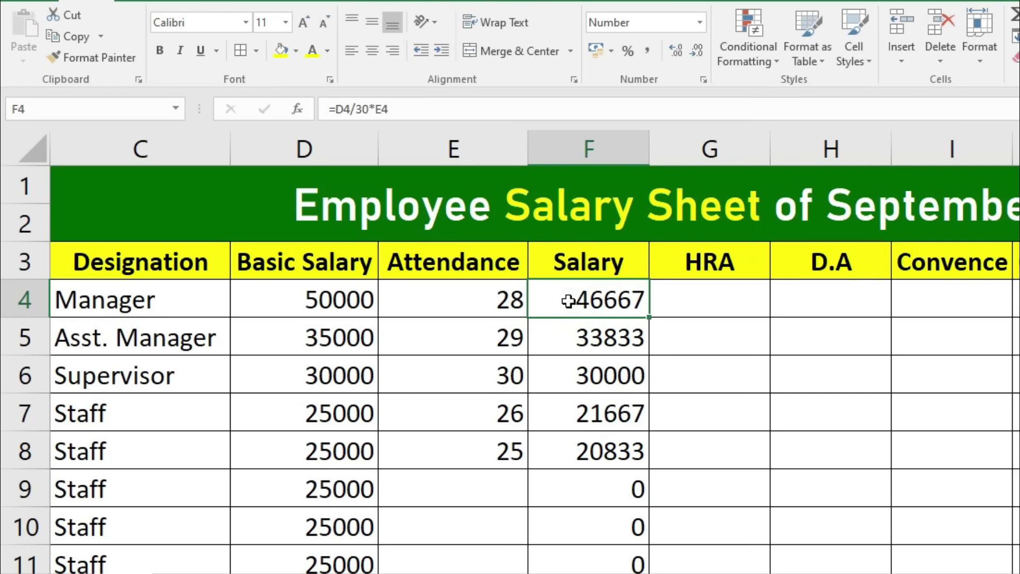
{"action": "left_click", "coordinate": [477, 485]}
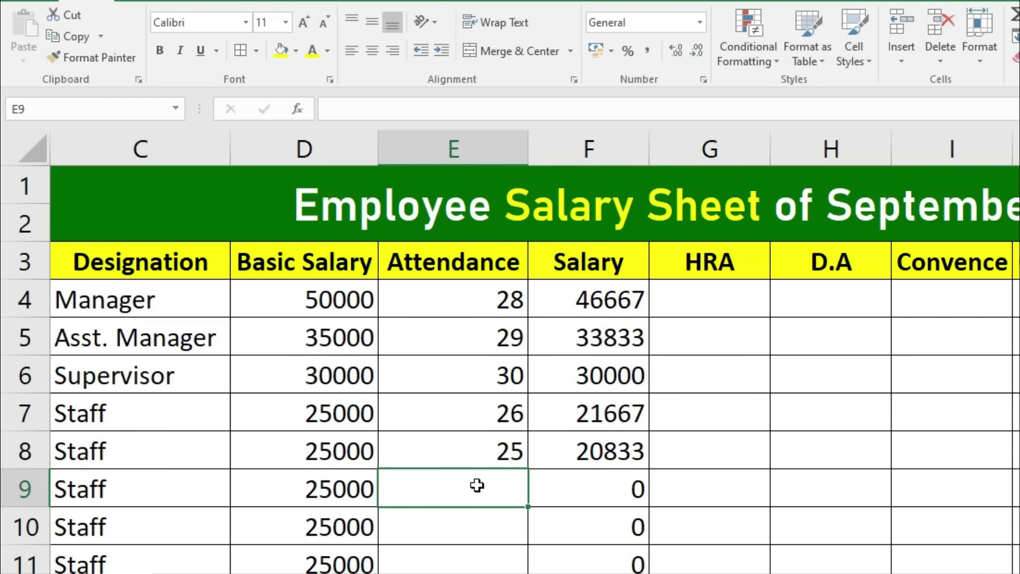
{"action": "type", "text": "30"}
{"action": "key", "text": "Return"}
{"action": "type", "text": "30"}
{"action": "key", "text": "Return"}
{"action": "type", "text": "25"}
{"action": "key", "text": "Return"}
{"action": "type", "text": "28"}
{"action": "key", "text": "Return"}
{"action": "type", "text": "26"}
{"action": "key", "text": "Return"}
{"action": "type", "text": "24"}
{"action": "key", "text": "Return"}
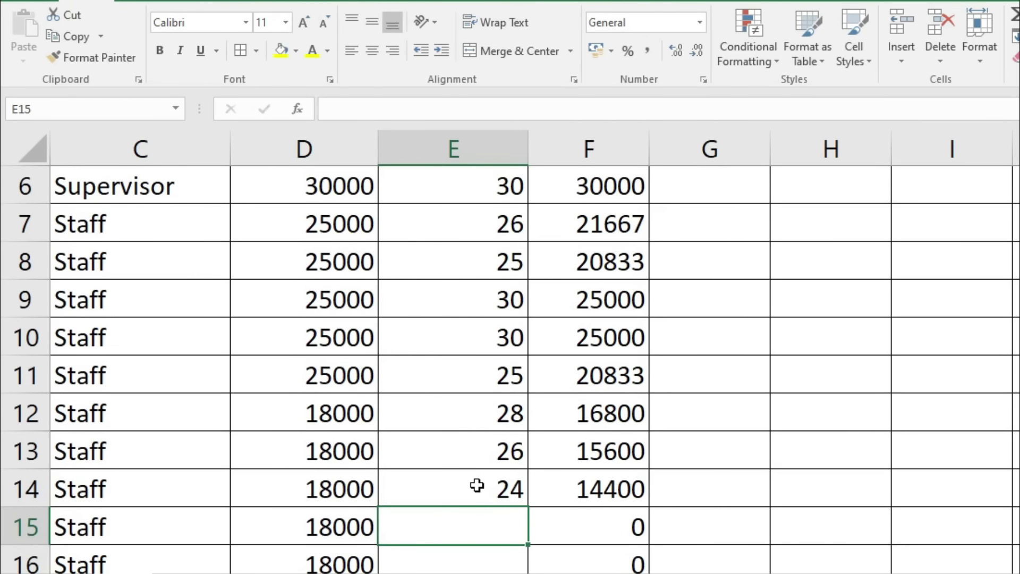
{"action": "type", "text": "30"}
{"action": "key", "text": "Return"}
{"action": "type", "text": "30"}
{"action": "key", "text": "Return"}
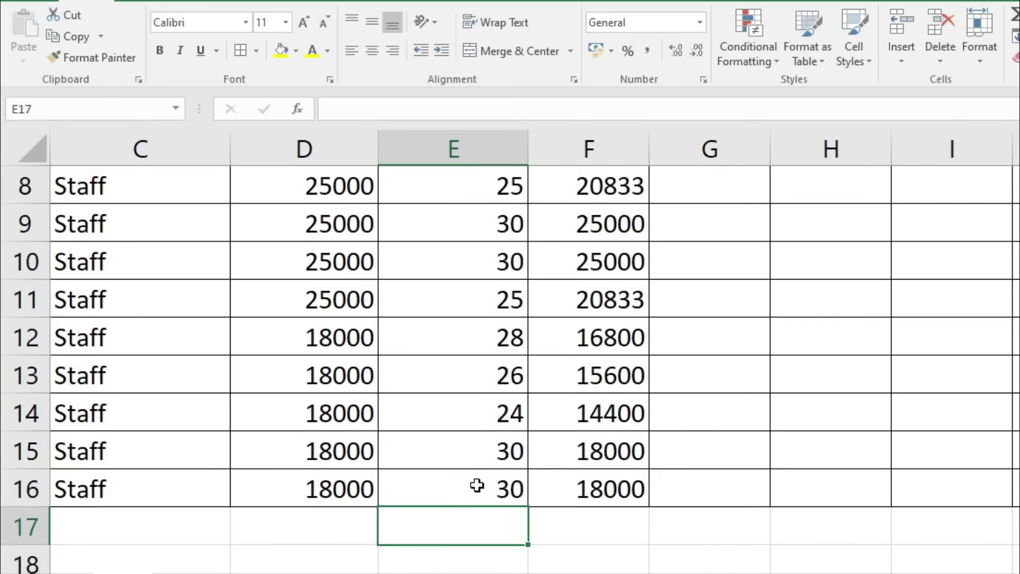
{"action": "scroll", "coordinate": [477, 485], "scroll_direction": "up", "scroll_amount": 3}
{"action": "scroll", "coordinate": [477, 485], "scroll_direction": "left", "scroll_amount": 2}
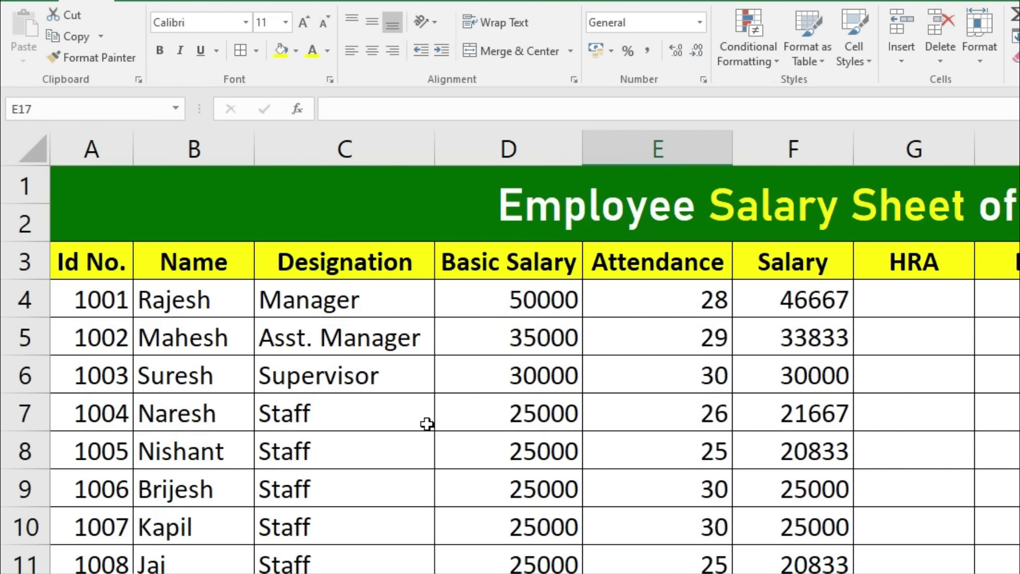
{"action": "left_click", "coordinate": [512, 301]}
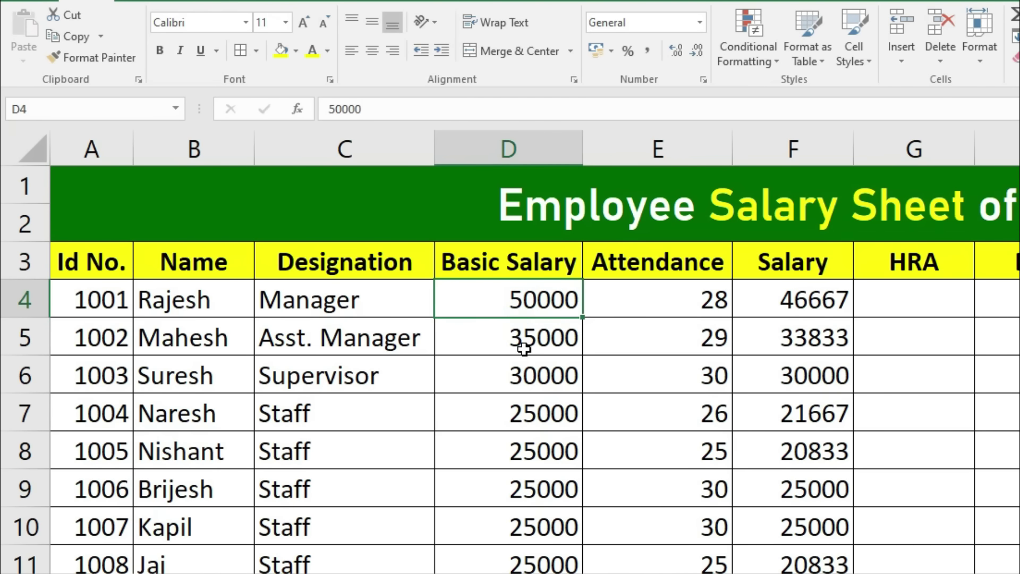
{"action": "left_click", "coordinate": [654, 298]}
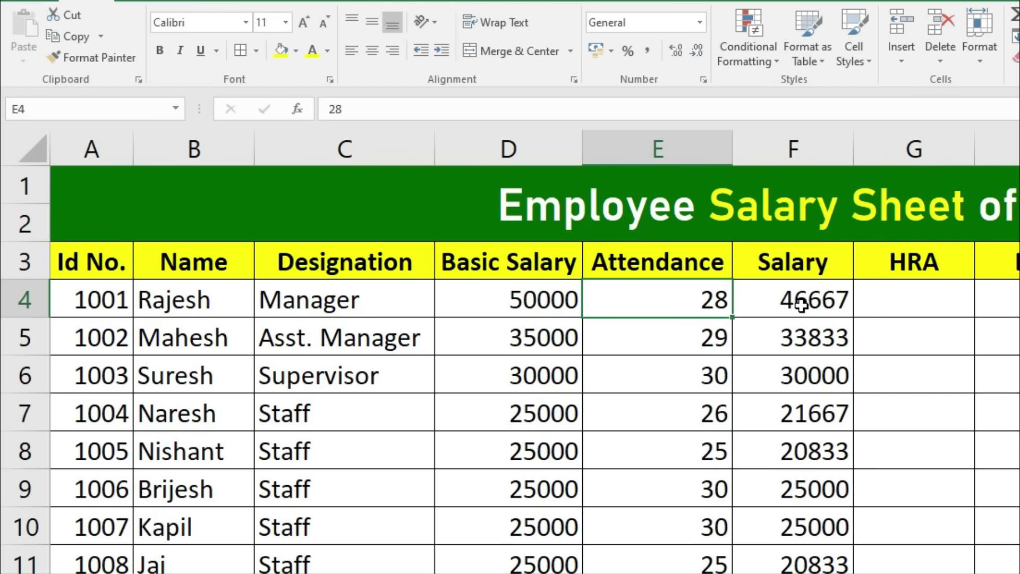
{"action": "left_click", "coordinate": [892, 301]}
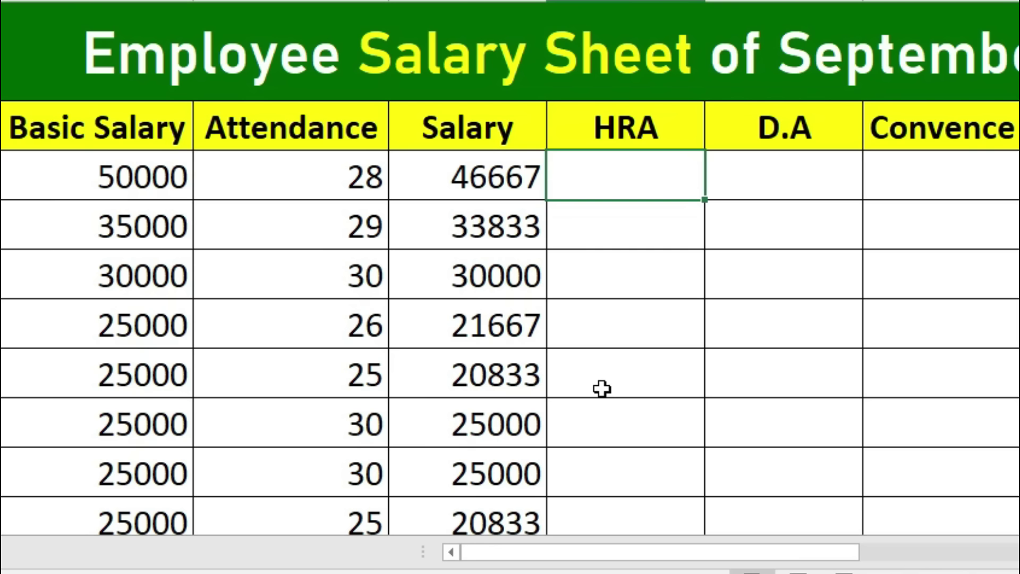
Enter HRA values 8000, 5000 and 4000 for the first three employees
{"action": "type", "text": "80000"}
{"action": "key", "text": "BackSpace"}
{"action": "key", "text": "Return"}
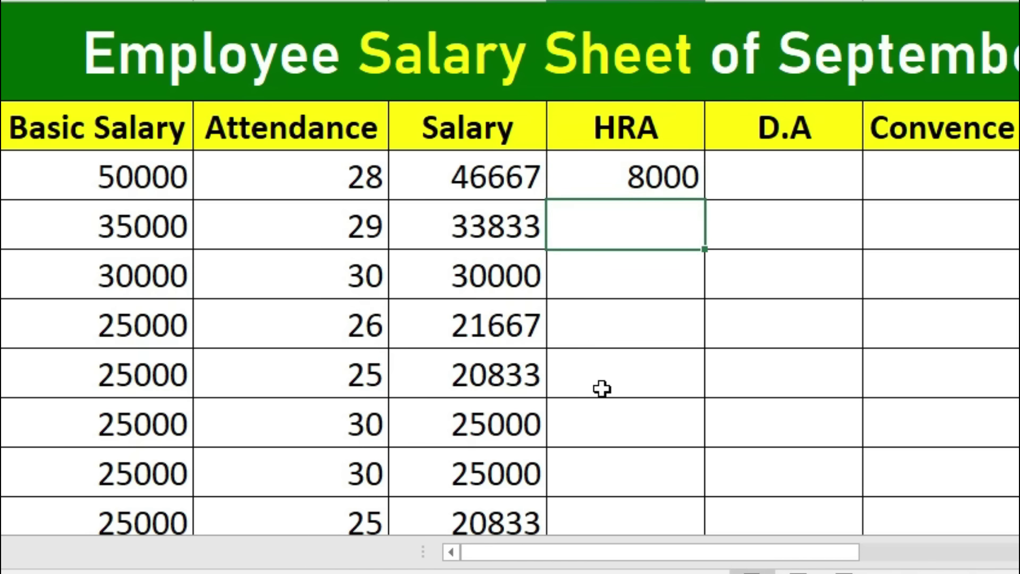
{"action": "type", "text": "5000"}
{"action": "key", "text": "Return"}
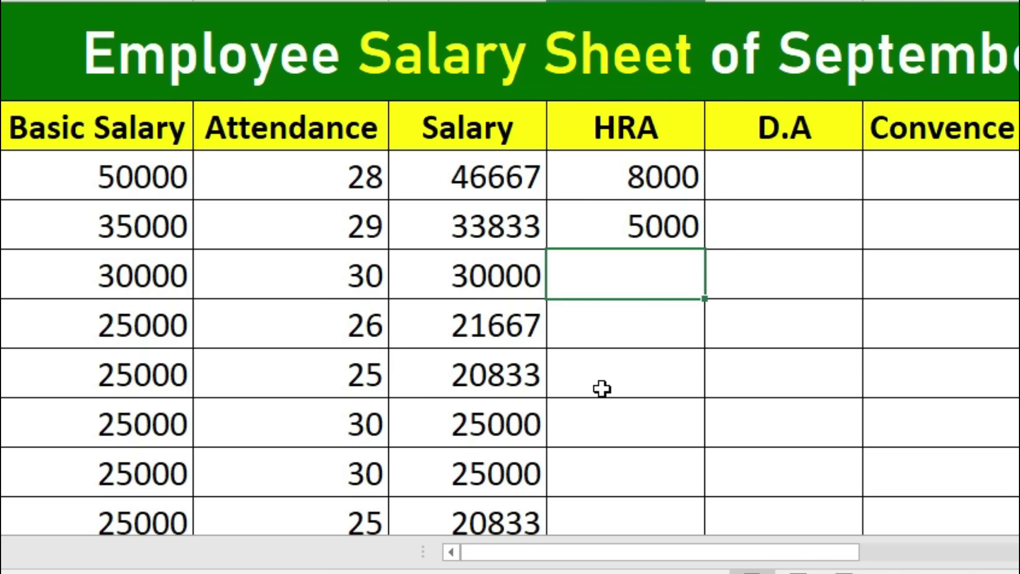
{"action": "type", "text": "4000"}
{"action": "key", "text": "Return"}
Enter 3000 as the next HRA and fill it down the remaining rows
{"action": "type", "text": "3000"}
{"action": "left_click", "coordinate": [595, 324]}
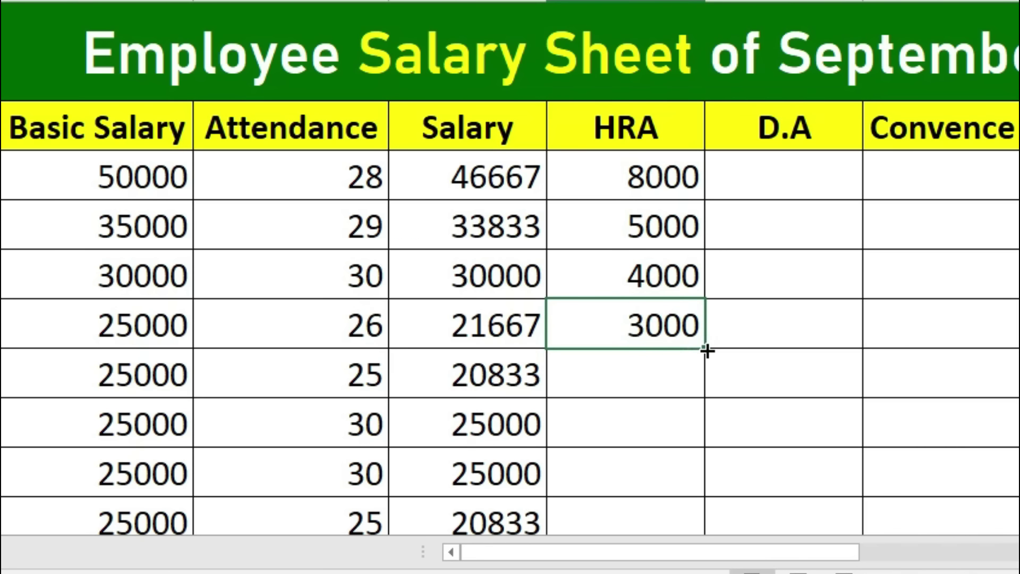
{"action": "double_click", "coordinate": [707, 351]}
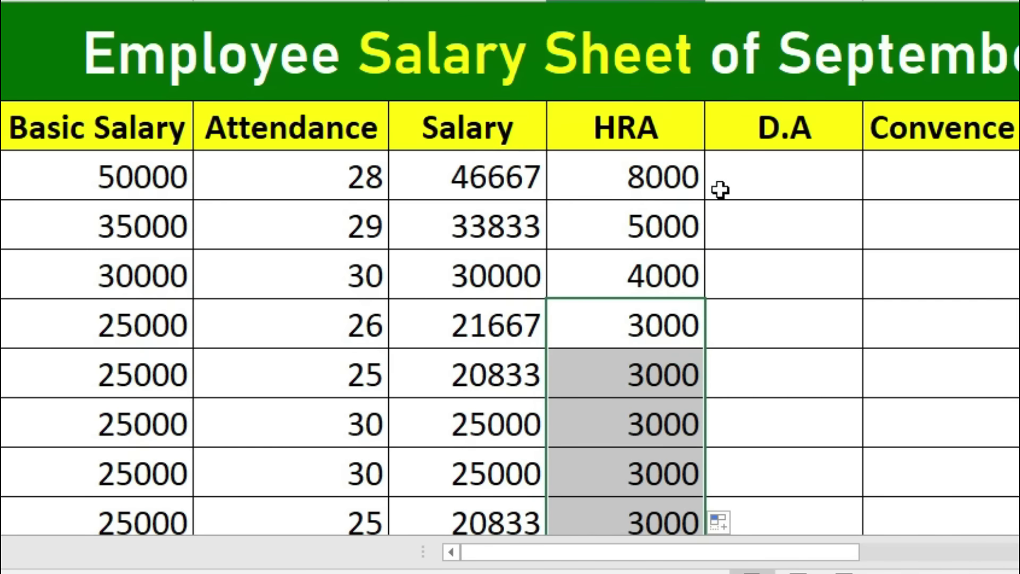
{"action": "left_click", "coordinate": [733, 173]}
{"action": "mouse_move", "coordinate": [690, 552]}
{"action": "left_mouse_down"}
{"action": "mouse_move", "coordinate": [797, 564]}
{"action": "mouse_move", "coordinate": [779, 563]}
{"action": "left_mouse_up"}
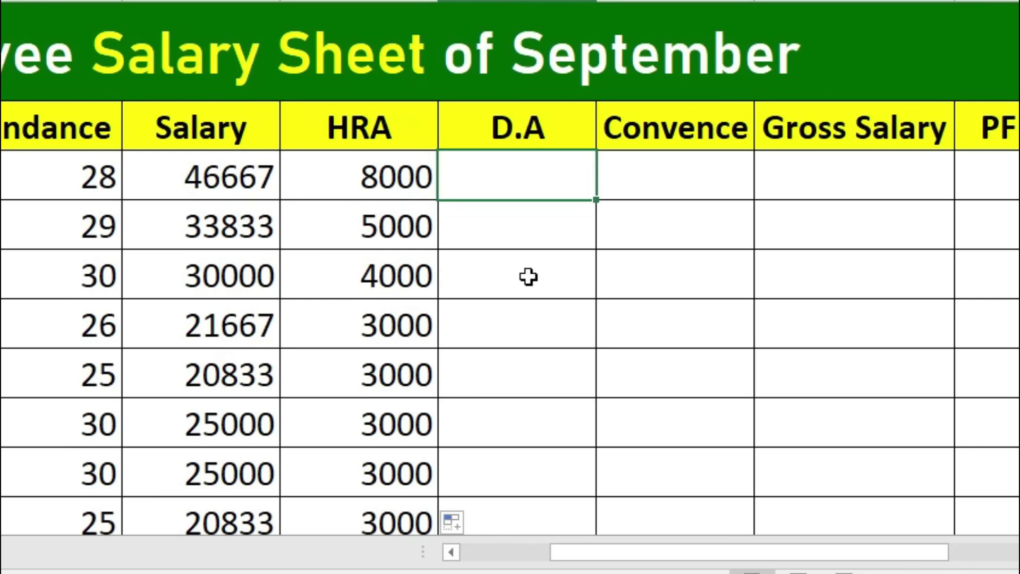
Enter D.A values 3000, 2000, 1500 and 1000, then fill 1000 down the remaining rows
{"action": "type", "text": "3000"}
{"action": "key", "text": "Return"}
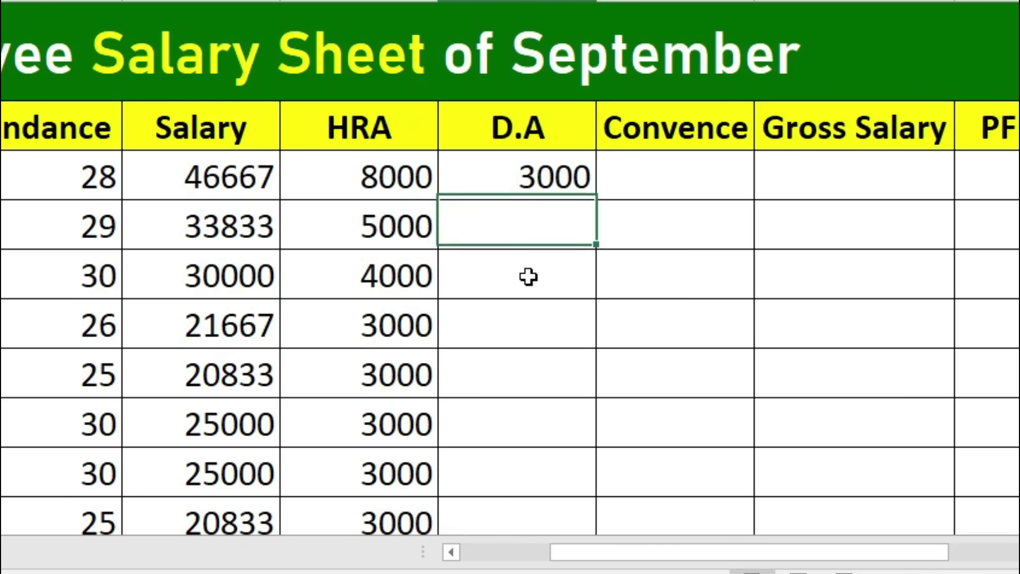
{"action": "type", "text": "2000"}
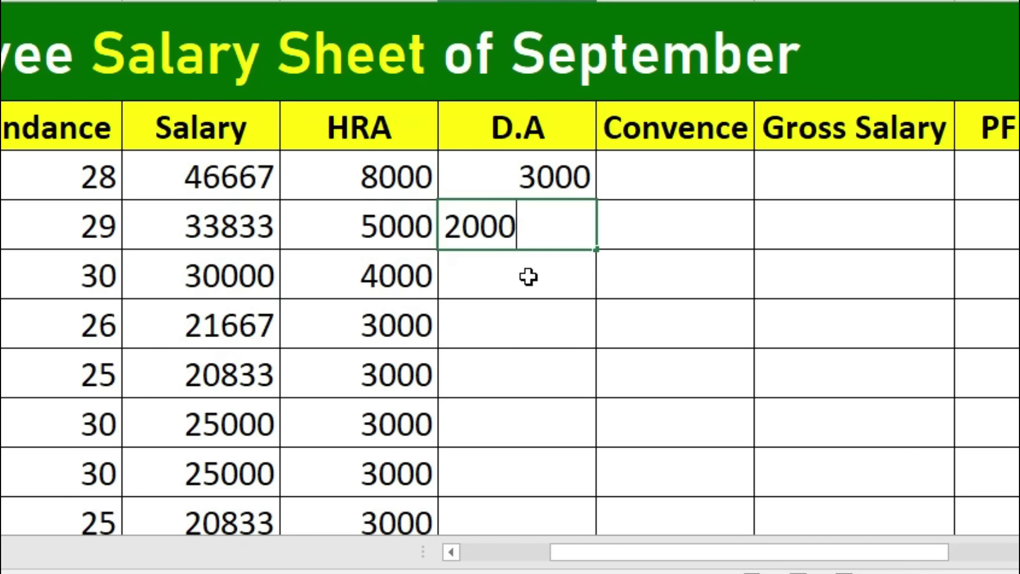
{"action": "key", "text": "Return"}
{"action": "type", "text": "1500"}
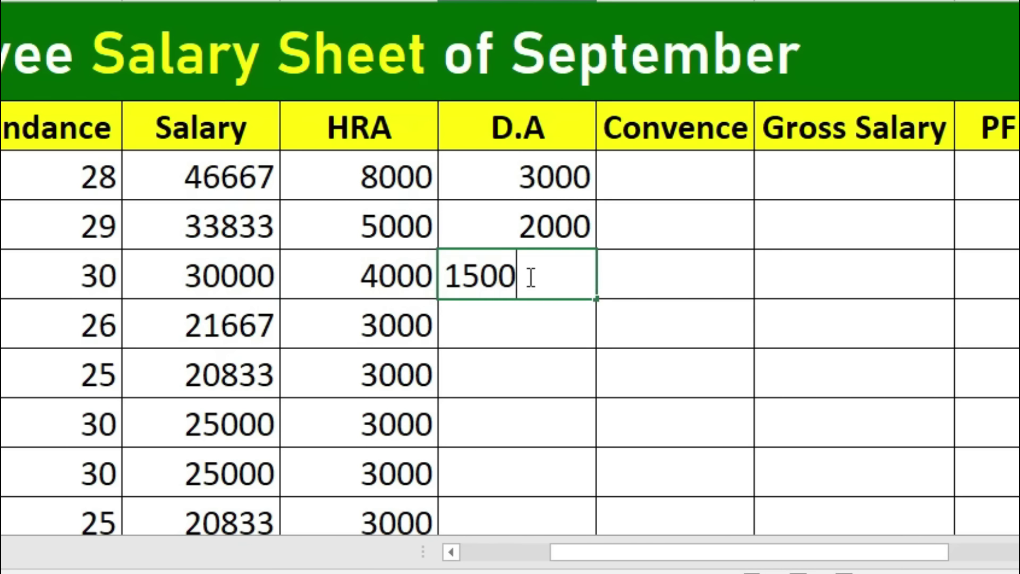
{"action": "key", "text": "Return"}
{"action": "type", "text": "1000"}
{"action": "key", "text": "Return"}
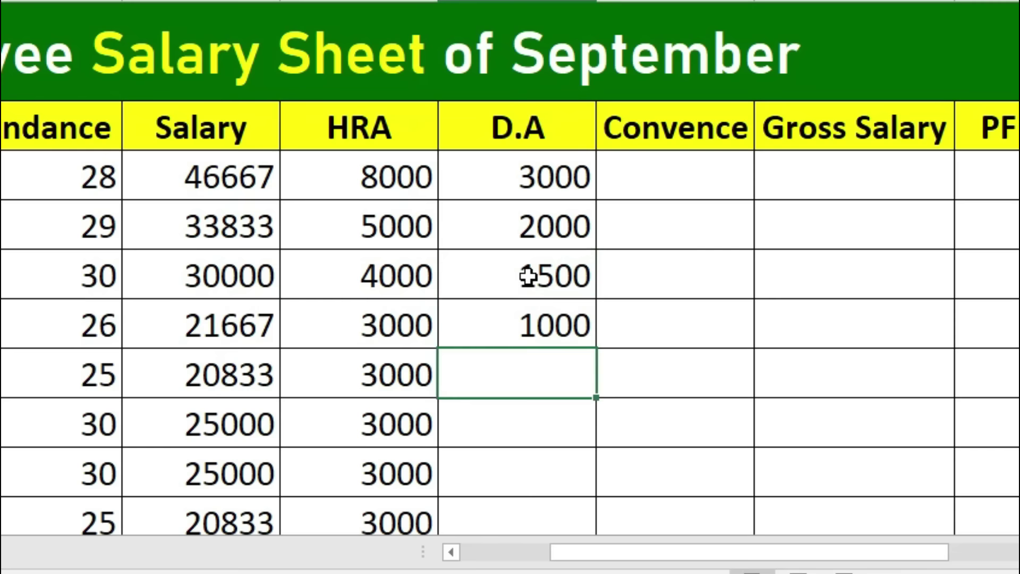
{"action": "left_click", "coordinate": [550, 322]}
{"action": "double_click", "coordinate": [597, 345]}
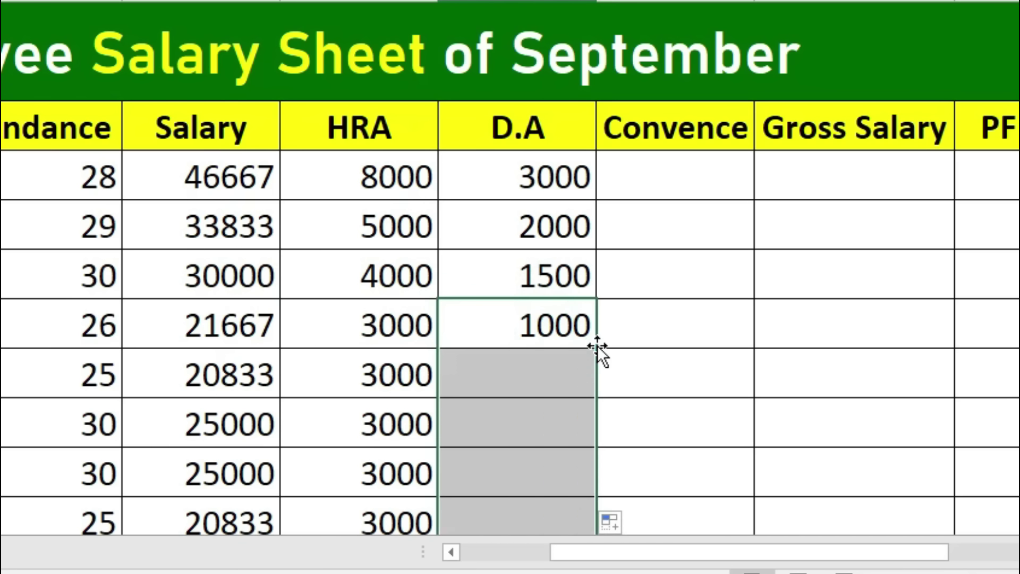
{"action": "left_click", "coordinate": [662, 179]}
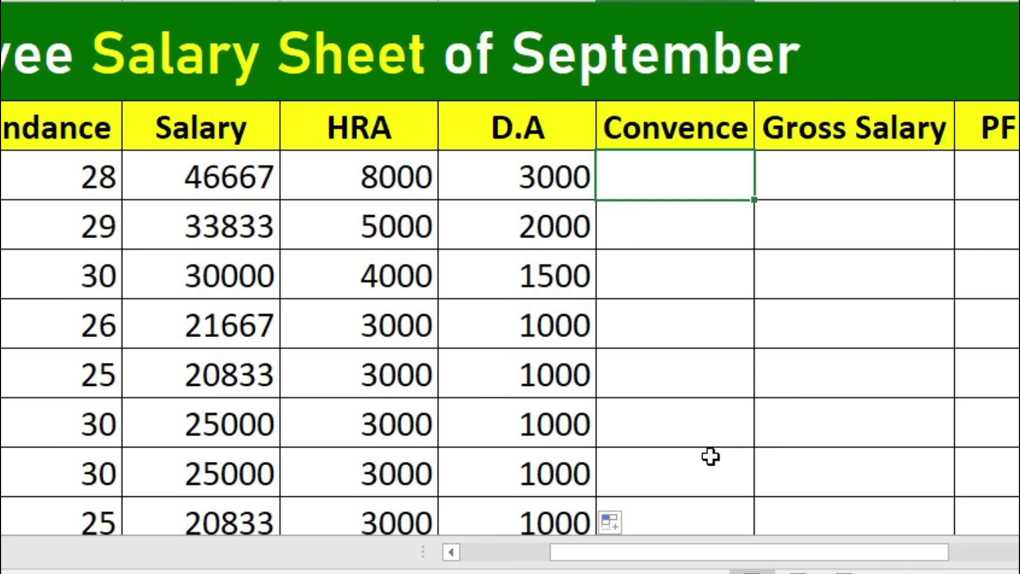
Enter Convence values 6000, 5000, 4000, 3000, 2000 and fill 2000 down the remaining rows
{"action": "type", "text": "6000"}
{"action": "key", "text": "Return"}
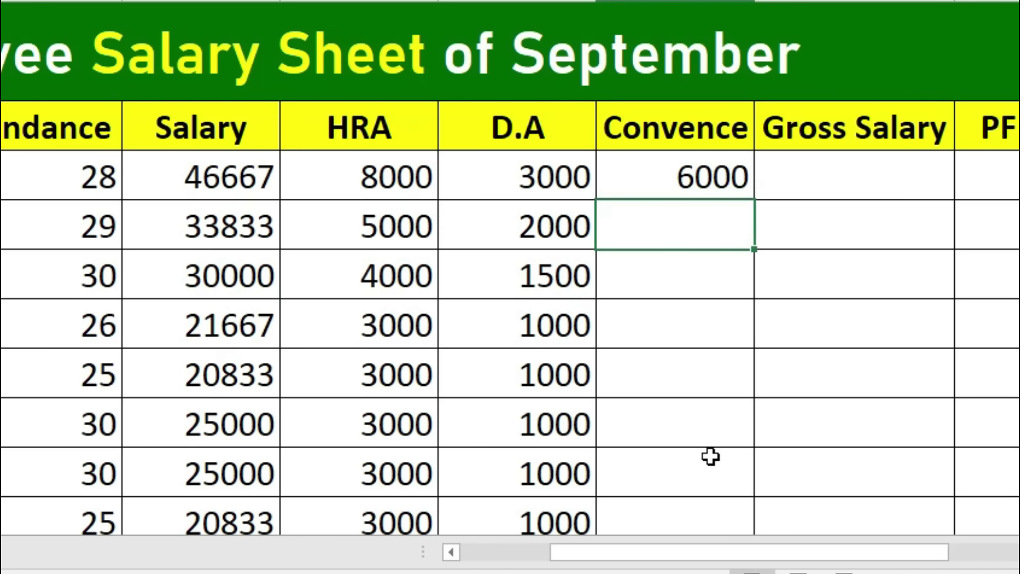
{"action": "type", "text": "5000."}
{"action": "key", "text": "Return"}
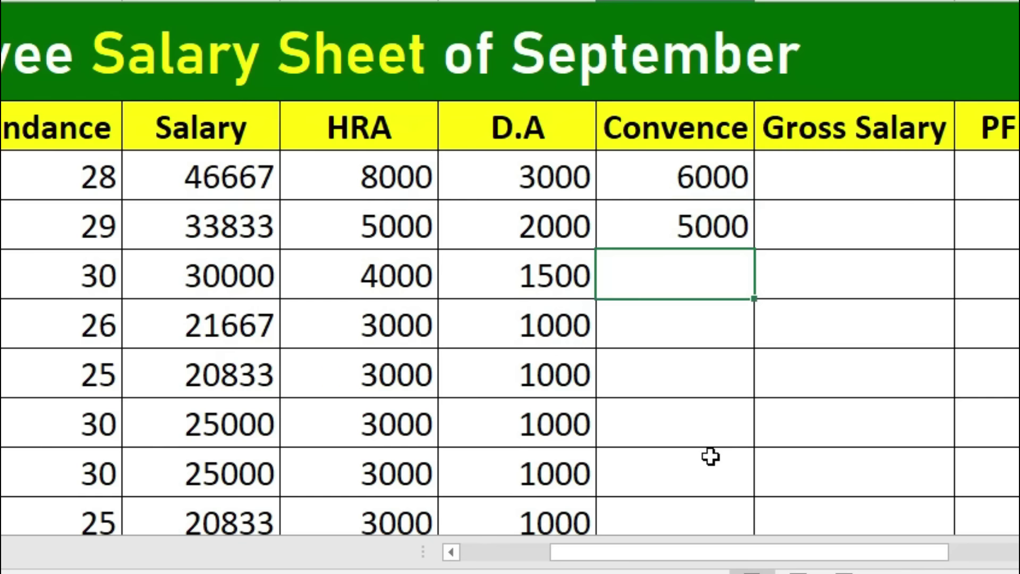
{"action": "type", "text": "4000"}
{"action": "key", "text": "Return"}
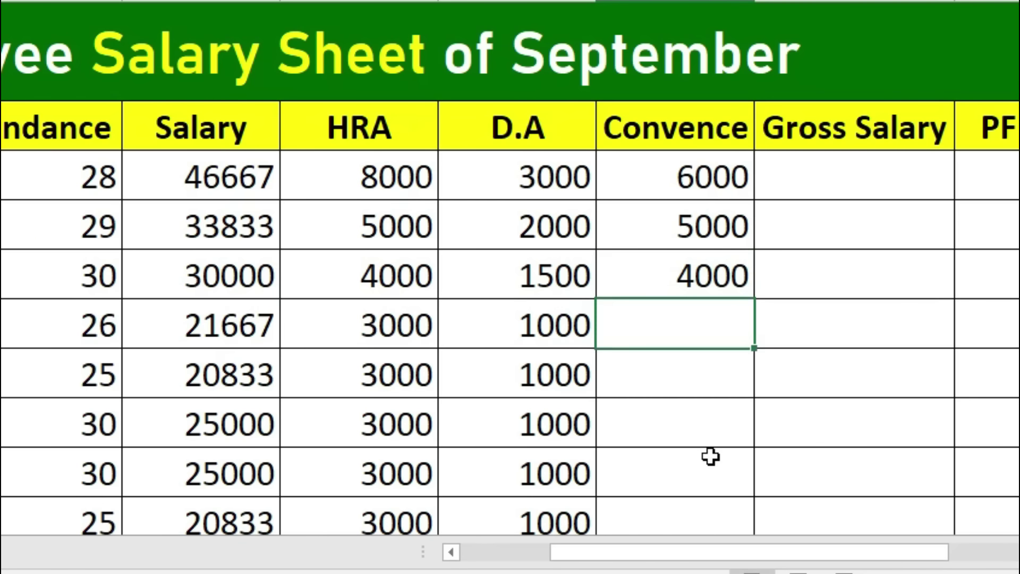
{"action": "type", "text": "3000"}
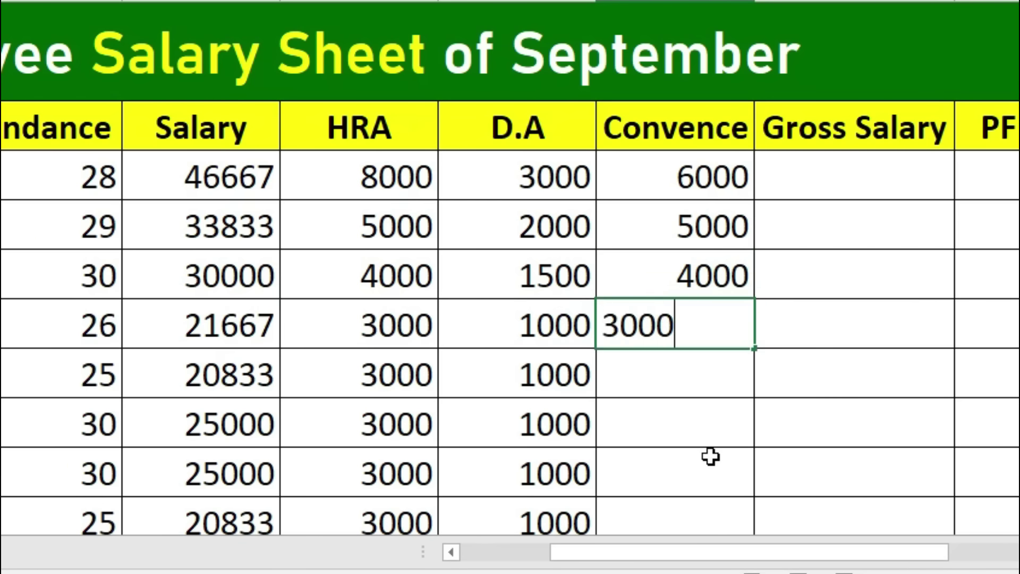
{"action": "key", "text": "Return"}
{"action": "type", "text": "2000"}
{"action": "key", "text": "Return"}
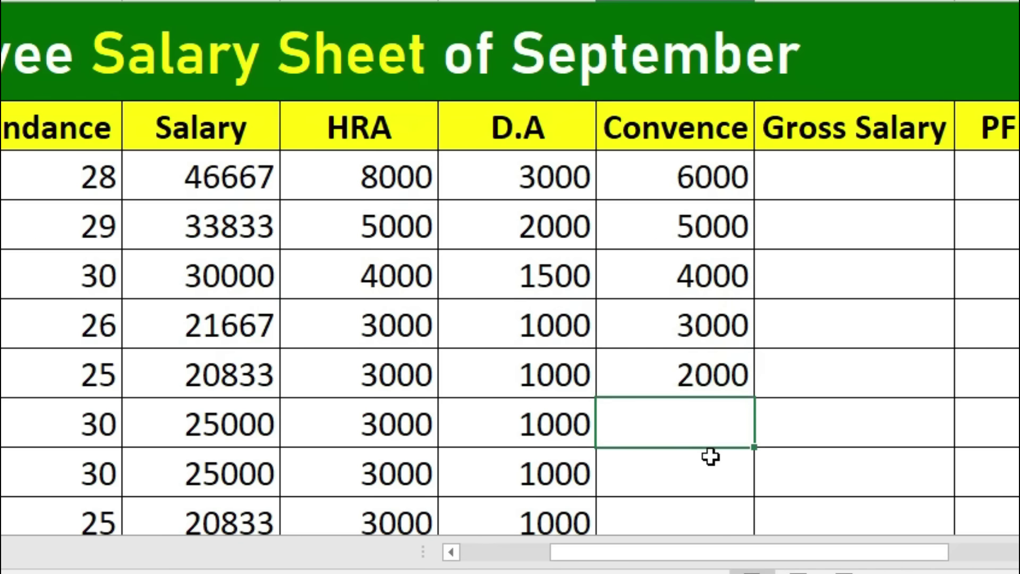
{"action": "left_click", "coordinate": [699, 378]}
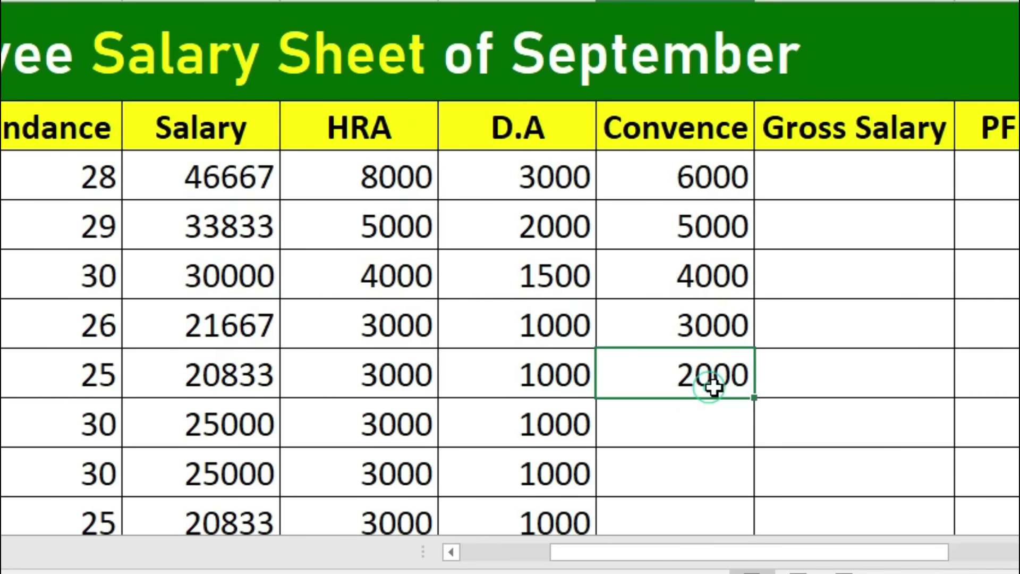
{"action": "double_click", "coordinate": [753, 397]}
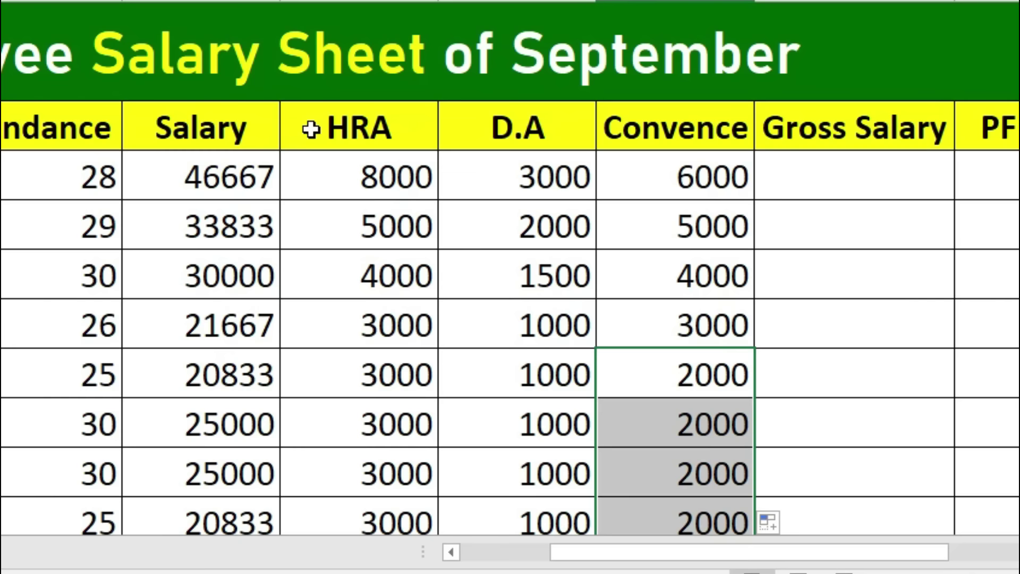
Select the HRA through Convence header cells
{"action": "left_click", "coordinate": [553, 130]}
{"action": "left_click", "coordinate": [654, 129]}
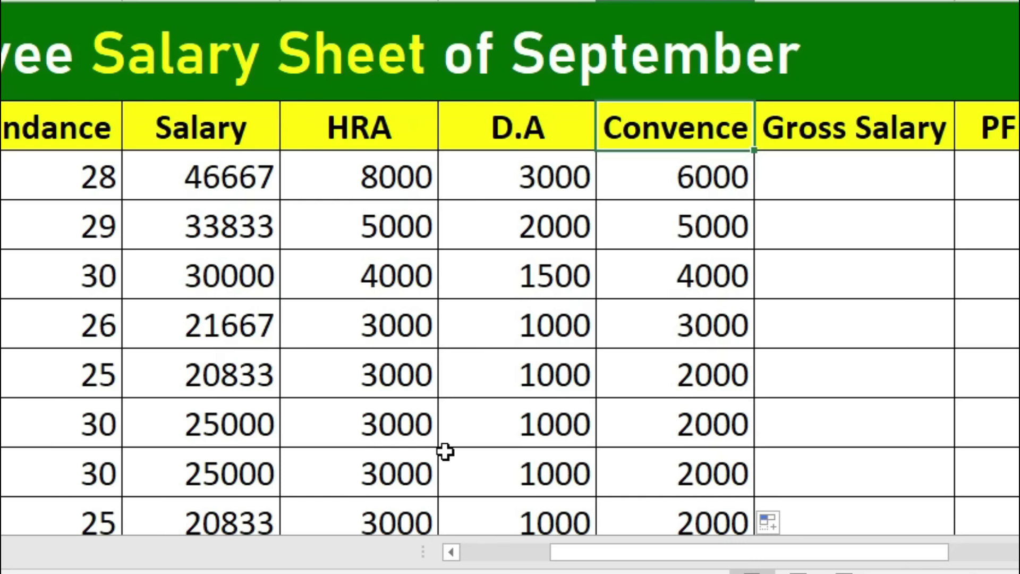
{"action": "left_click_drag", "start_coordinate": [325, 113], "coordinate": [634, 137]}
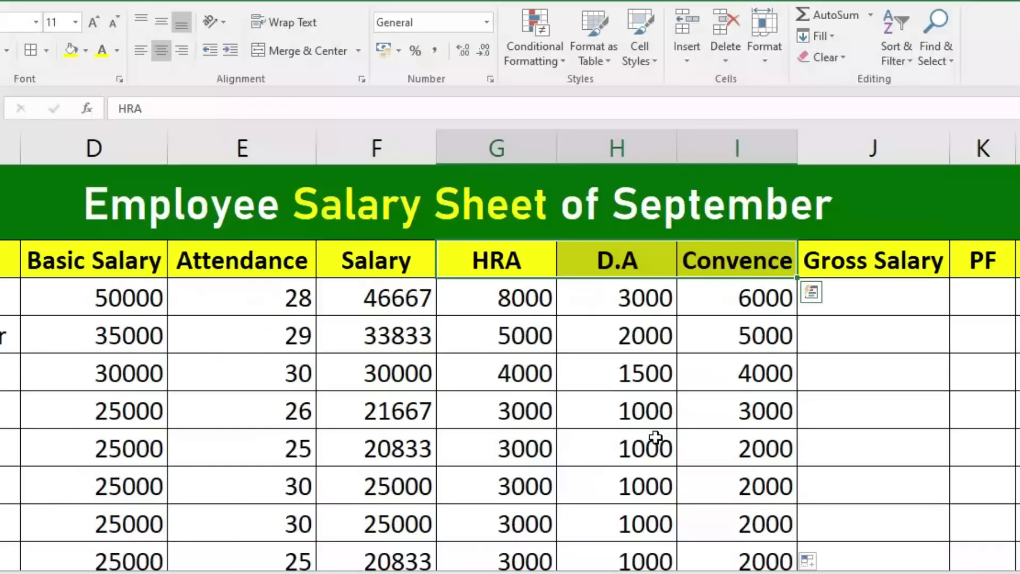
Insert a column before Gross Salary headed 'Overtime in Hrs.' and autofit its width
{"action": "left_click", "coordinate": [838, 262]}
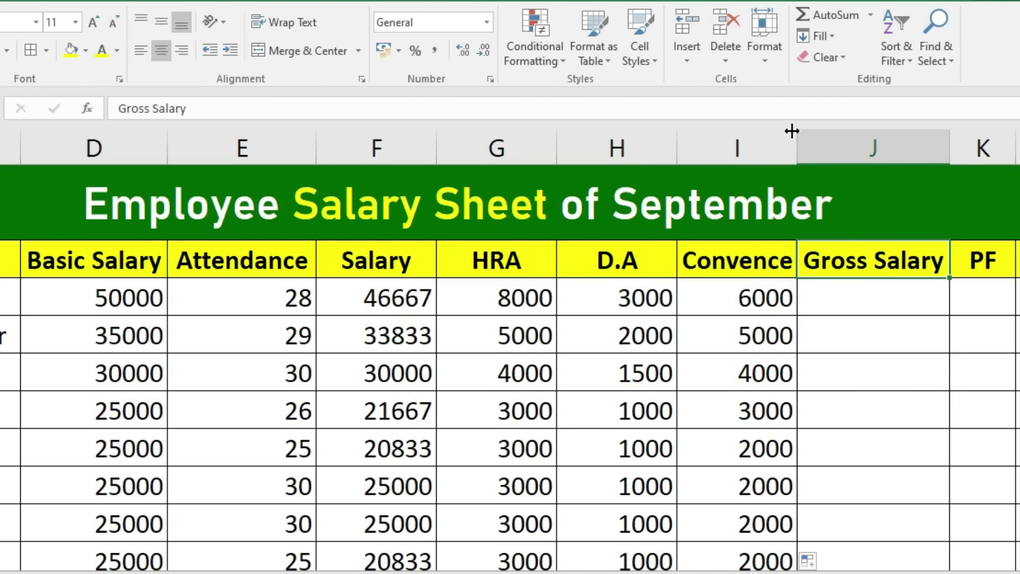
{"action": "left_click", "coordinate": [691, 53]}
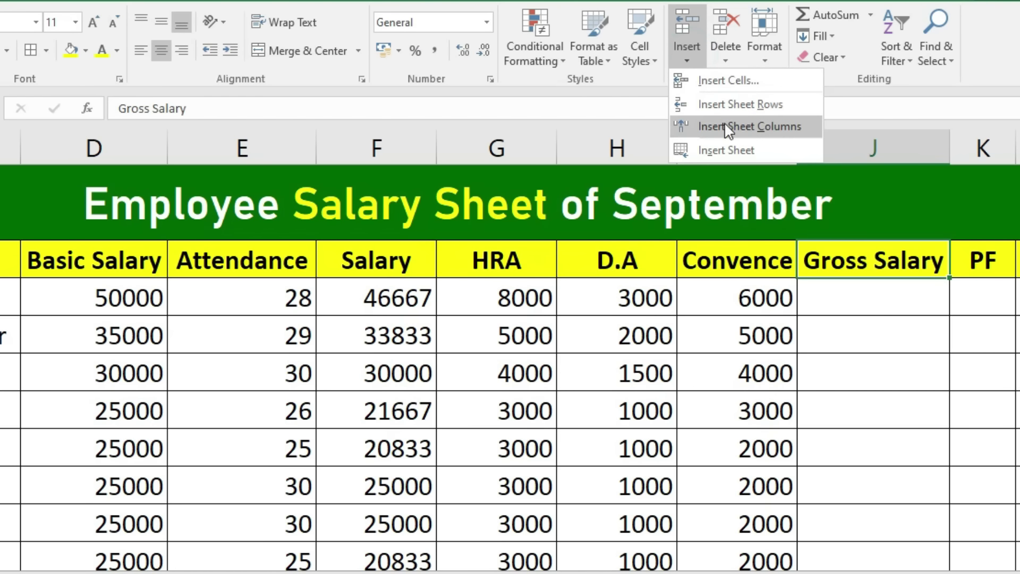
{"action": "left_click", "coordinate": [742, 126]}
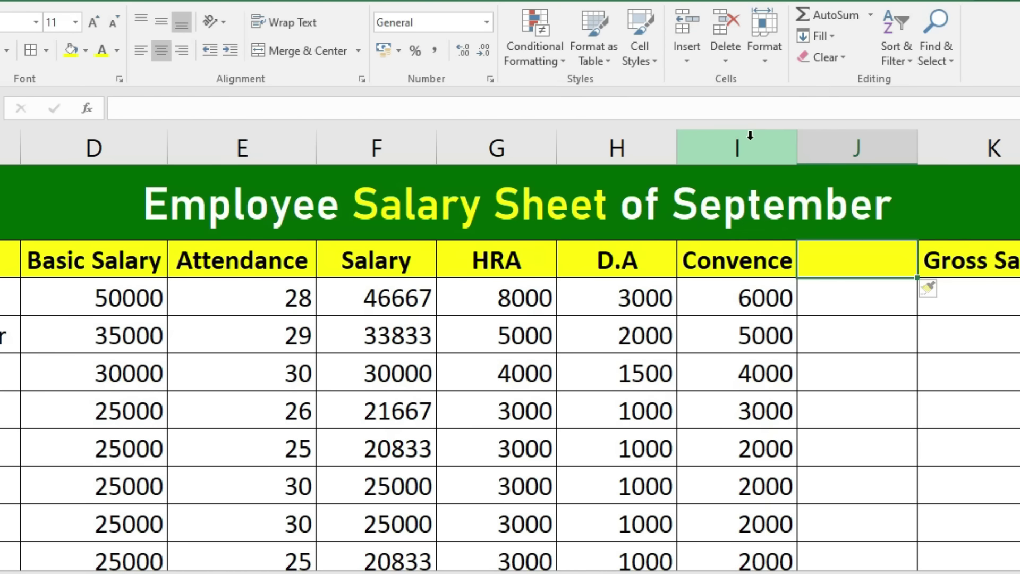
{"action": "type", "text": "Overtime"}
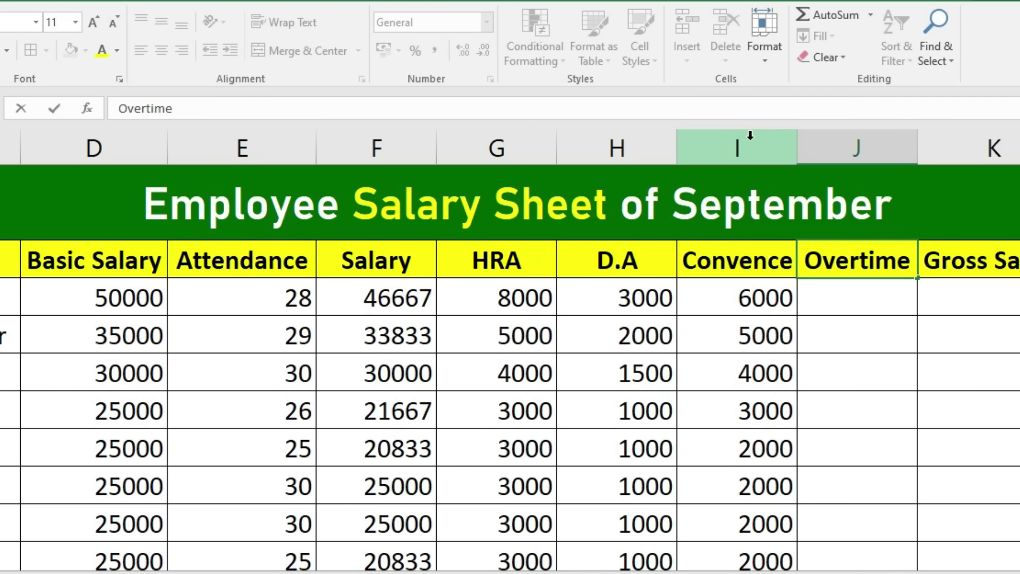
{"action": "type", "text": " in Hrs."}
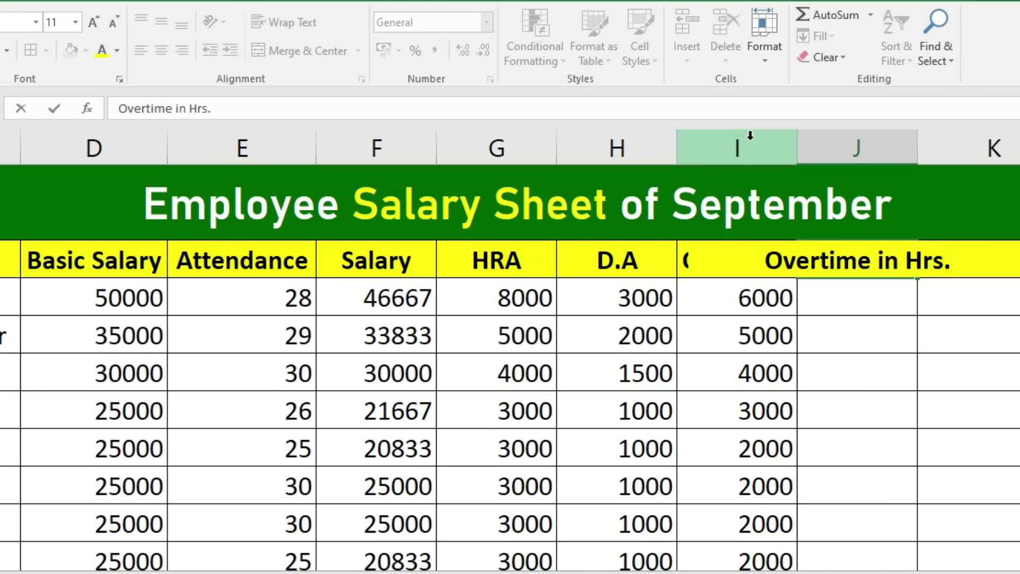
{"action": "key", "text": "Tab"}
{"action": "left_click", "coordinate": [681, 259]}
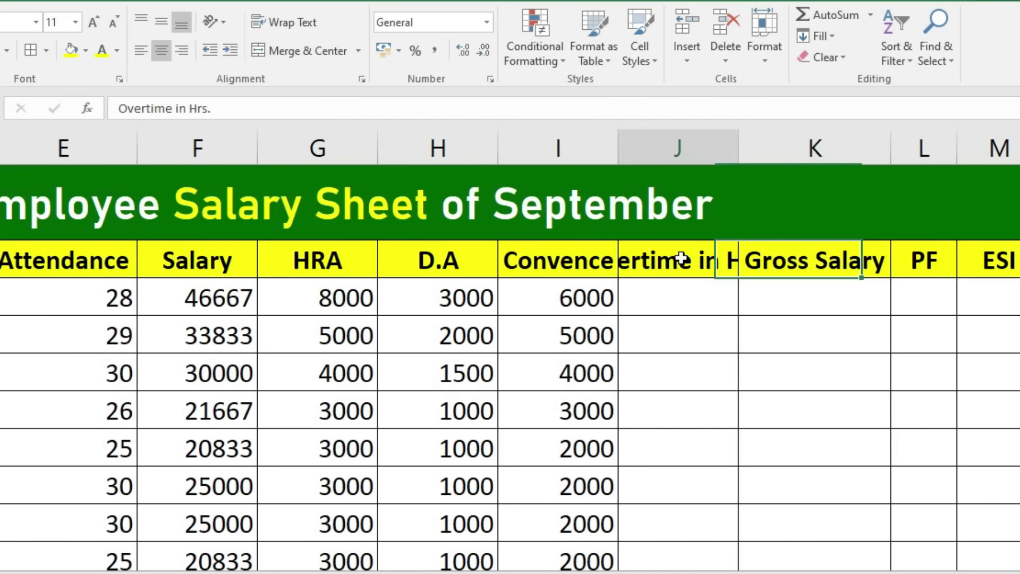
{"action": "double_click", "coordinate": [738, 148]}
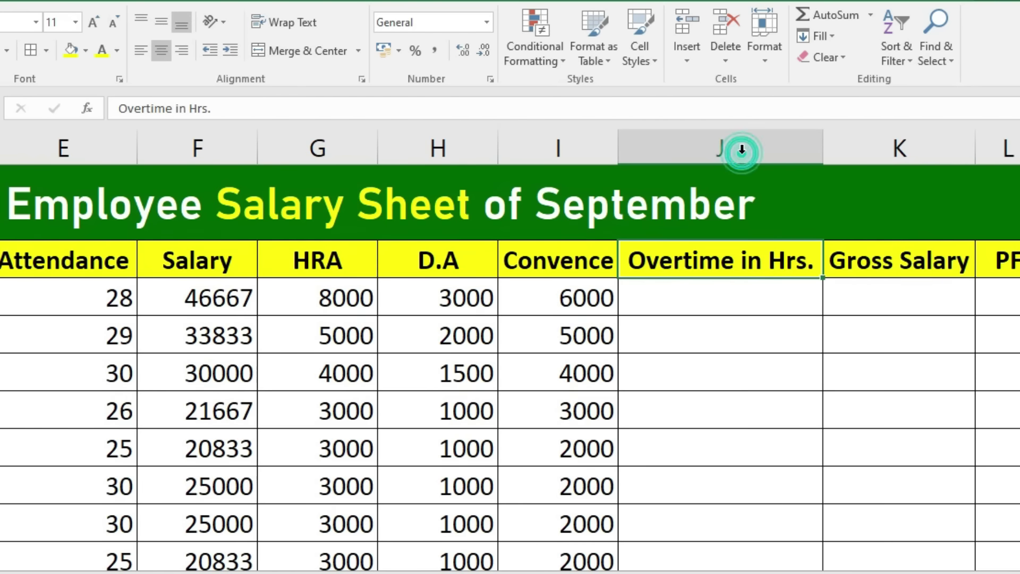
Insert another column before Gross Salary headed 'Overtime Salary'
{"action": "left_click", "coordinate": [847, 257]}
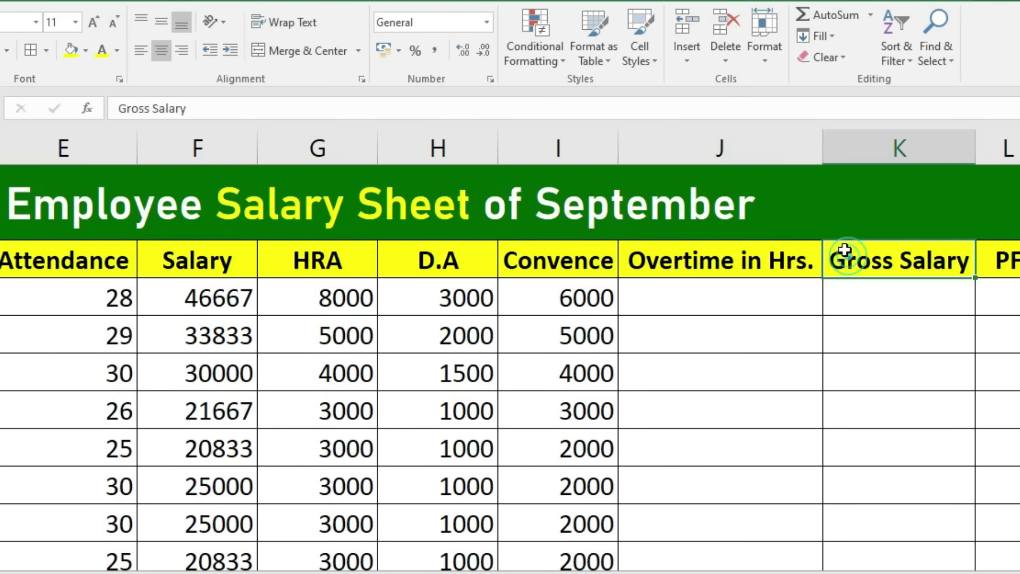
{"action": "left_click", "coordinate": [688, 61]}
{"action": "left_click", "coordinate": [712, 125]}
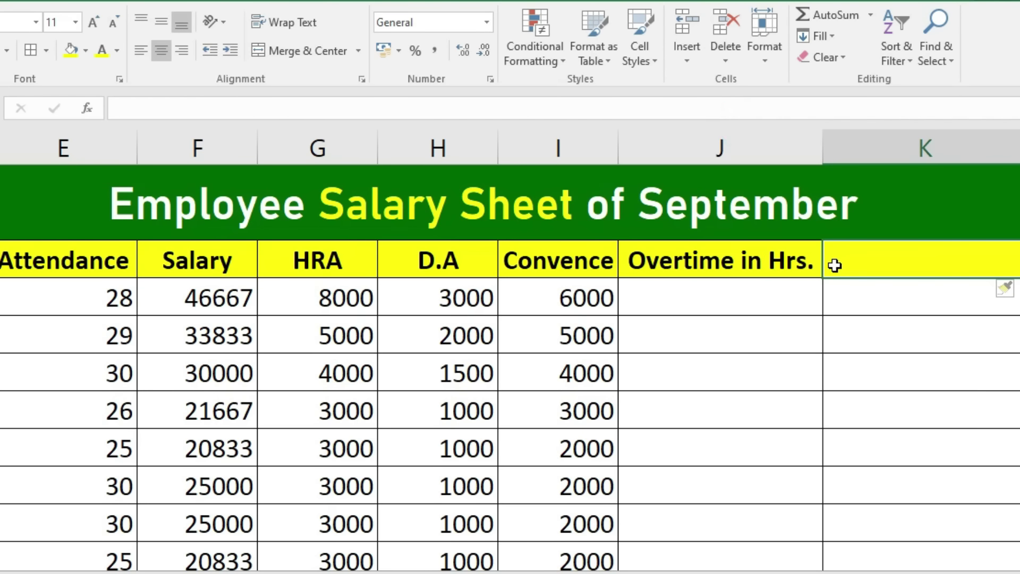
{"action": "type", "text": "Overtime"}
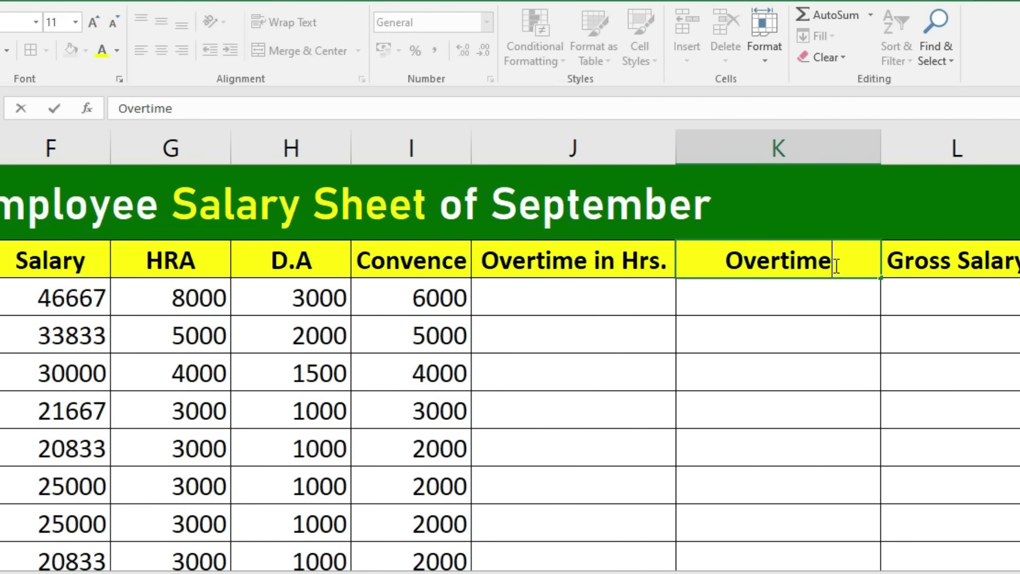
{"action": "type", "text": " Salary"}
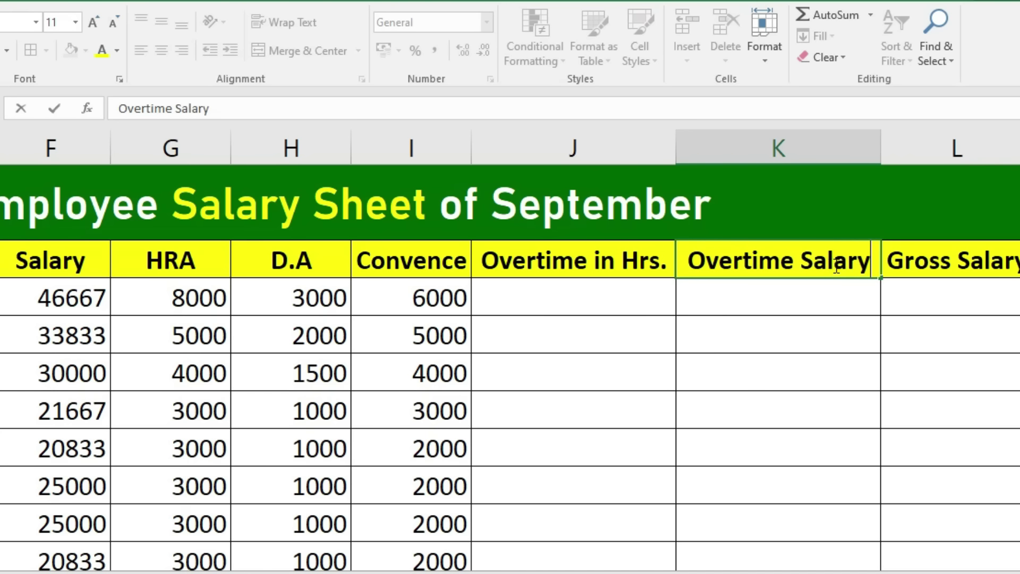
{"action": "key", "text": "Return"}
{"action": "left_click", "coordinate": [583, 304]}
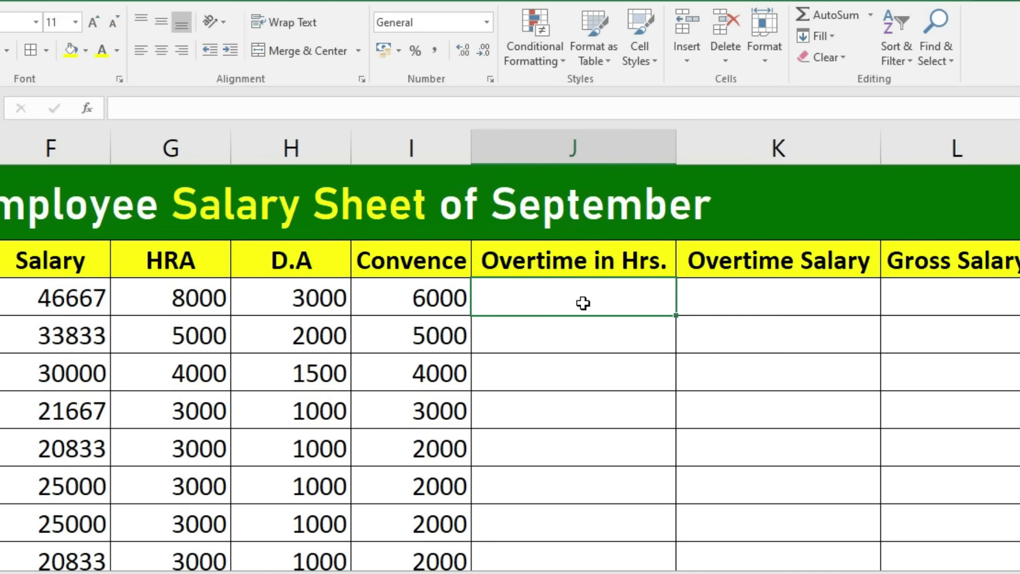
Enter overtime hours 60, 50, 45, 30, 60 in J4:J8 and fill 60 down the remaining rows
{"action": "type", "text": "60"}
{"action": "key", "text": "Return"}
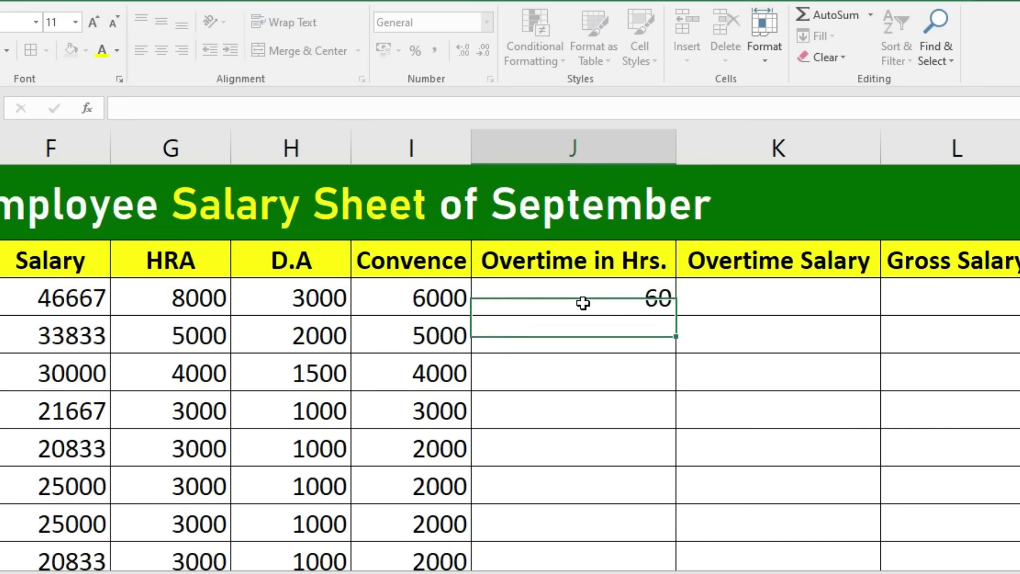
{"action": "type", "text": "50"}
{"action": "key", "text": "Return"}
{"action": "type", "text": "45"}
{"action": "key", "text": "Return"}
{"action": "type", "text": "30"}
{"action": "key", "text": "Return"}
{"action": "type", "text": "60"}
{"action": "key", "text": "Return"}
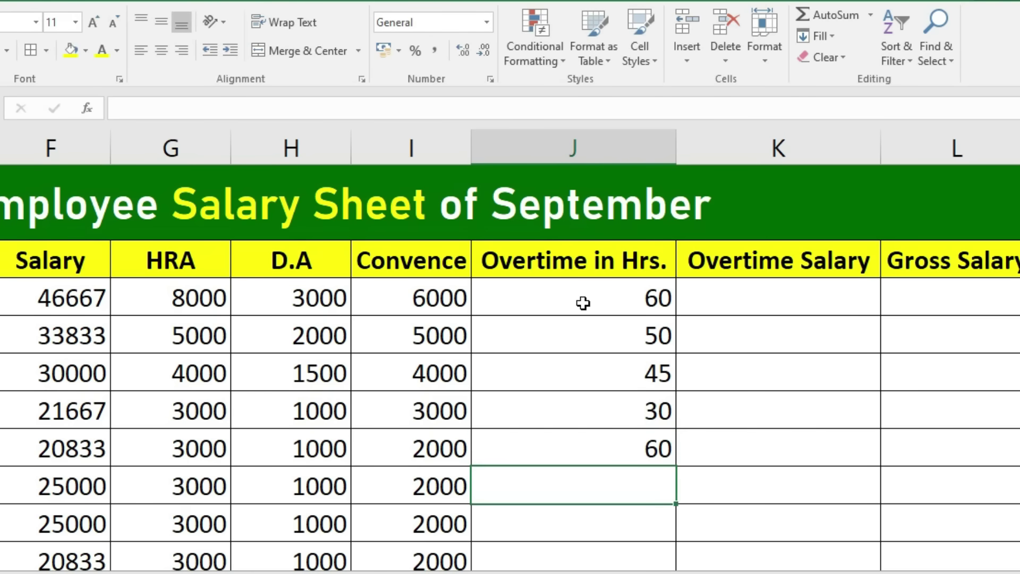
{"action": "left_click", "coordinate": [545, 451]}
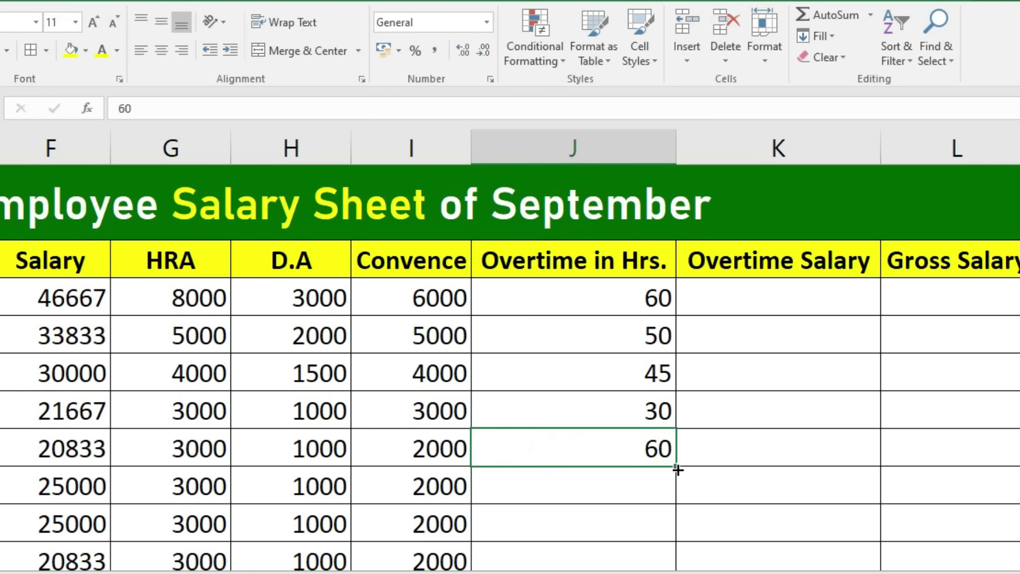
{"action": "double_click", "coordinate": [676, 468]}
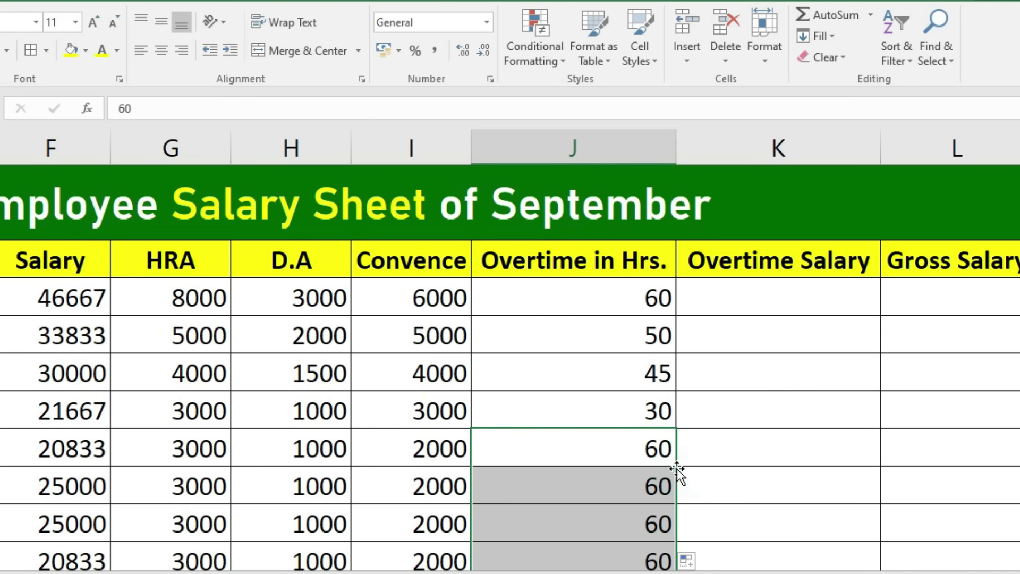
Select all overtime hour values in column J and open the number format settings
{"action": "left_click", "coordinate": [619, 298]}
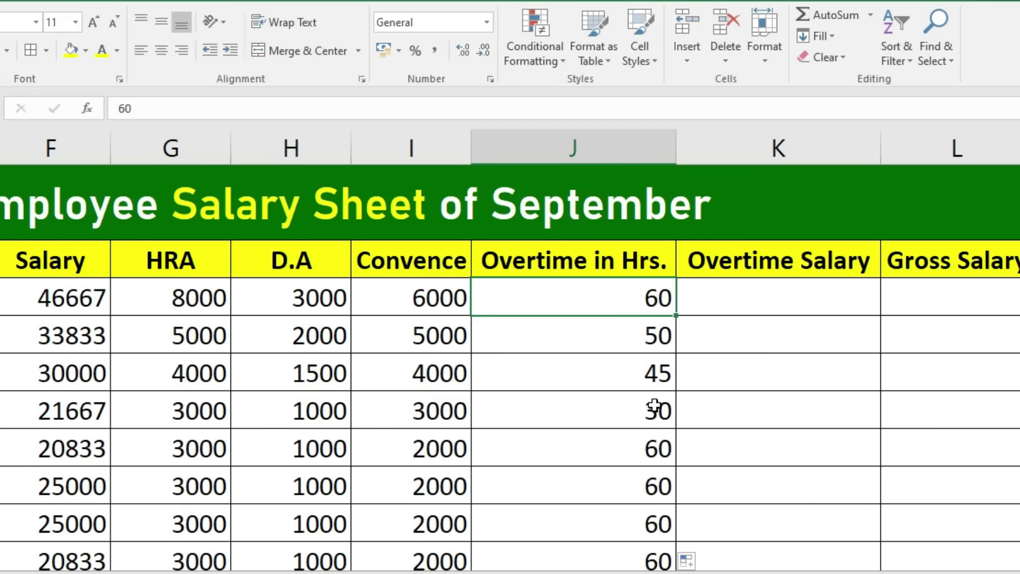
{"action": "mouse_move", "coordinate": [619, 295]}
{"action": "left_mouse_down"}
{"action": "mouse_move", "coordinate": [614, 564]}
{"action": "mouse_move", "coordinate": [620, 481]}
{"action": "left_mouse_up"}
{"action": "scroll", "coordinate": [621, 417], "scroll_direction": "up", "scroll_amount": 3}
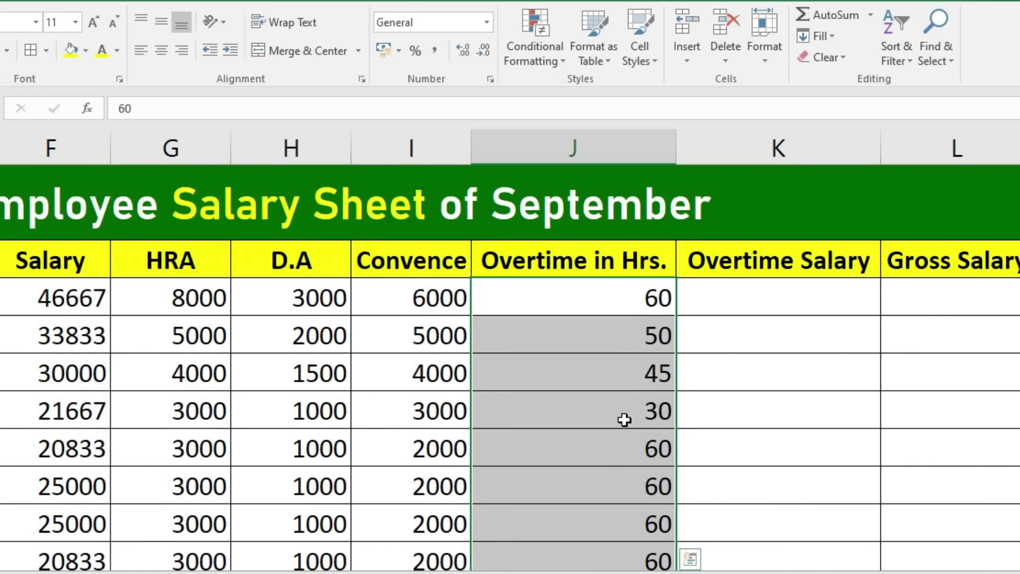
{"action": "left_click", "coordinate": [490, 80]}
Apply the custom number format # "Hrs" so overtime hours display like 60 Hrs
{"action": "mouse_move", "coordinate": [482, 87]}
{"action": "left_mouse_down"}
{"action": "mouse_move", "coordinate": [357, 130]}
{"action": "mouse_move", "coordinate": [212, 143]}
{"action": "left_mouse_up"}
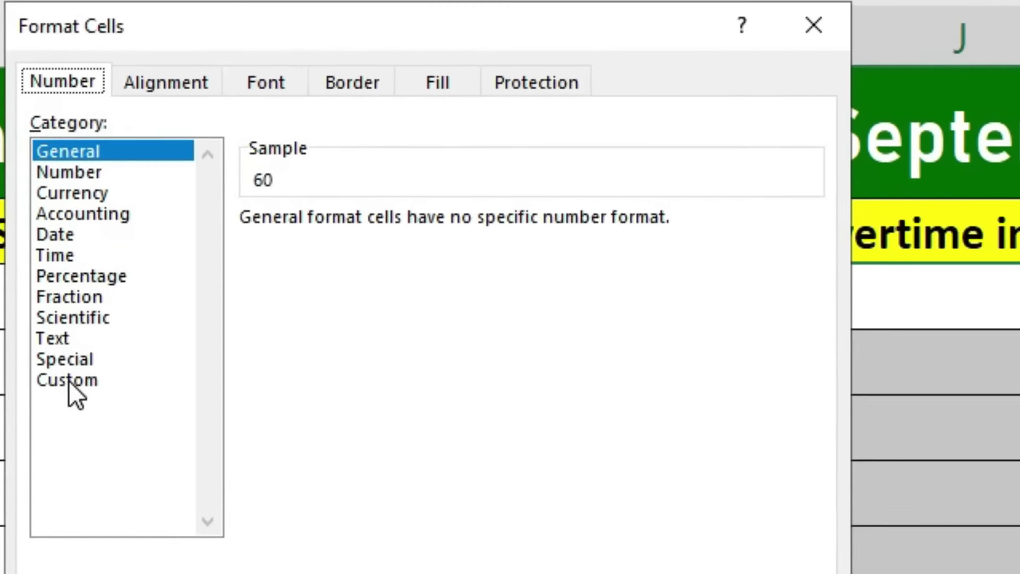
{"action": "left_click", "coordinate": [59, 345]}
{"action": "double_click", "coordinate": [405, 234]}
{"action": "key", "text": "BackSpace"}
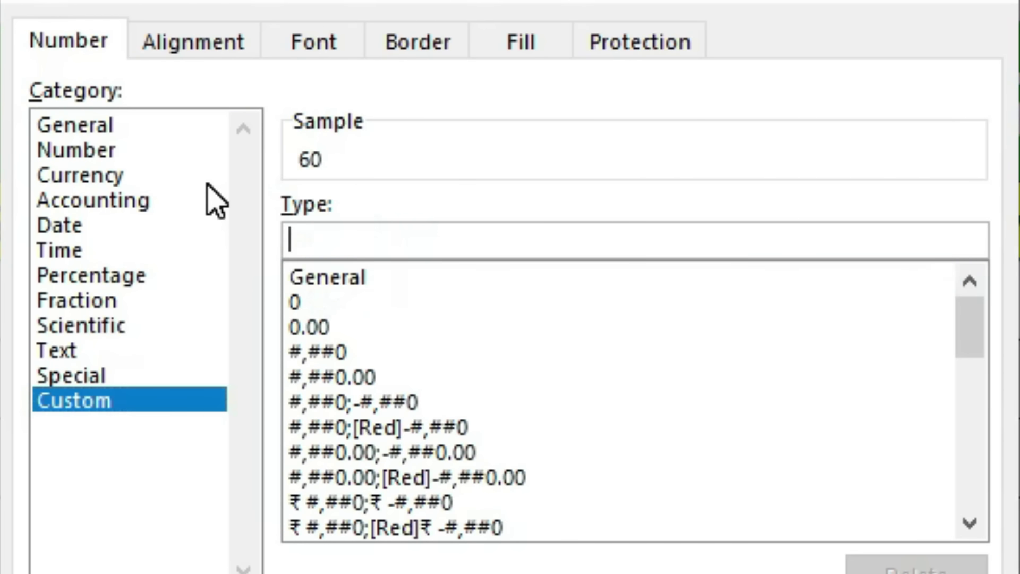
{"action": "type", "text": "#"}
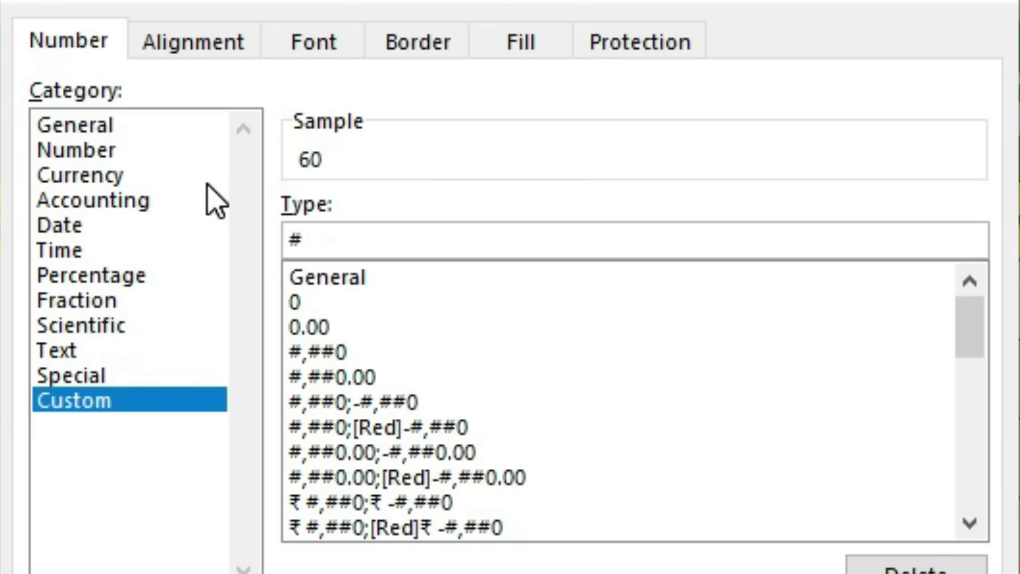
{"action": "type", "text": " \""}
{"action": "type", "text": "Hrs"}
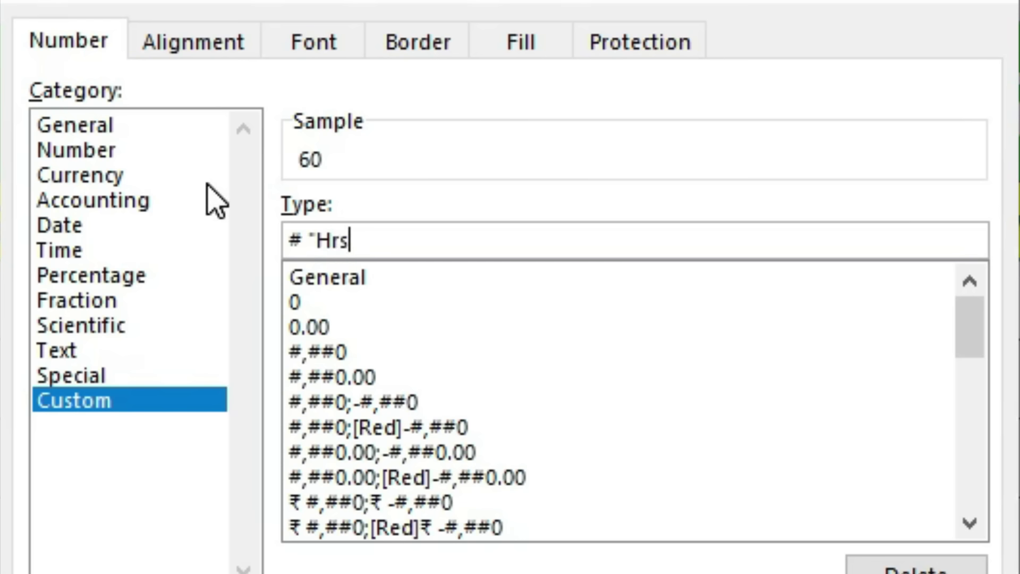
{"action": "type", "text": "\""}
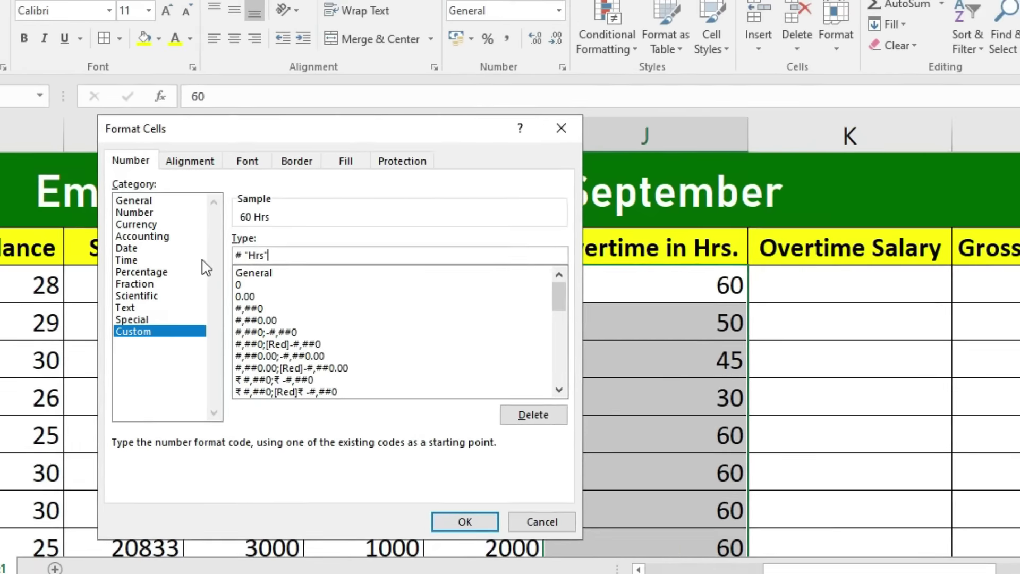
{"action": "left_click", "coordinate": [441, 518]}
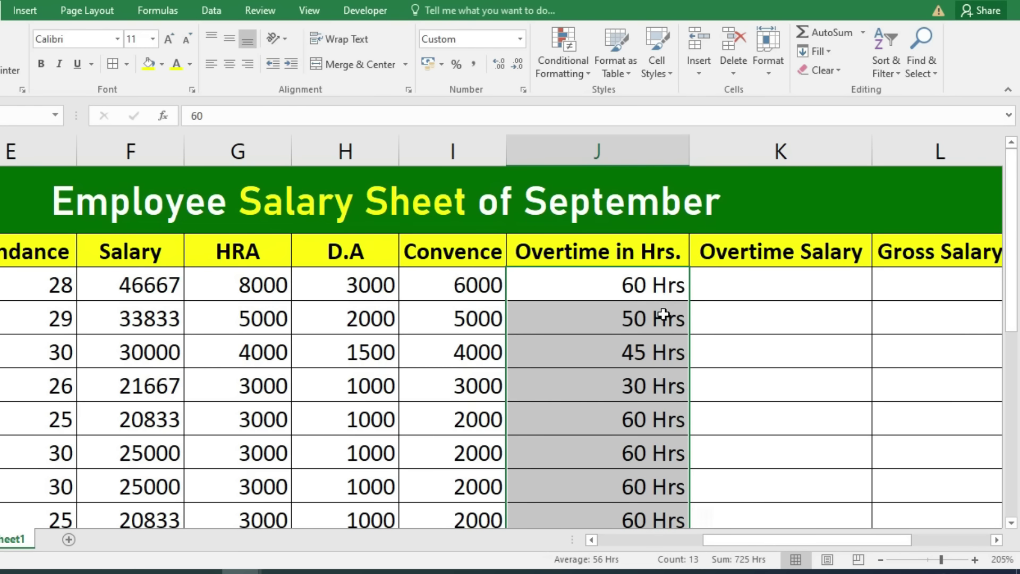
{"action": "left_click", "coordinate": [653, 287]}
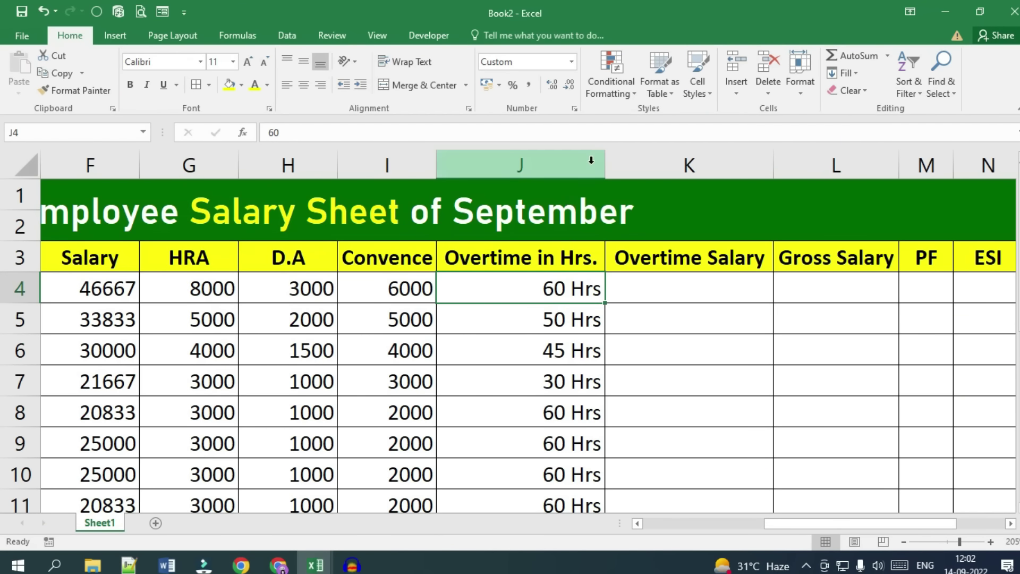
Narrow the Overtime in Hrs. and Overtime Salary columns and wrap their headings
{"action": "left_click_drag", "start_coordinate": [605, 161], "coordinate": [540, 174]}
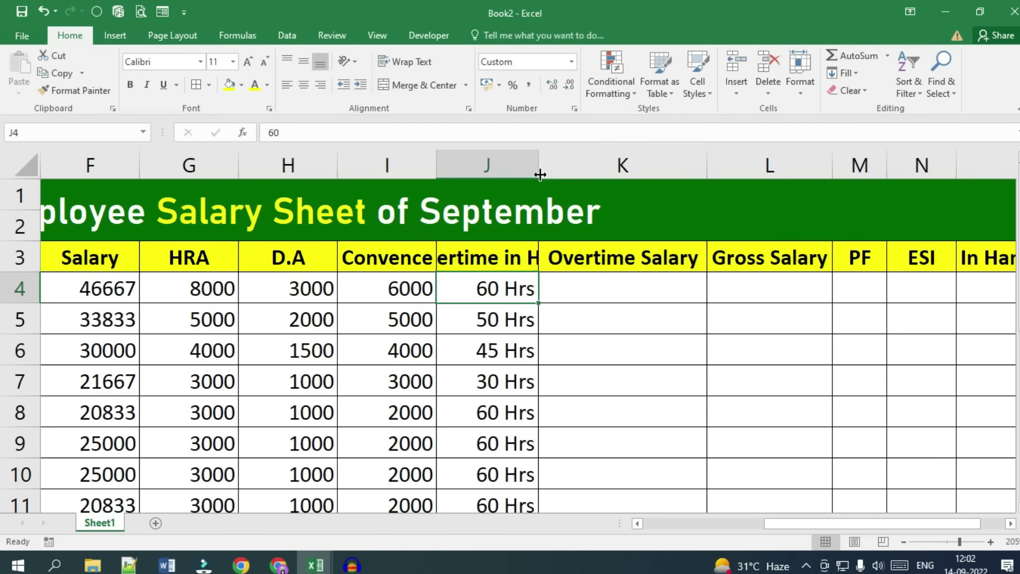
{"action": "left_click_drag", "start_coordinate": [707, 167], "coordinate": [641, 182]}
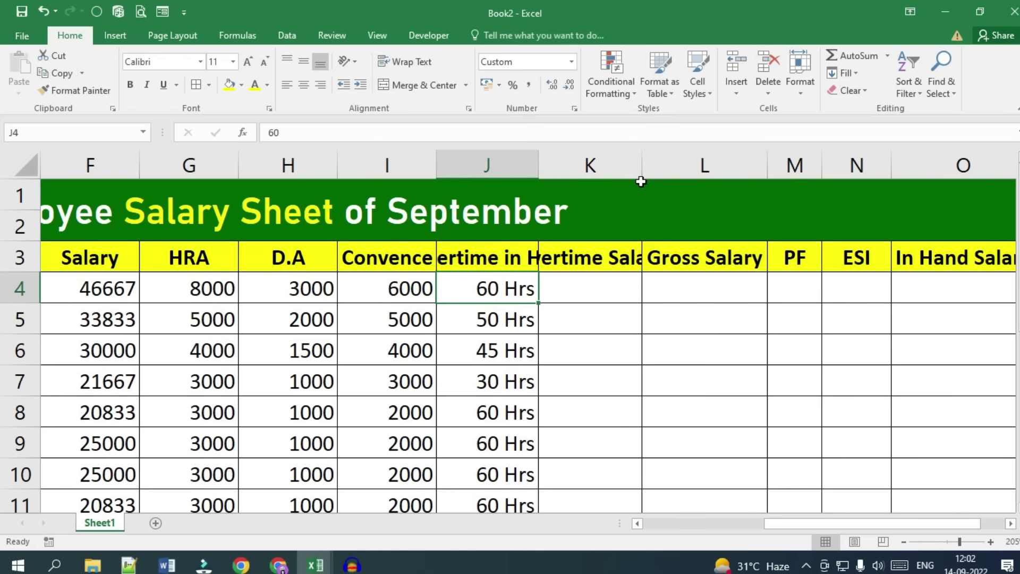
{"action": "left_click_drag", "start_coordinate": [494, 257], "coordinate": [557, 256]}
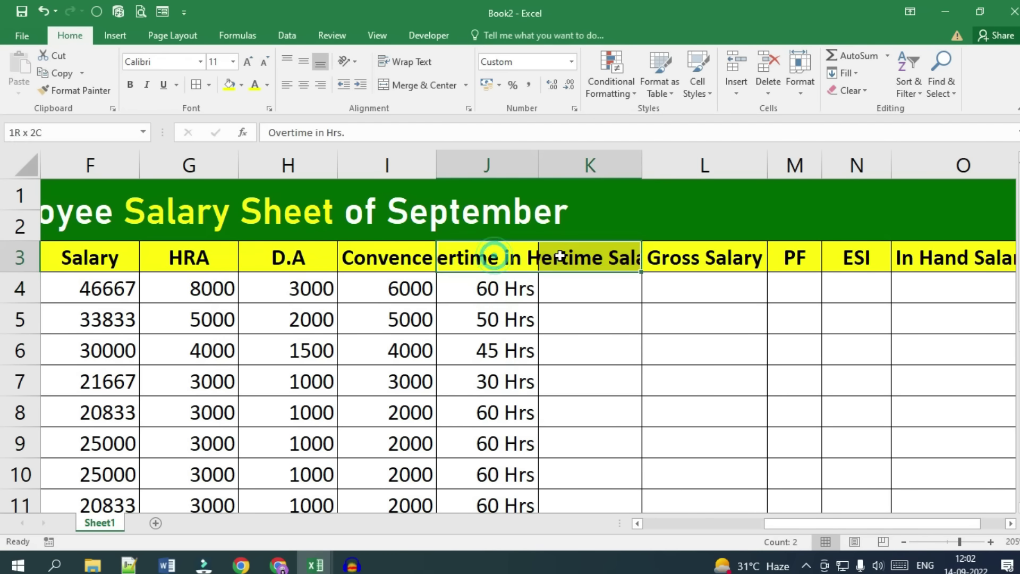
{"action": "left_click", "coordinate": [408, 63]}
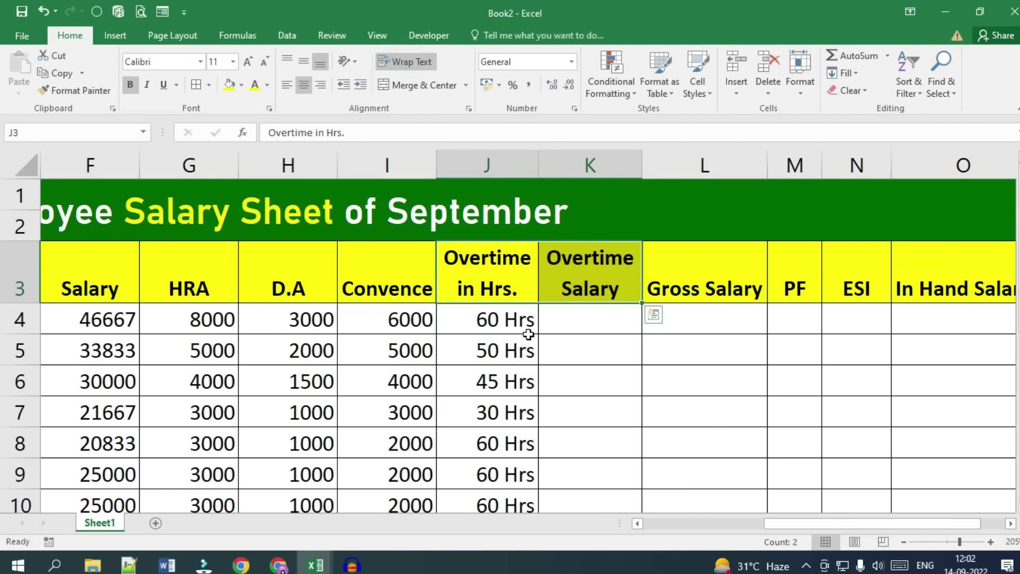
Narrow the Gross Salary column and adjust other column widths
{"action": "left_click_drag", "start_coordinate": [792, 523], "coordinate": [743, 523]}
{"action": "left_click_drag", "start_coordinate": [159, 165], "coordinate": [117, 166]}
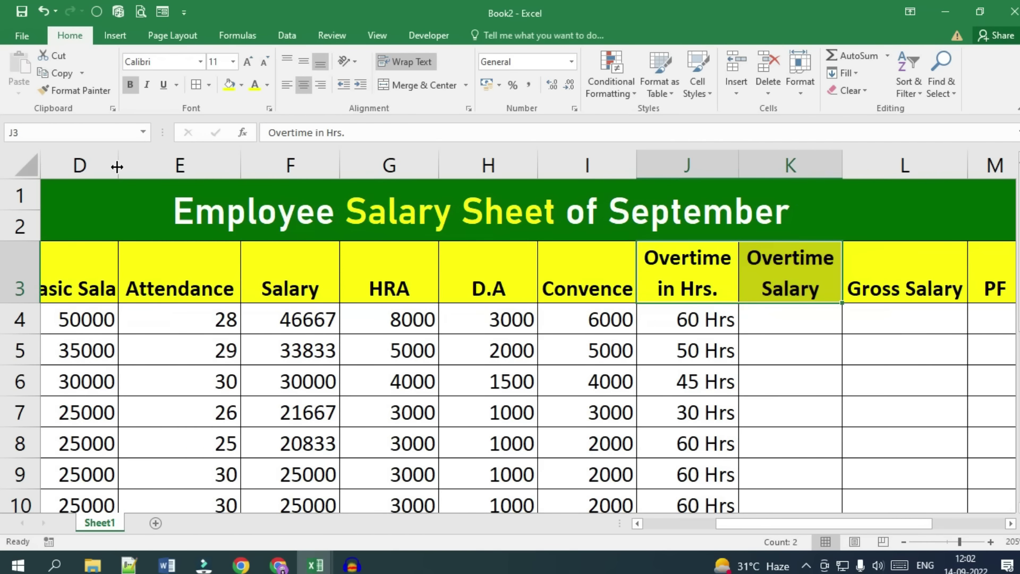
{"action": "scroll", "coordinate": [834, 185], "scroll_direction": "right", "scroll_amount": 1}
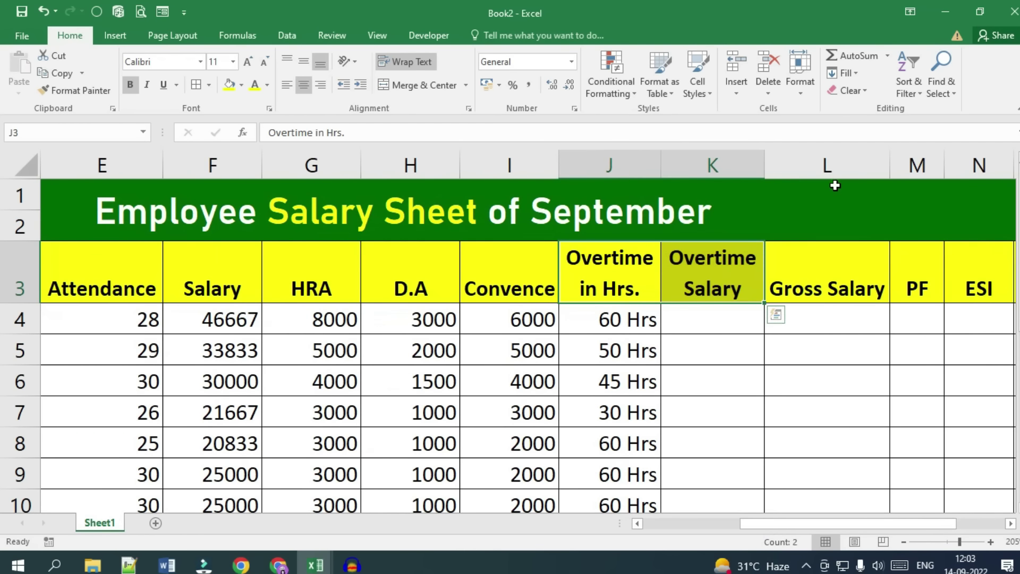
{"action": "left_click_drag", "start_coordinate": [889, 165], "coordinate": [842, 165]}
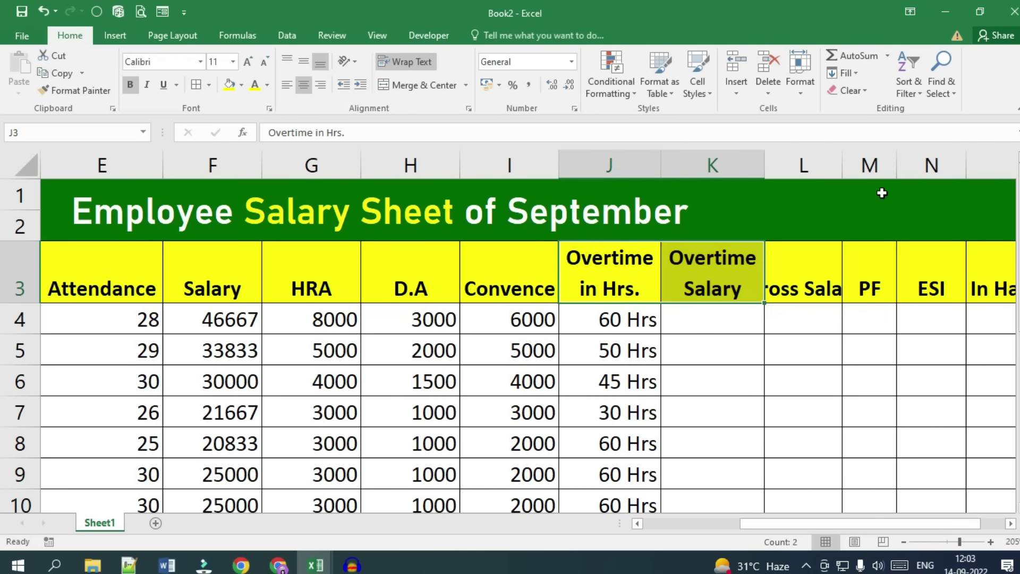
{"action": "scroll", "coordinate": [649, 379], "scroll_direction": "down", "scroll_amount": 2}
{"action": "scroll", "coordinate": [649, 379], "scroll_direction": "down", "scroll_amount": 1}
{"action": "scroll", "coordinate": [649, 379], "scroll_direction": "down", "scroll_amount": 1}
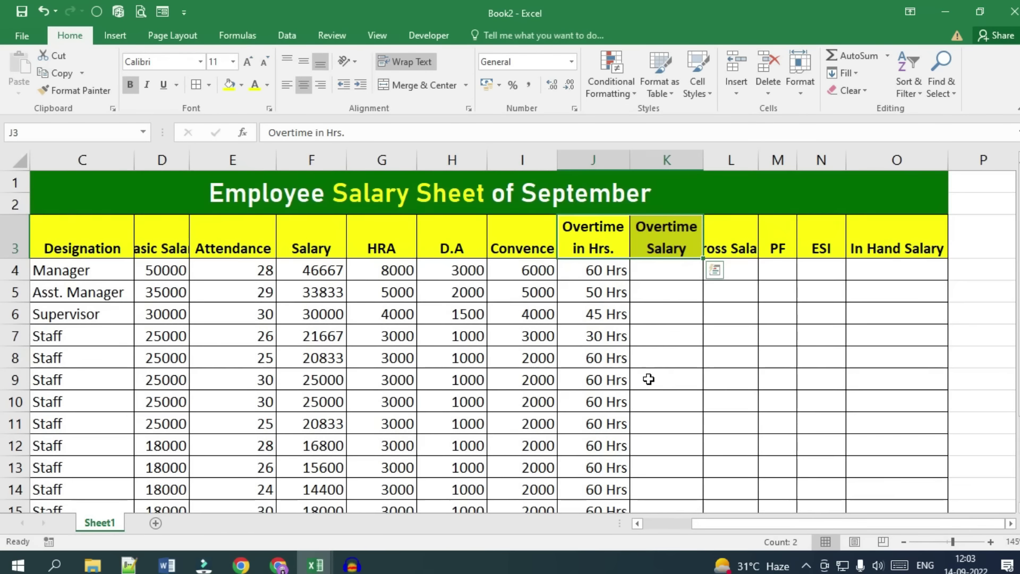
{"action": "left_click_drag", "start_coordinate": [728, 524], "coordinate": [680, 524]}
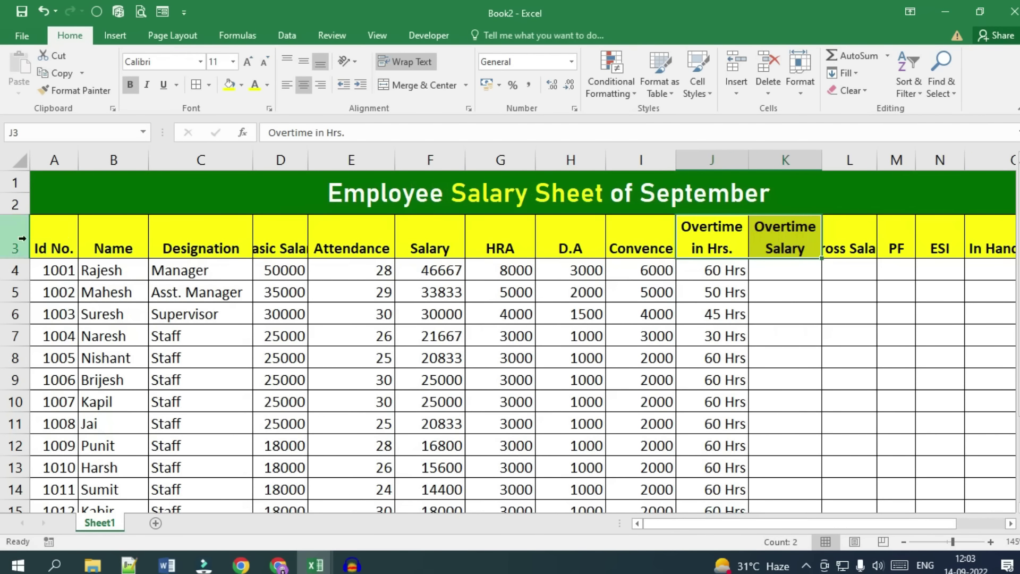
Wrap all row 3 headings across A3:O3 and top-align them
{"action": "left_click_drag", "start_coordinate": [60, 237], "coordinate": [1008, 228]}
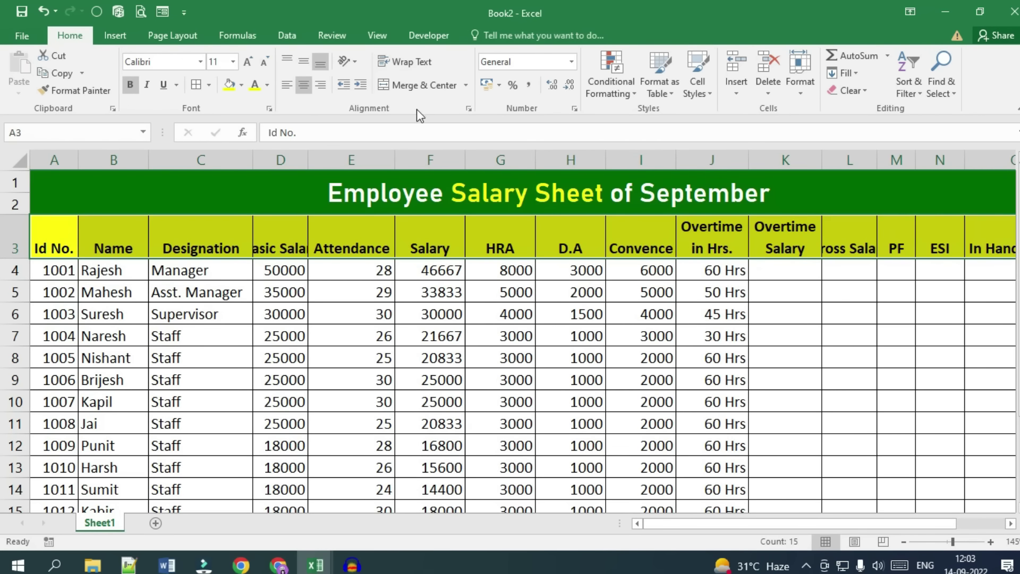
{"action": "left_click", "coordinate": [405, 62]}
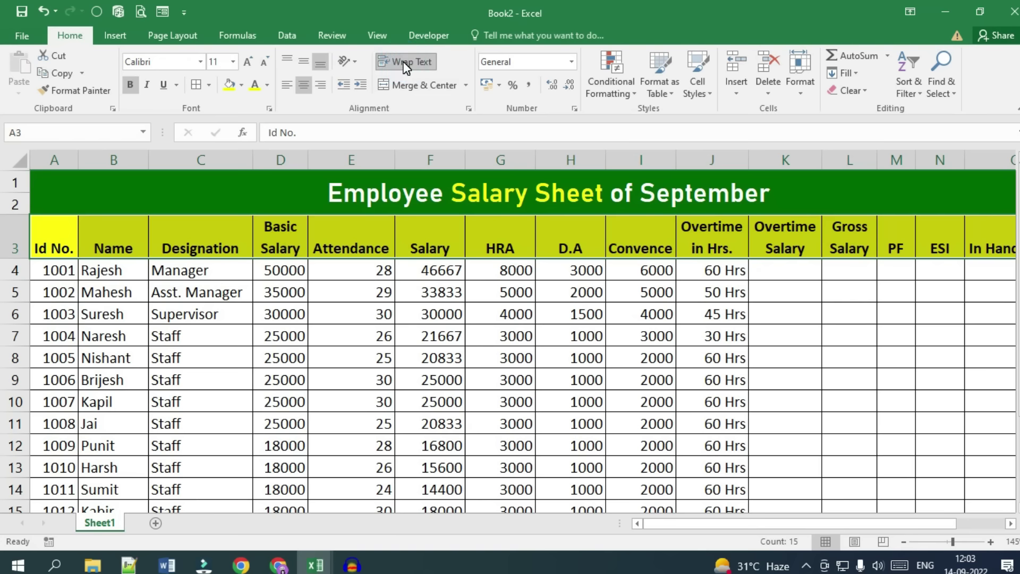
{"action": "left_click", "coordinate": [287, 63]}
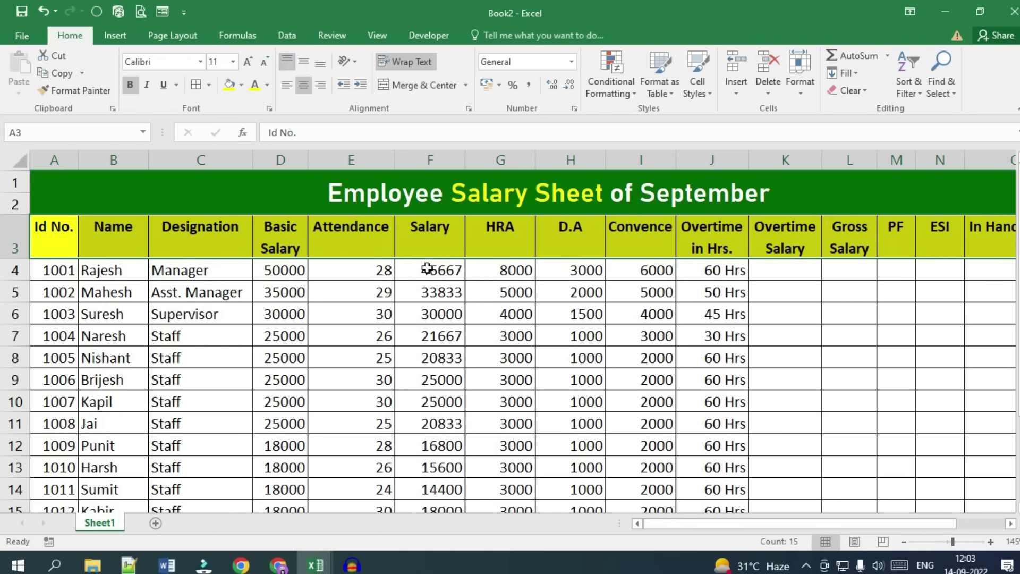
{"action": "scroll", "coordinate": [735, 400], "scroll_direction": "up", "scroll_amount": 5}
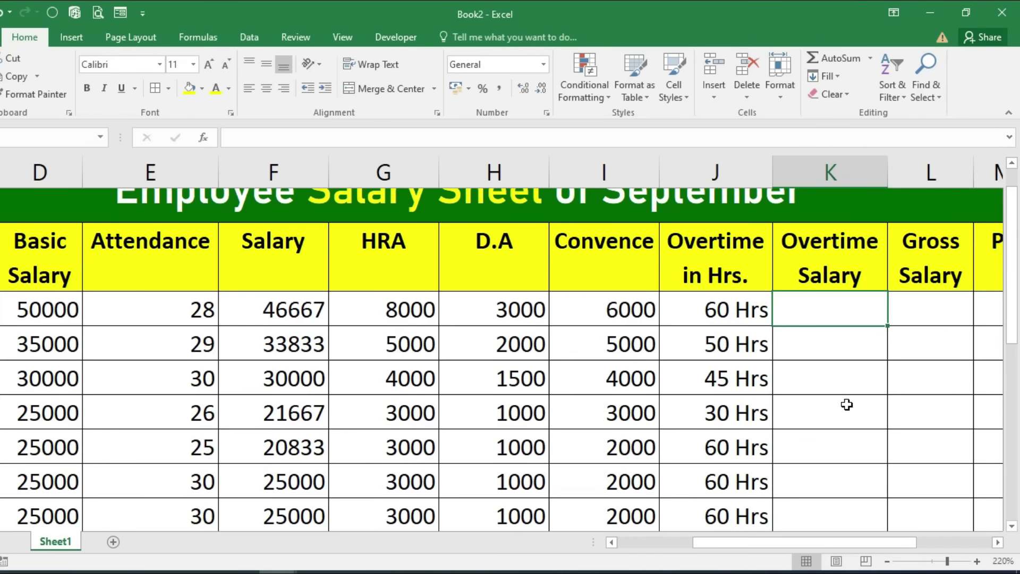
Enter the overtime salary formula =D4/30/8*J4 in K4
{"action": "type", "text": "="}
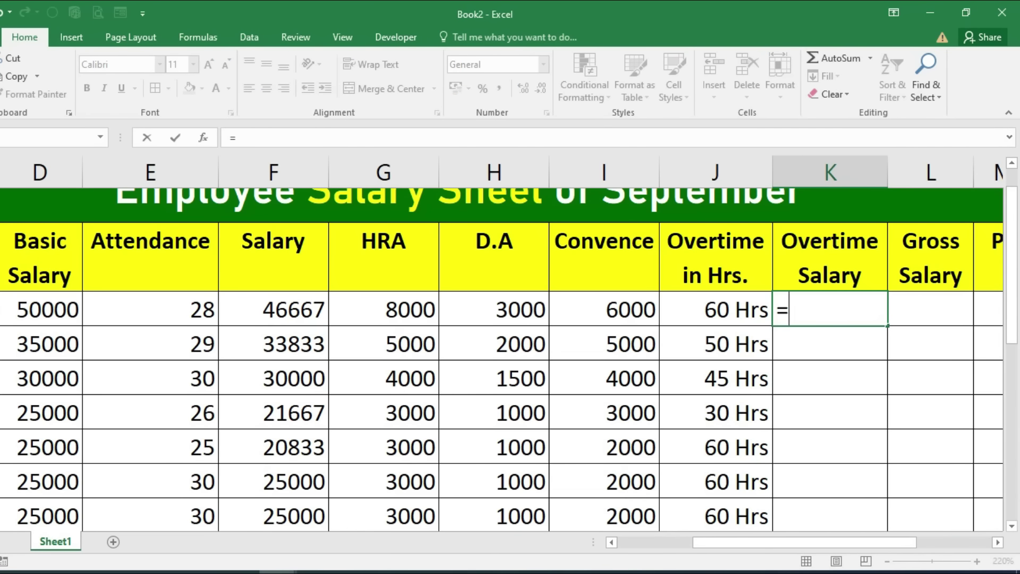
{"action": "left_click", "coordinate": [24, 309]}
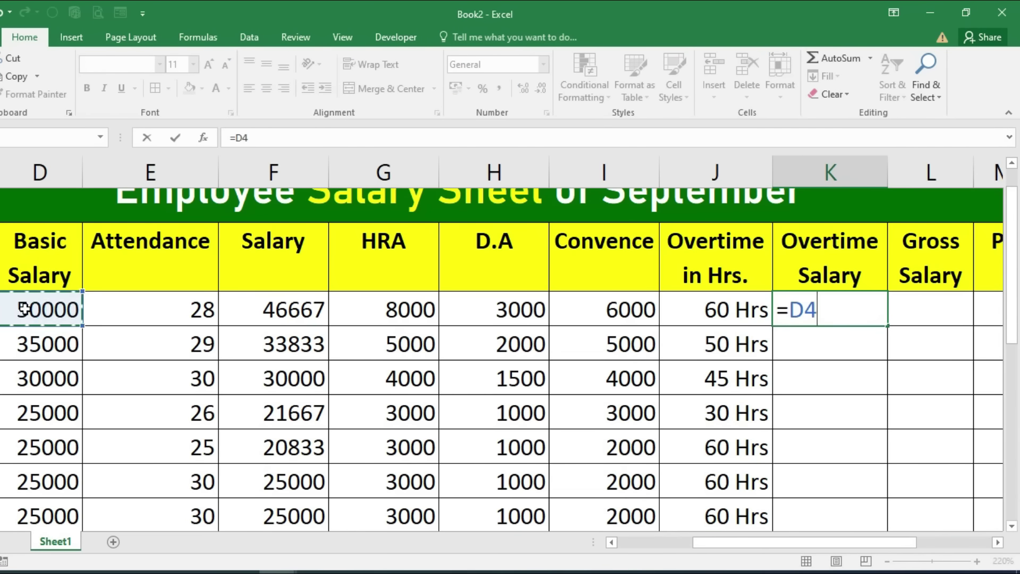
{"action": "type", "text": "/30"}
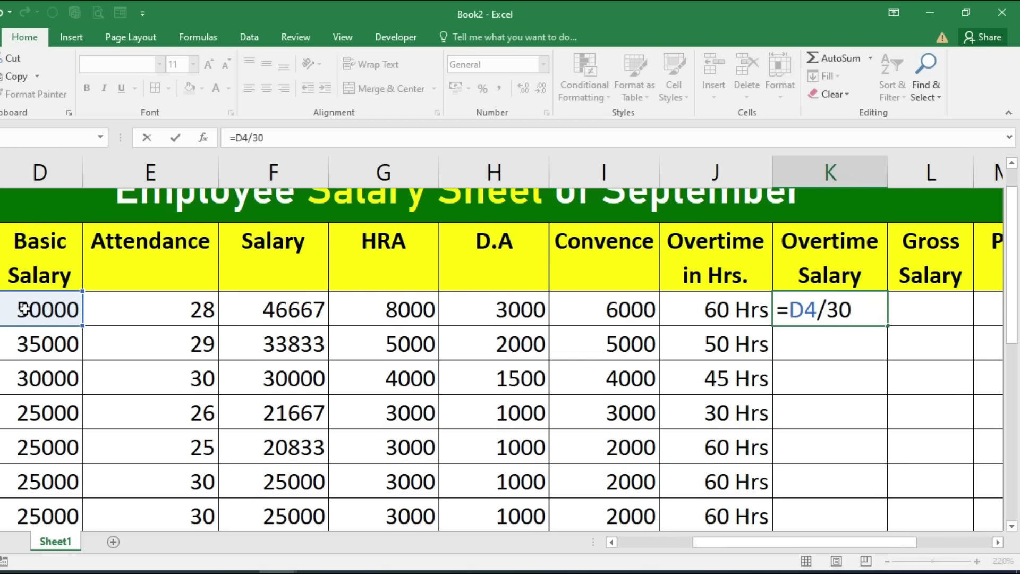
{"action": "type", "text": "/8"}
{"action": "type", "text": "*"}
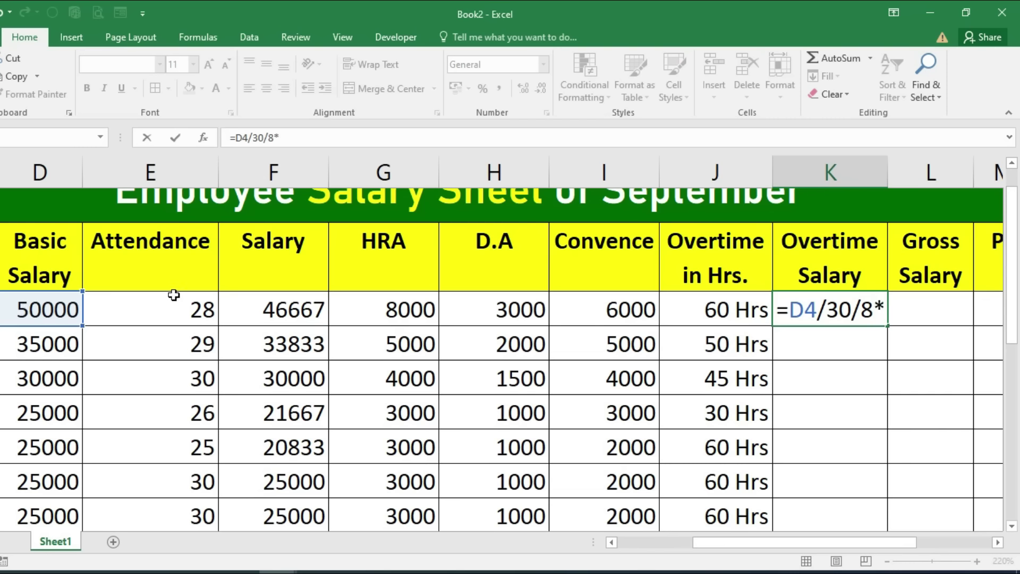
{"action": "left_click", "coordinate": [705, 314]}
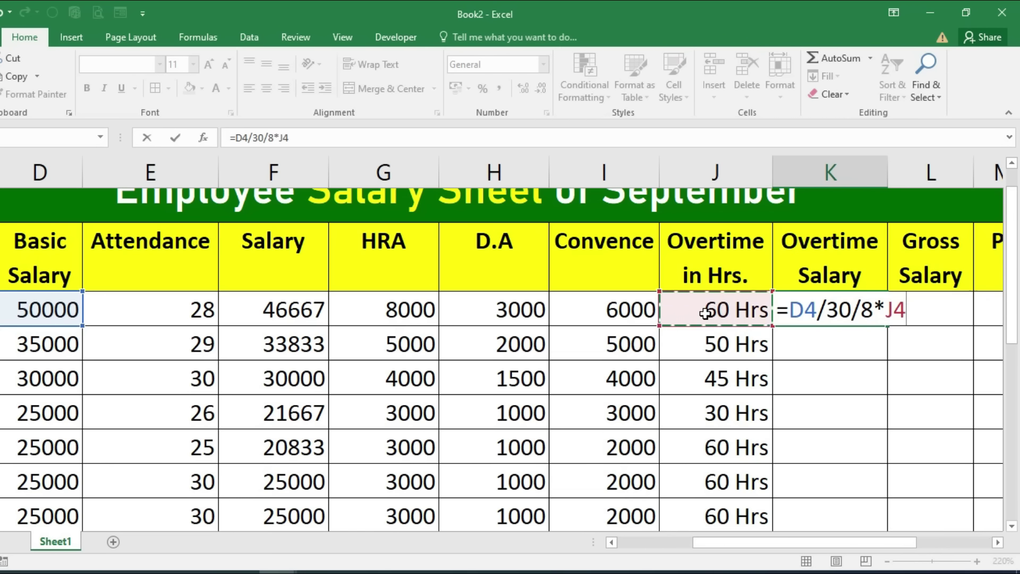
{"action": "key", "text": "Return"}
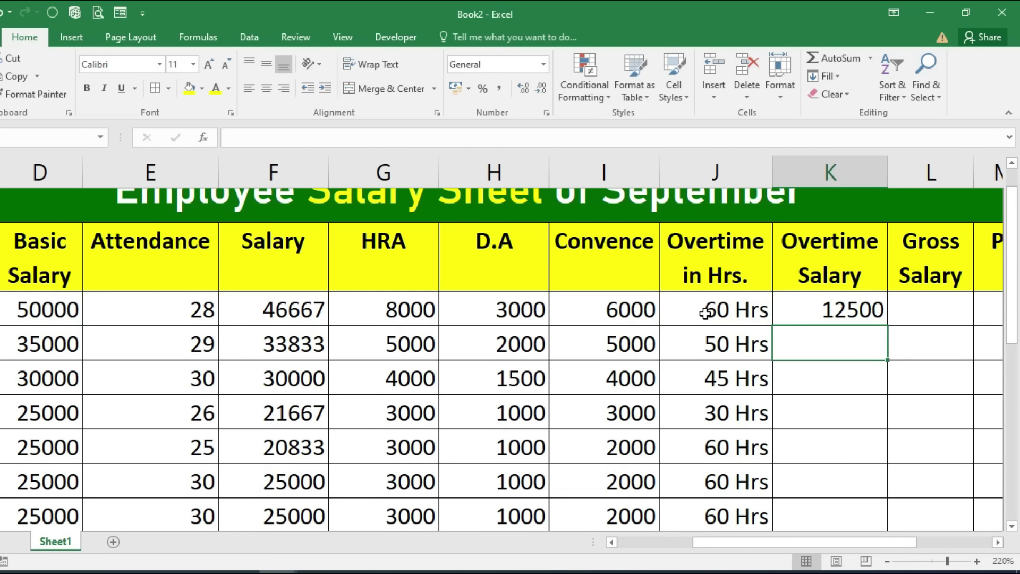
Enter =D5/30/8*J5 in K5 and remove its decimal places
{"action": "type", "text": "="}
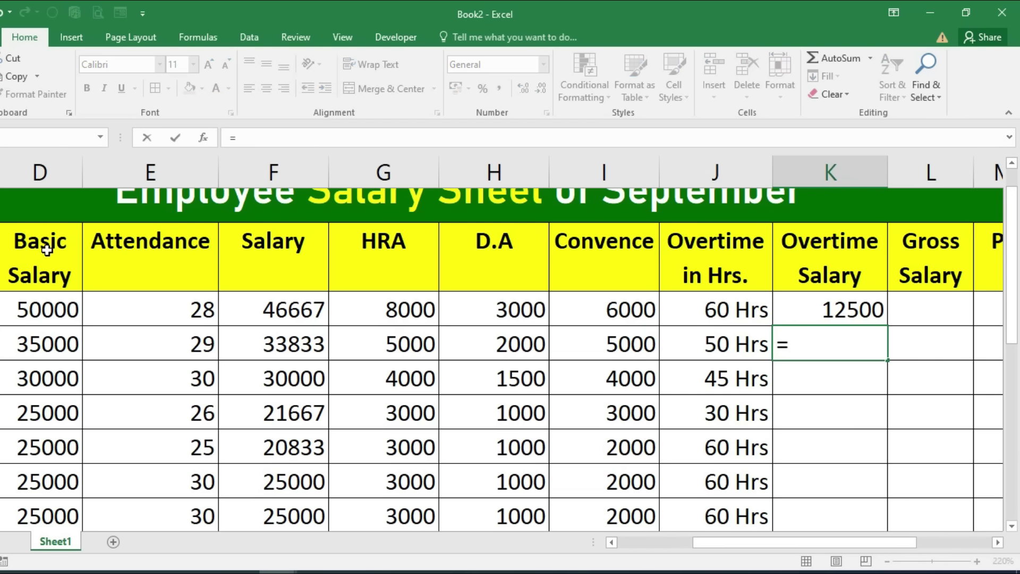
{"action": "left_click", "coordinate": [49, 343]}
{"action": "type", "text": "/30"}
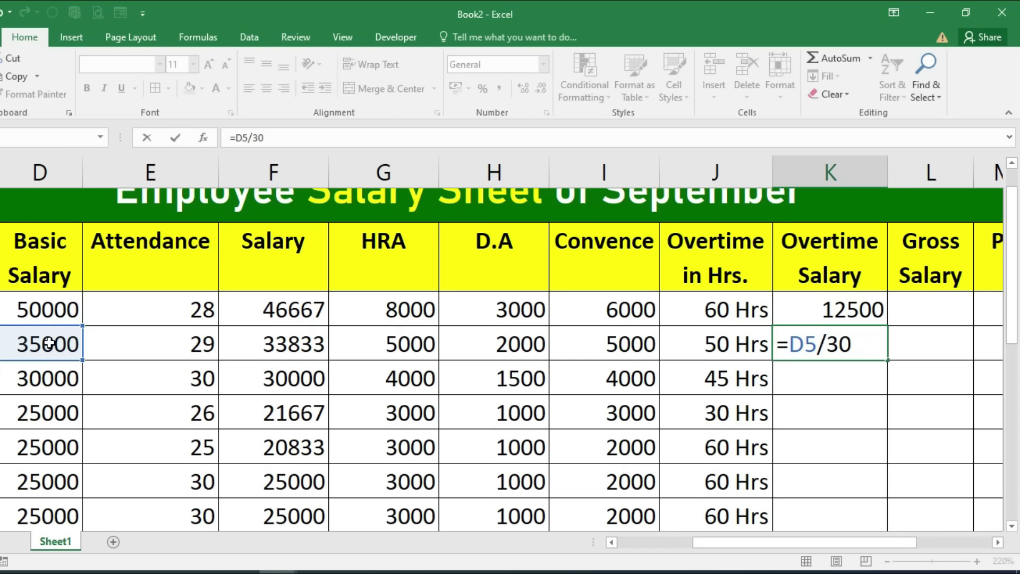
{"action": "type", "text": "/8"}
{"action": "type", "text": "*"}
{"action": "left_click", "coordinate": [682, 348]}
{"action": "key", "text": "Return"}
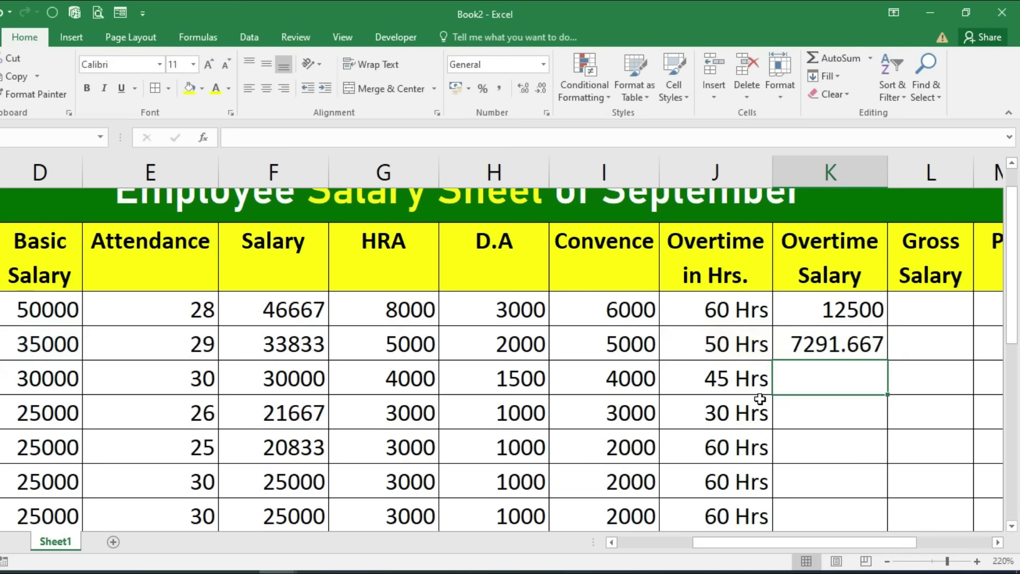
{"action": "left_click", "coordinate": [852, 345]}
{"action": "left_click", "coordinate": [542, 88]}
{"action": "left_click", "coordinate": [541, 88]}
{"action": "left_click", "coordinate": [542, 88]}
Fill the K4:K5 overtime salary formulas down column K to row 16
{"action": "left_click_drag", "start_coordinate": [844, 309], "coordinate": [844, 343]}
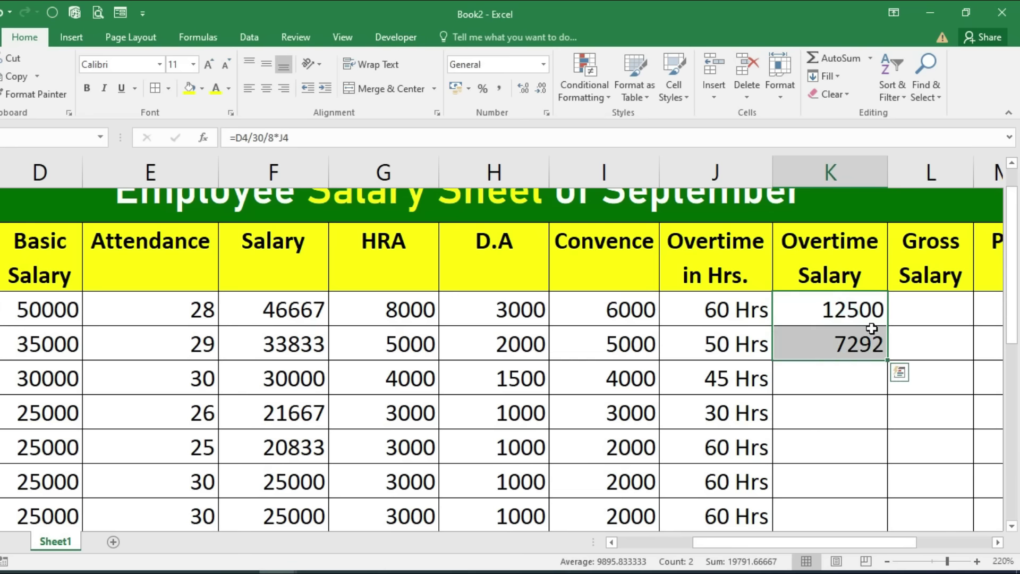
{"action": "left_click", "coordinate": [854, 380]}
{"action": "left_click", "coordinate": [851, 311]}
{"action": "left_click_drag", "start_coordinate": [853, 333], "coordinate": [888, 361]}
{"action": "double_click", "coordinate": [888, 361]}
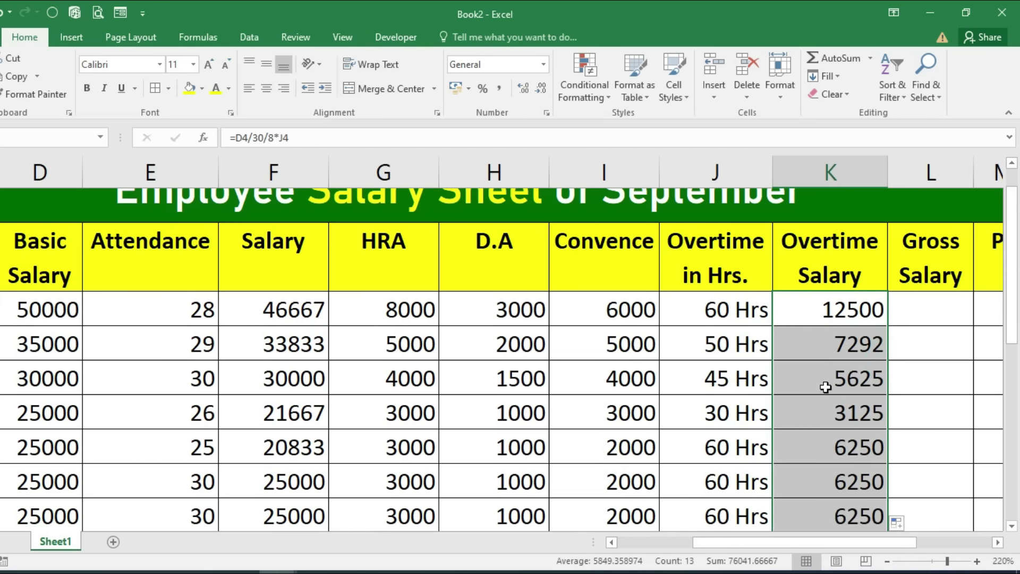
{"action": "scroll", "coordinate": [824, 383], "scroll_direction": "down", "scroll_amount": 2}
{"action": "scroll", "coordinate": [825, 387], "scroll_direction": "up", "scroll_amount": 2}
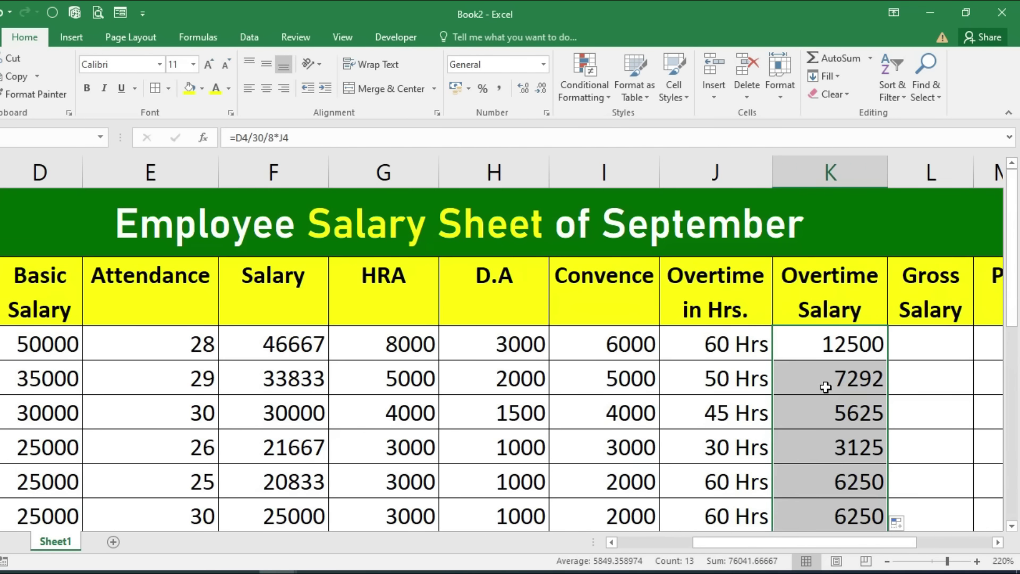
{"action": "scroll", "coordinate": [825, 379], "scroll_direction": "right", "scroll_amount": 2}
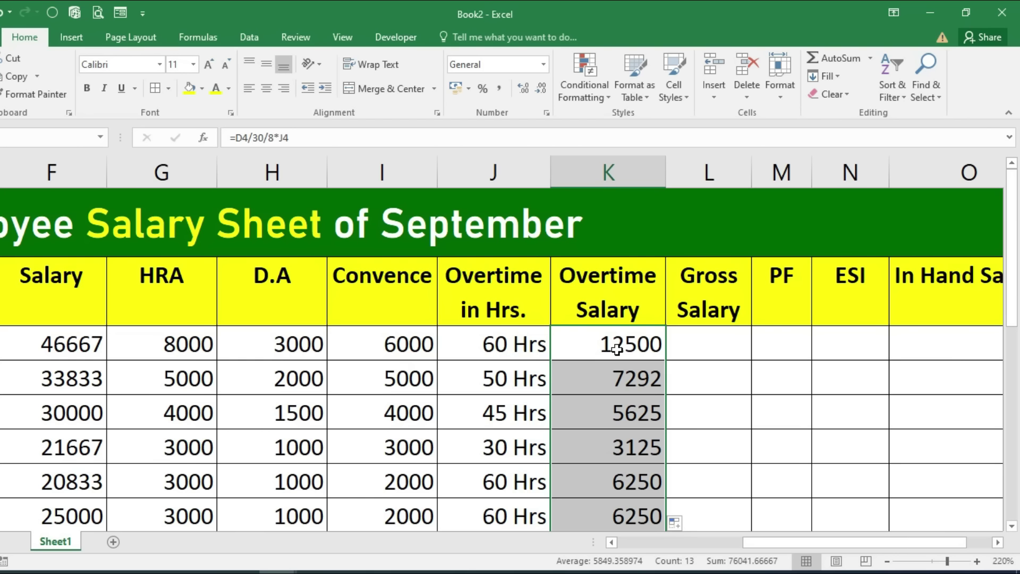
{"action": "left_click_drag", "start_coordinate": [764, 544], "coordinate": [693, 562]}
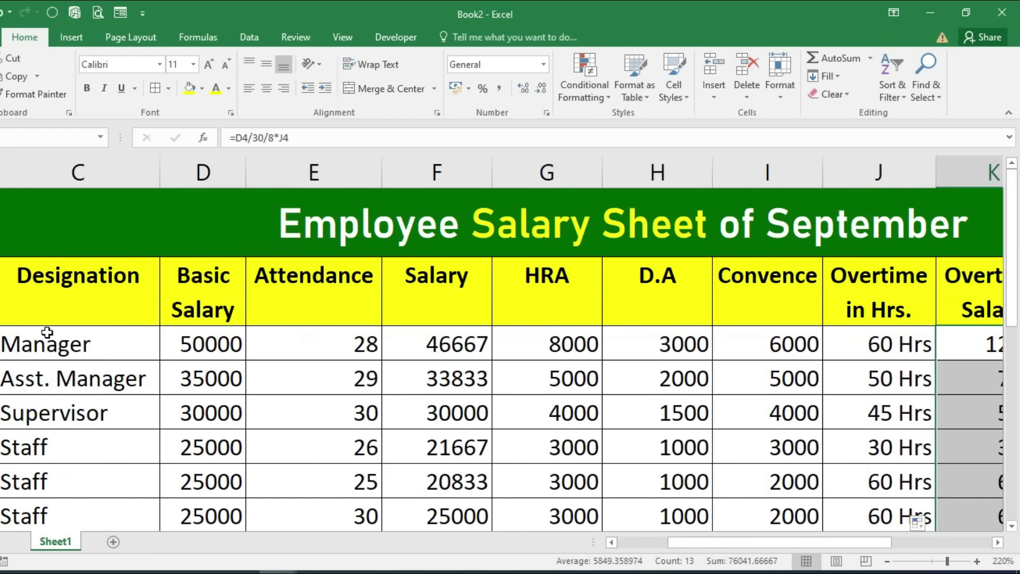
{"action": "left_click", "coordinate": [181, 343]}
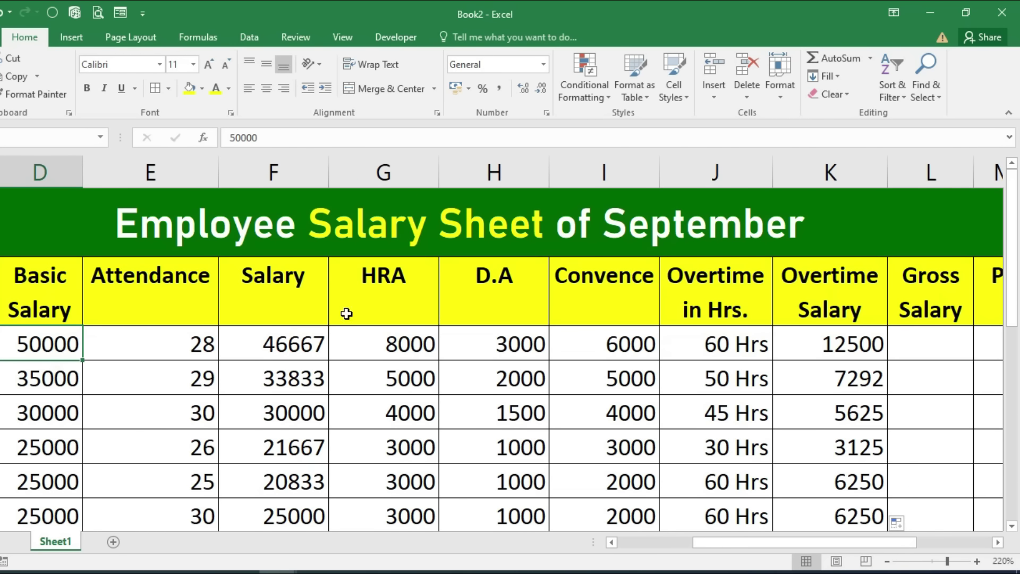
{"action": "left_click", "coordinate": [408, 349]}
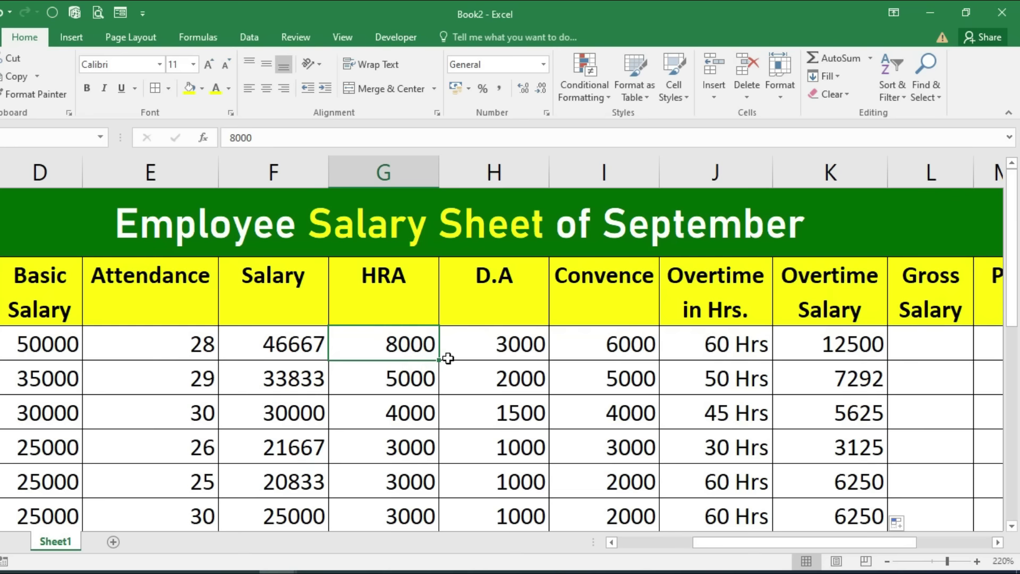
{"action": "left_click", "coordinate": [478, 347]}
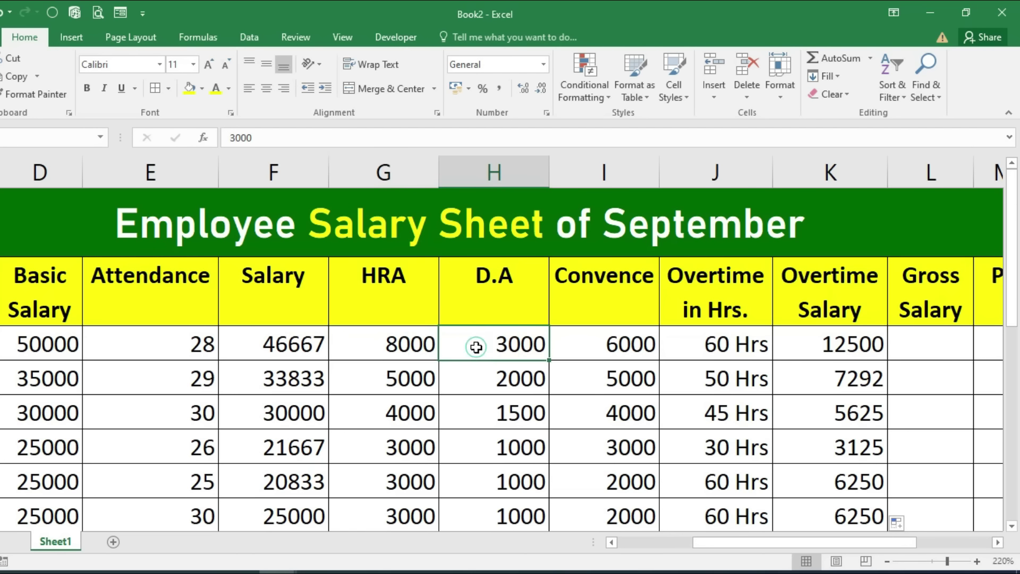
{"action": "left_click", "coordinate": [590, 347]}
{"action": "left_click", "coordinate": [844, 349]}
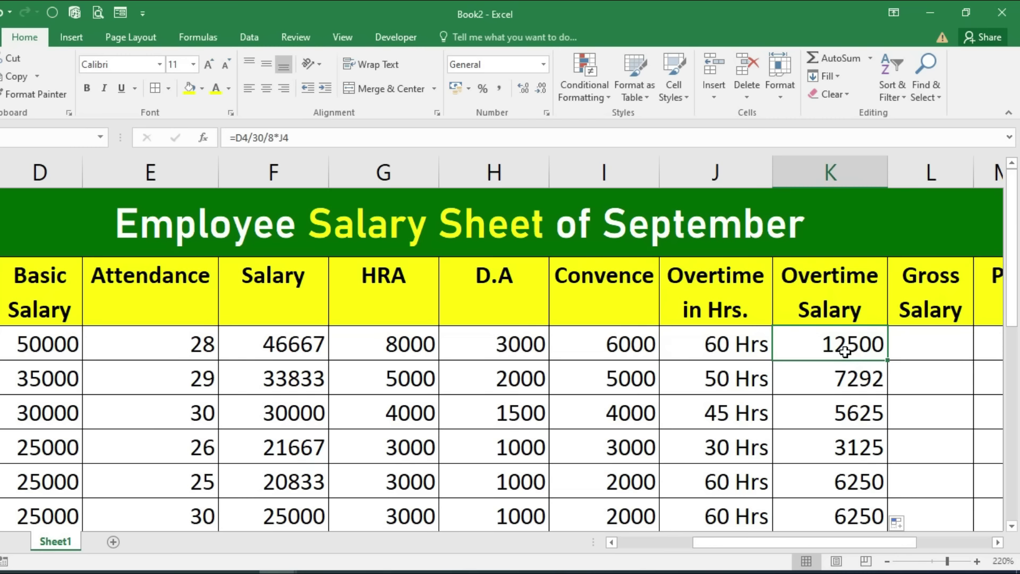
{"action": "left_click", "coordinate": [22, 346]}
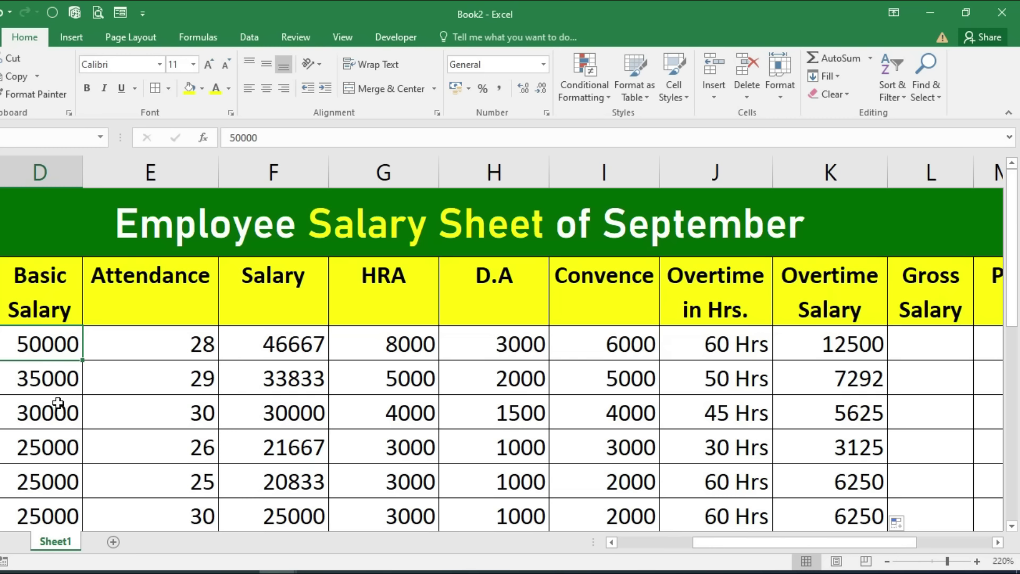
Enter the Gross Salary formula =F4+G4+H4+I4+K4 in L4
{"action": "left_click", "coordinate": [931, 346]}
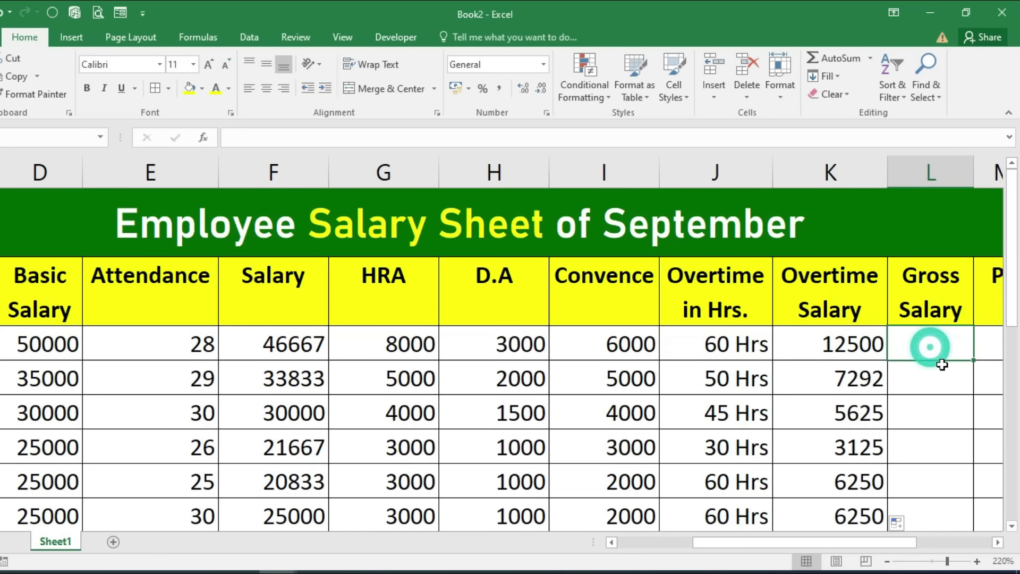
{"action": "type", "text": "="}
{"action": "left_click", "coordinate": [311, 344]}
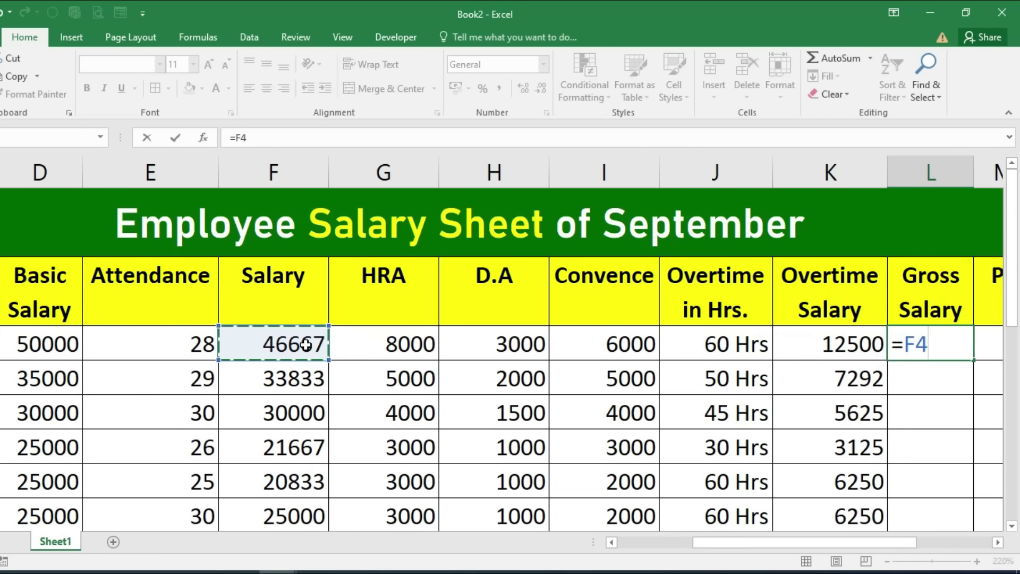
{"action": "type", "text": "+"}
{"action": "left_click", "coordinate": [381, 338]}
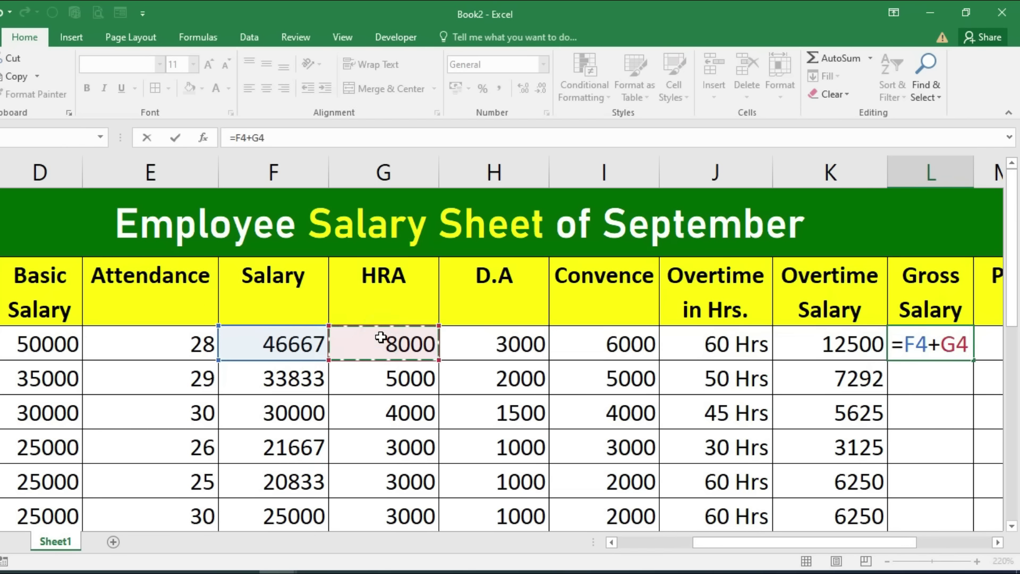
{"action": "type", "text": "+"}
{"action": "left_click", "coordinate": [460, 342]}
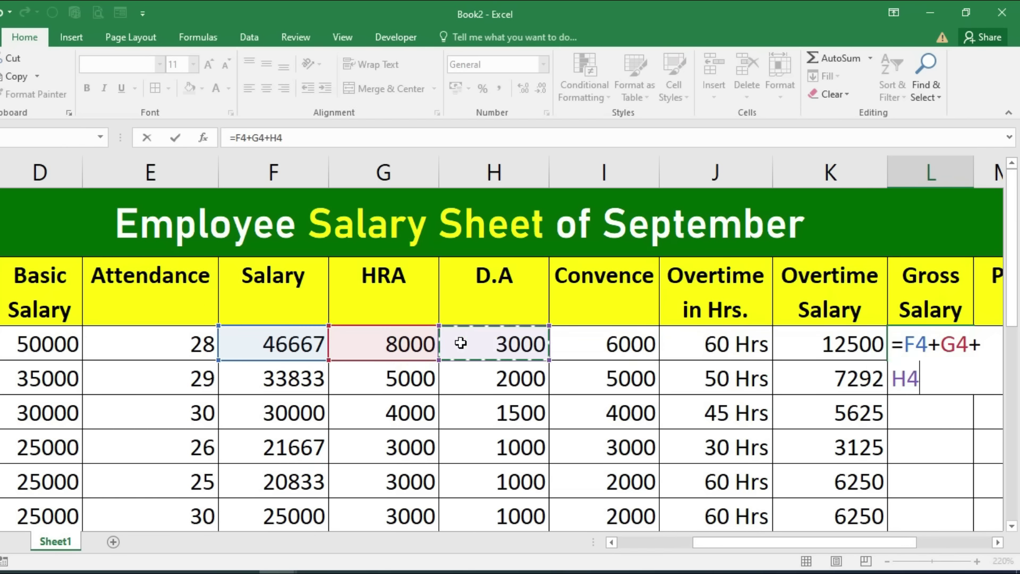
{"action": "type", "text": "+"}
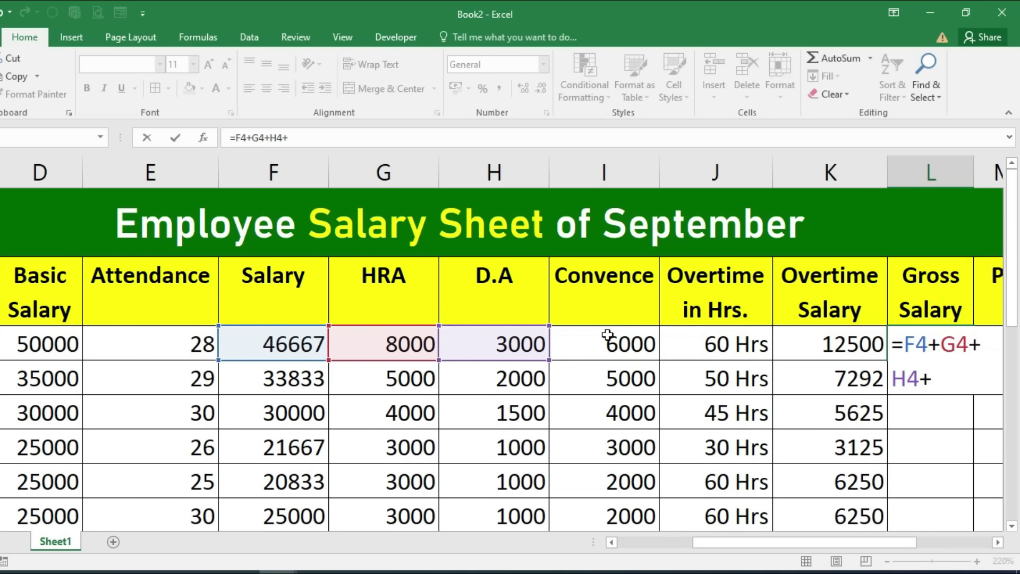
{"action": "left_click", "coordinate": [615, 340]}
{"action": "type", "text": "+"}
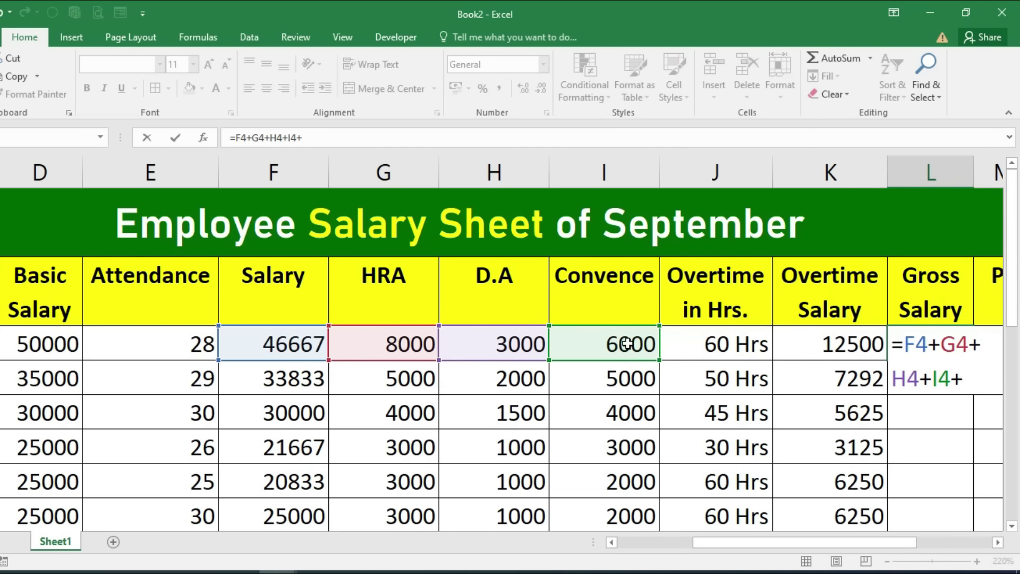
{"action": "left_click", "coordinate": [820, 346]}
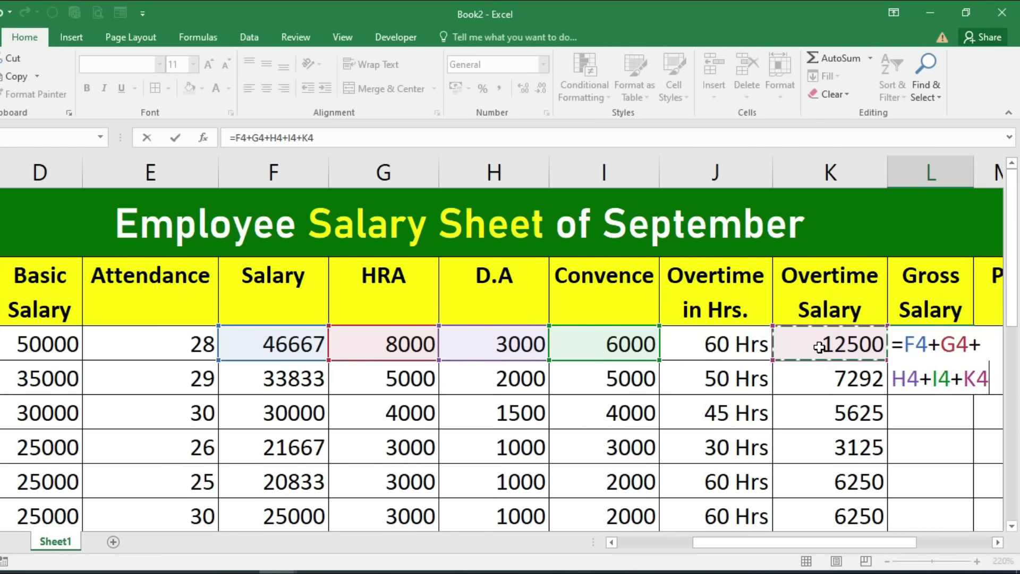
{"action": "key", "text": "Return"}
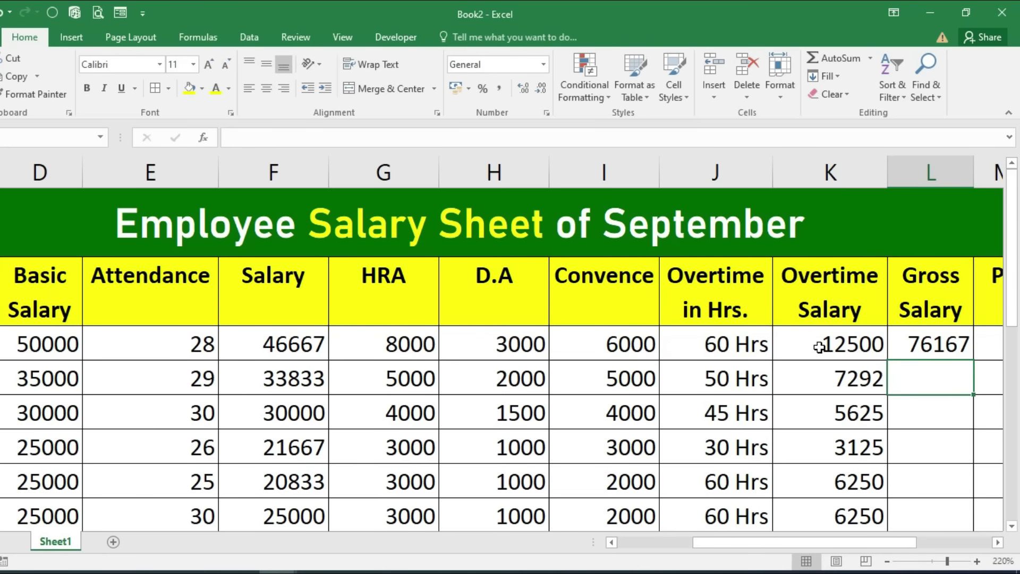
Fill the L4 formula down the Gross Salary column, giving 76167, 53125, 45125 and so on
{"action": "left_click_drag", "start_coordinate": [870, 542], "coordinate": [905, 547]}
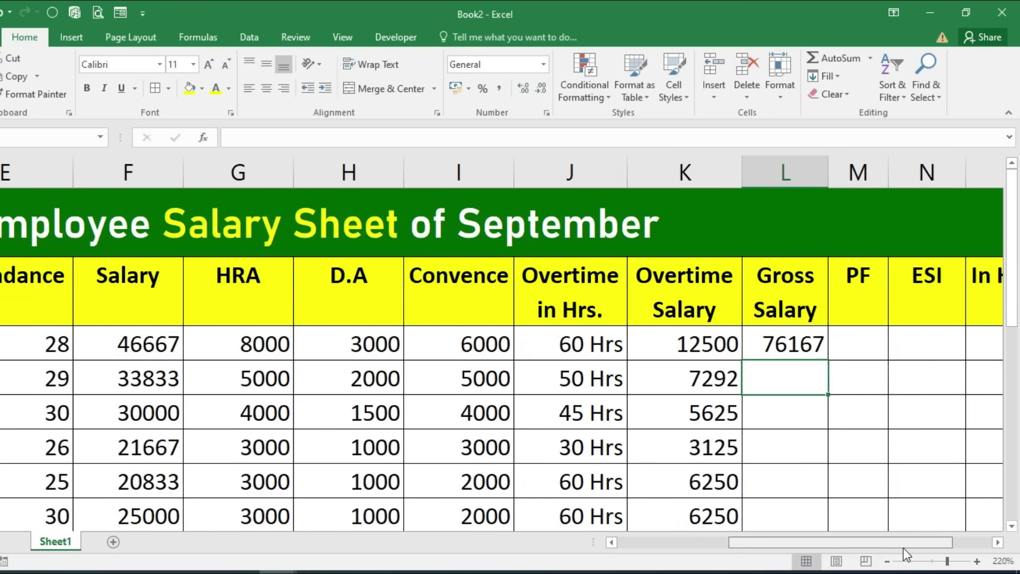
{"action": "scroll", "coordinate": [903, 547], "scroll_direction": "right", "scroll_amount": 2}
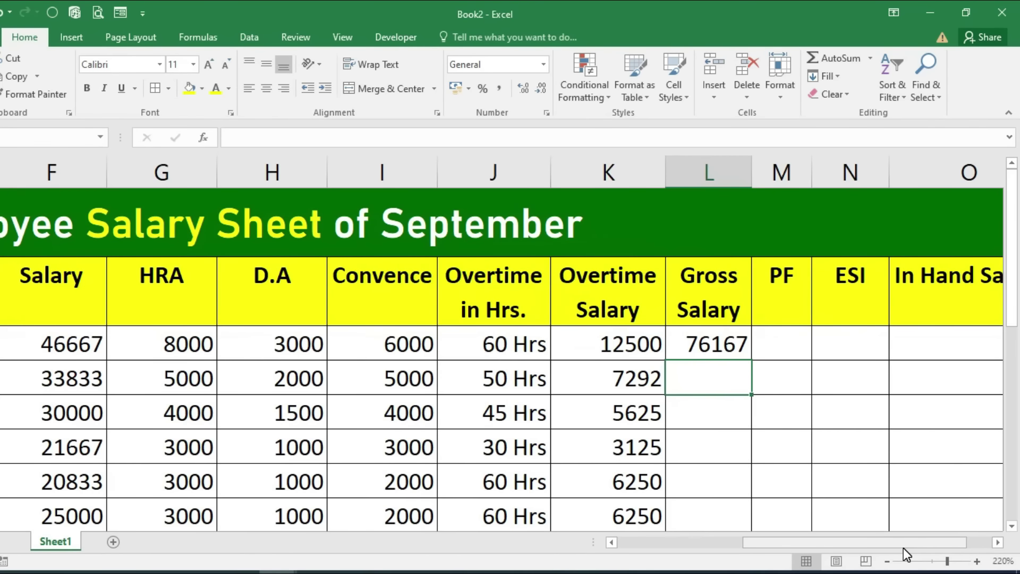
{"action": "scroll", "coordinate": [837, 549], "scroll_direction": "left", "scroll_amount": 3}
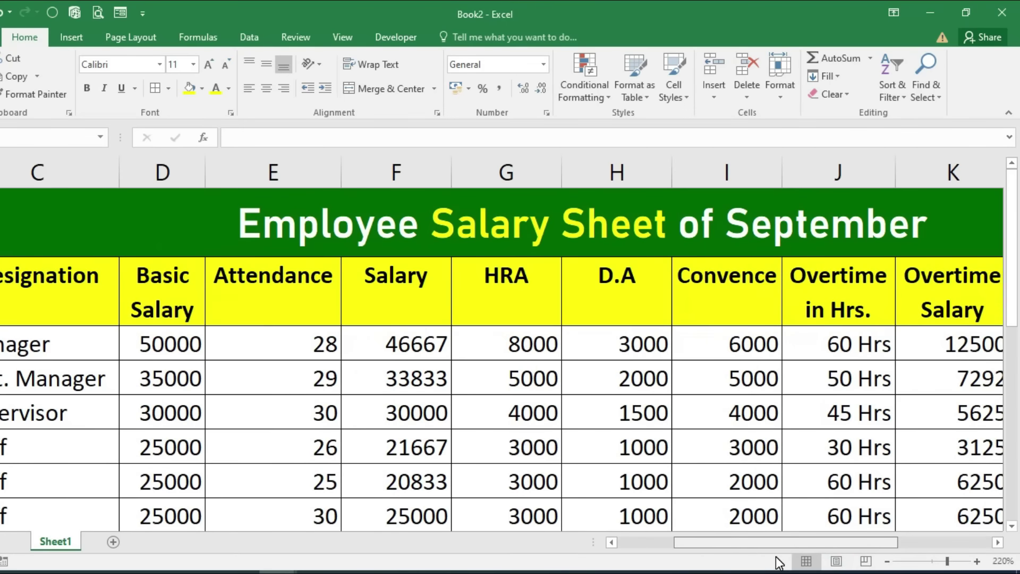
{"action": "scroll", "coordinate": [802, 557], "scroll_direction": "right", "scroll_amount": 2}
{"action": "scroll", "coordinate": [802, 557], "scroll_direction": "right", "scroll_amount": 1}
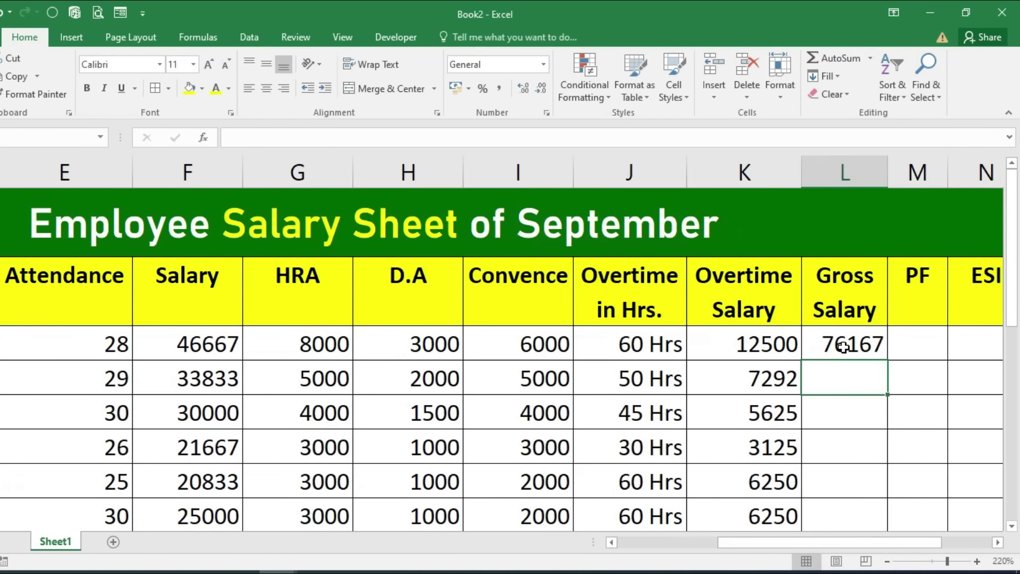
{"action": "left_click", "coordinate": [842, 344]}
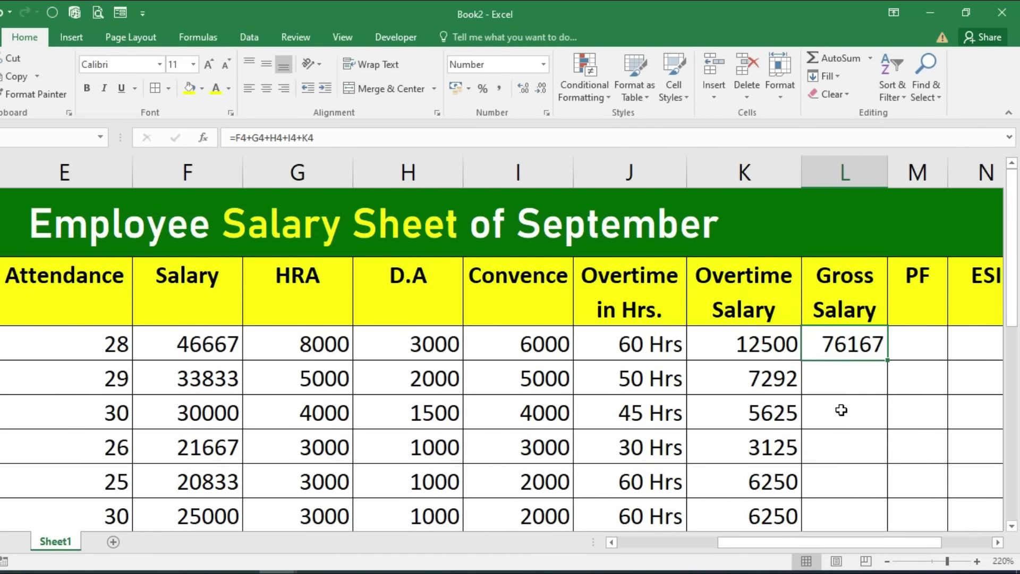
{"action": "left_click", "coordinate": [860, 287]}
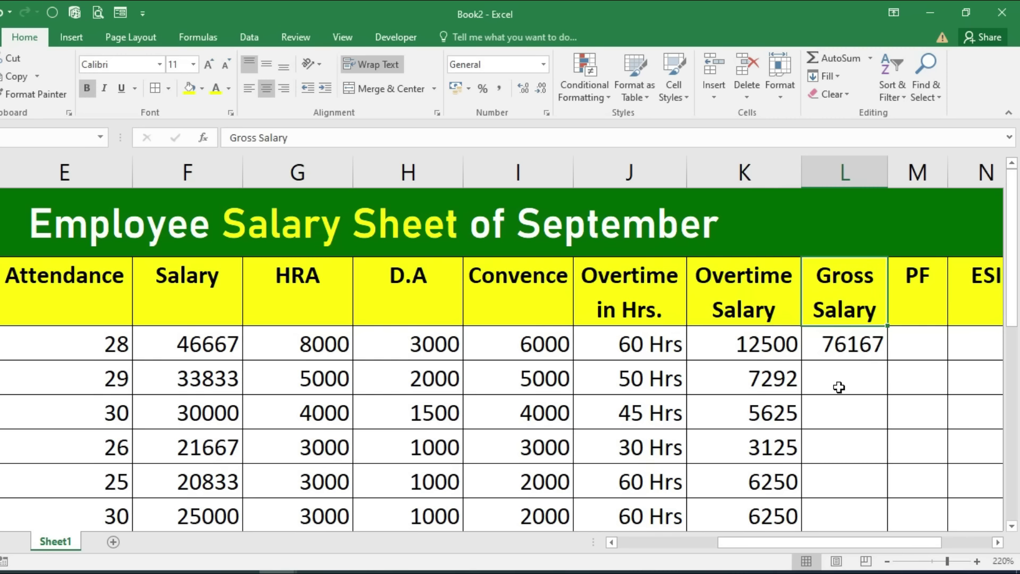
{"action": "key", "text": "Down"}
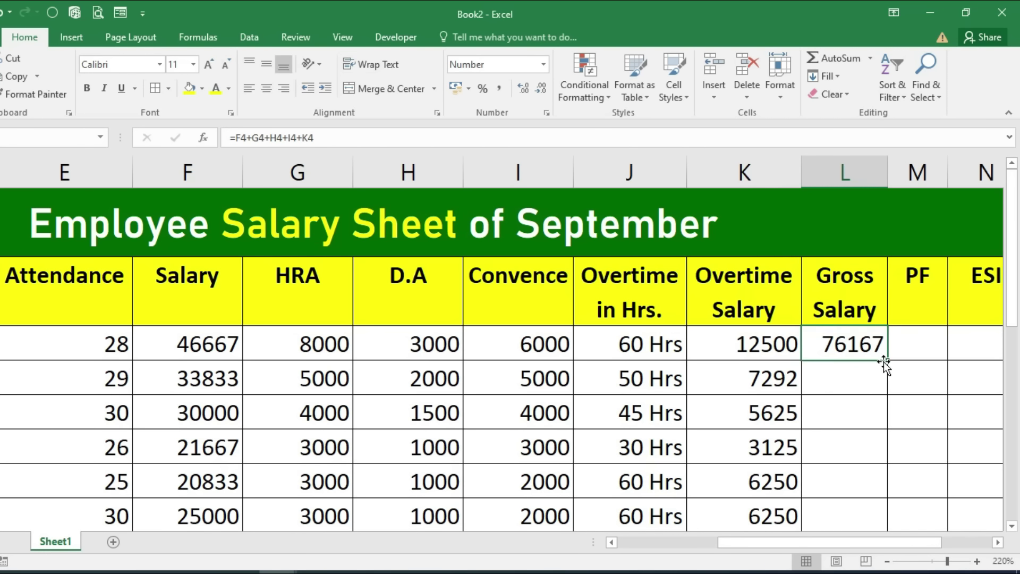
{"action": "double_click", "coordinate": [888, 362]}
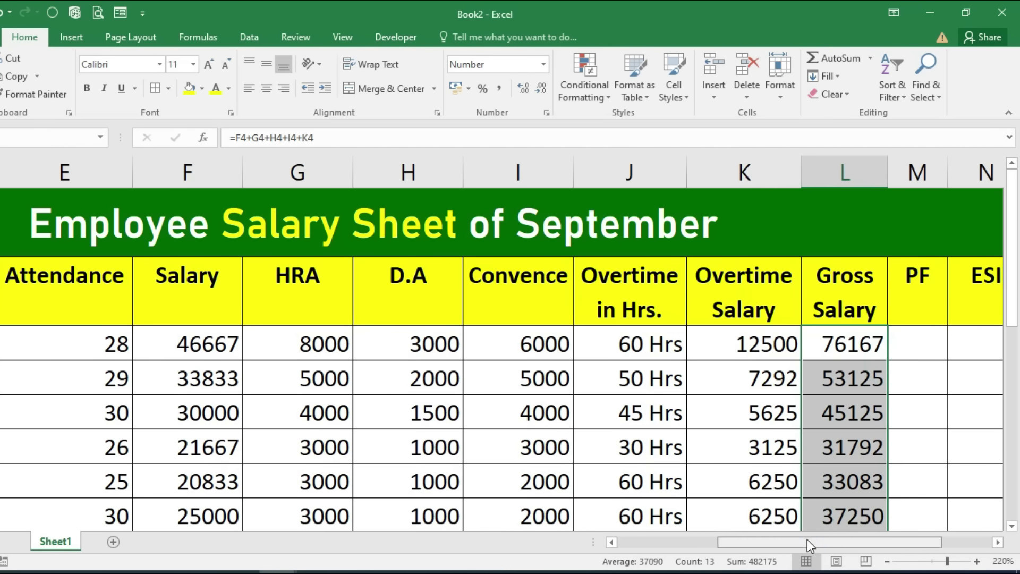
{"action": "left_click_drag", "start_coordinate": [807, 540], "coordinate": [857, 555]}
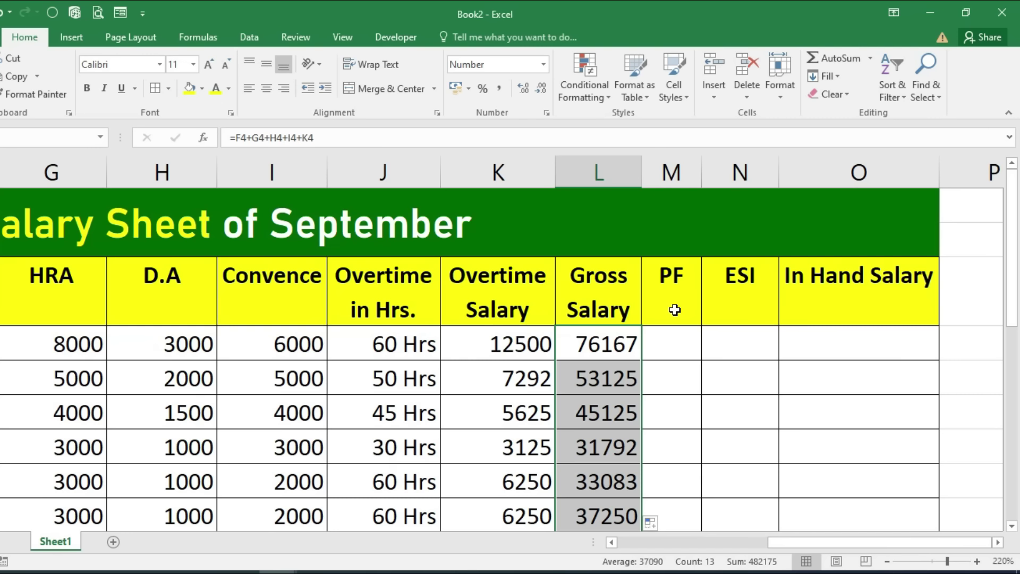
Enter =F4*12/100 in M4 so the Manager's PF shows 5600
{"action": "left_click", "coordinate": [675, 349]}
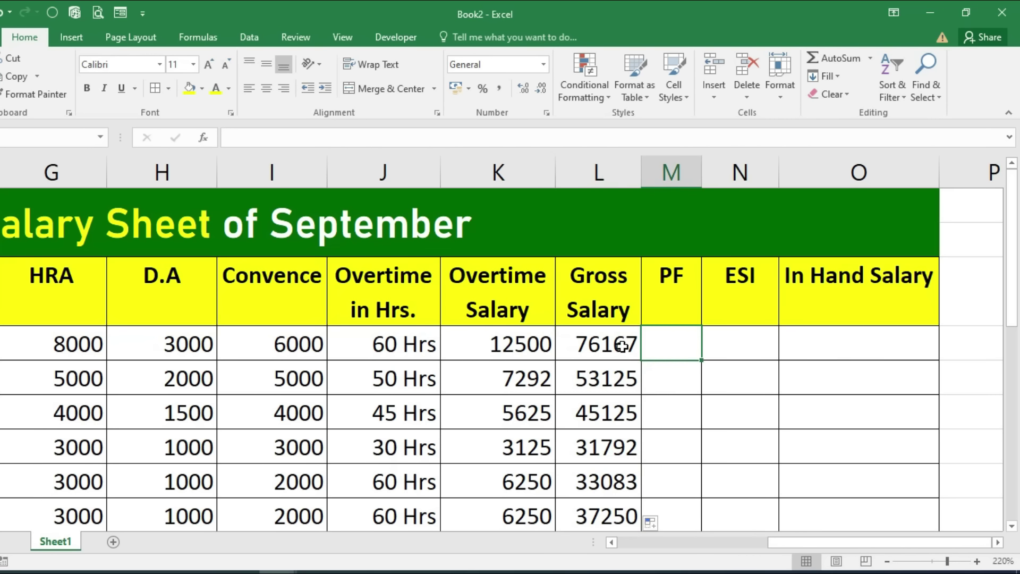
{"action": "mouse_move", "coordinate": [802, 543]}
{"action": "left_mouse_down"}
{"action": "mouse_move", "coordinate": [729, 548]}
{"action": "mouse_move", "coordinate": [794, 546]}
{"action": "left_mouse_up"}
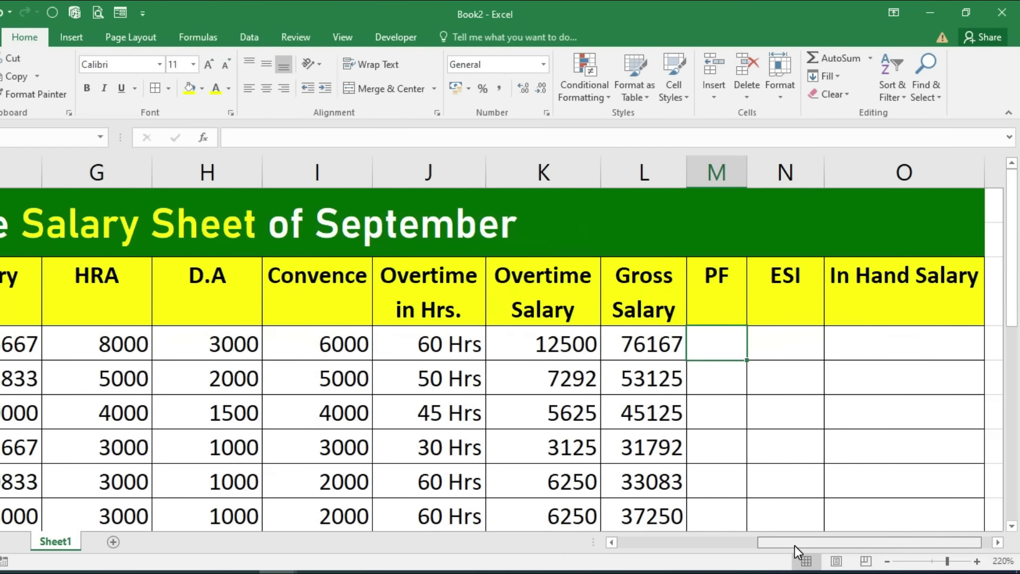
{"action": "type", "text": "="}
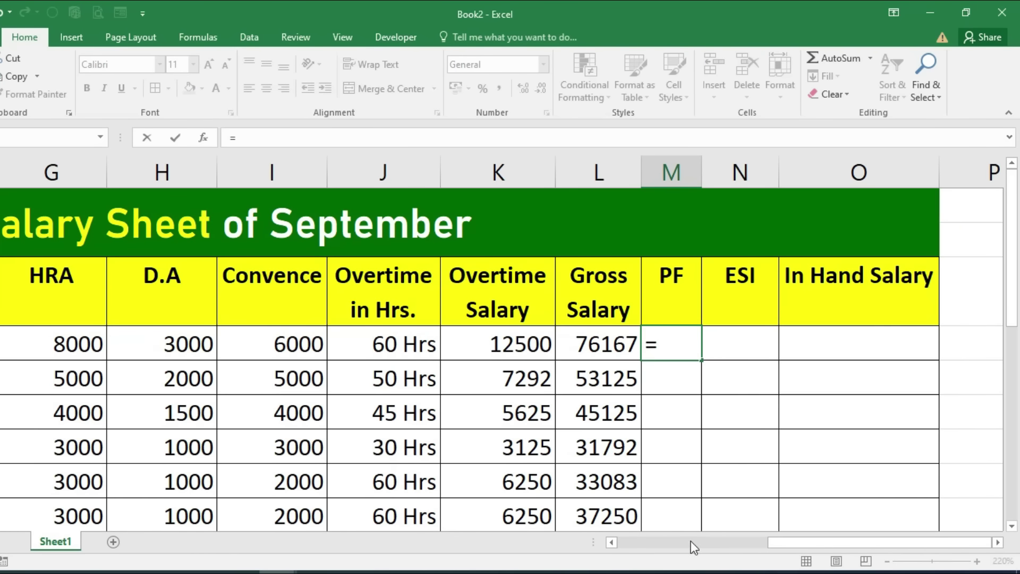
{"action": "left_click_drag", "start_coordinate": [775, 541], "coordinate": [717, 551]}
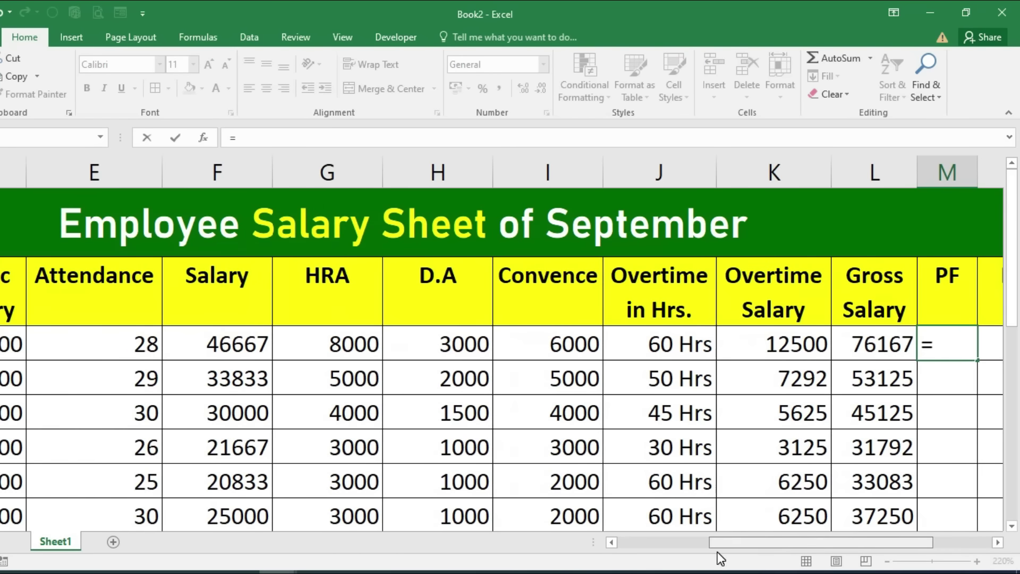
{"action": "left_click", "coordinate": [228, 342]}
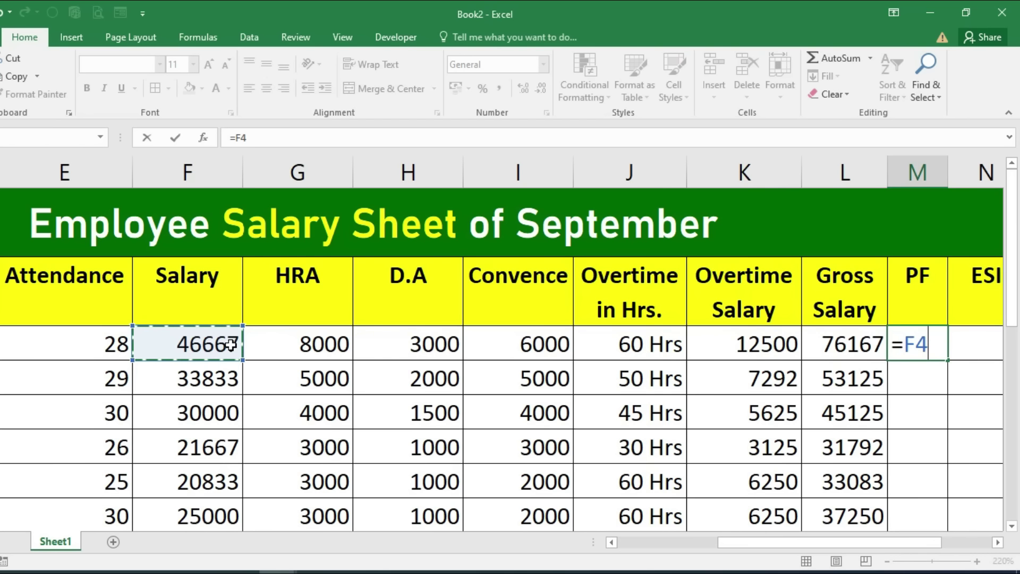
{"action": "type", "text": "*12"}
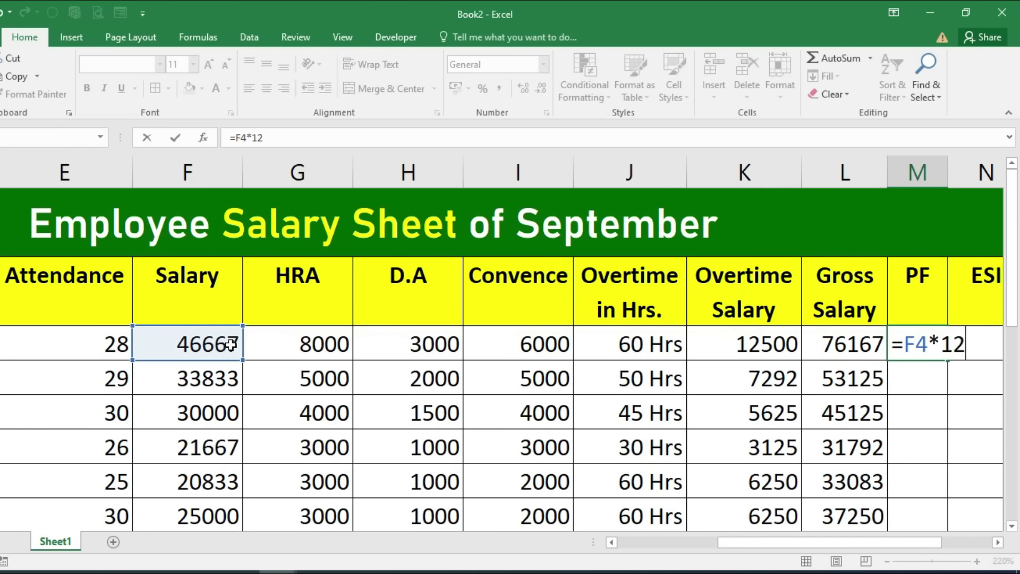
{"action": "type", "text": "/100"}
{"action": "left_click_drag", "start_coordinate": [878, 543], "coordinate": [907, 549]}
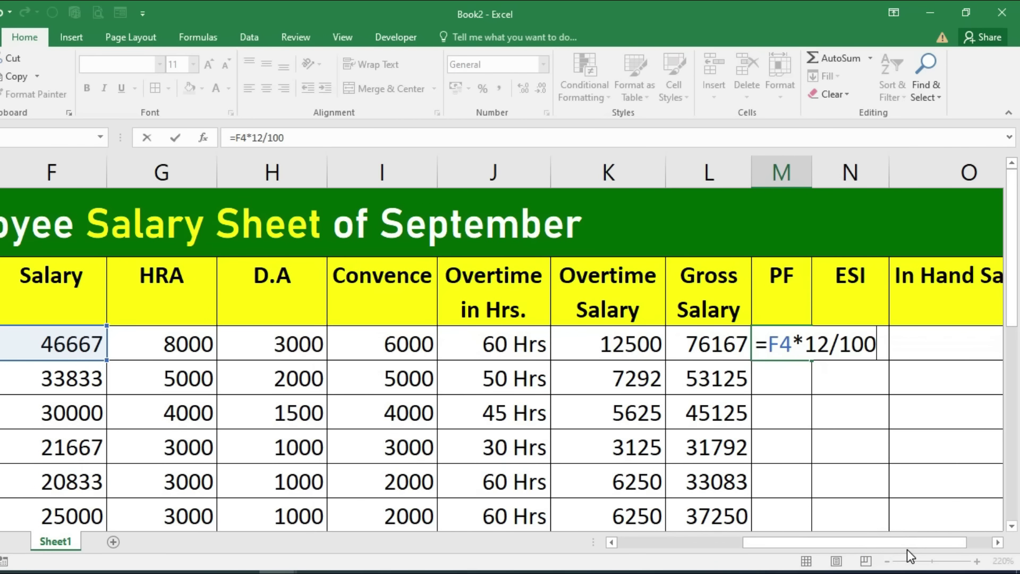
{"action": "key", "text": "Return"}
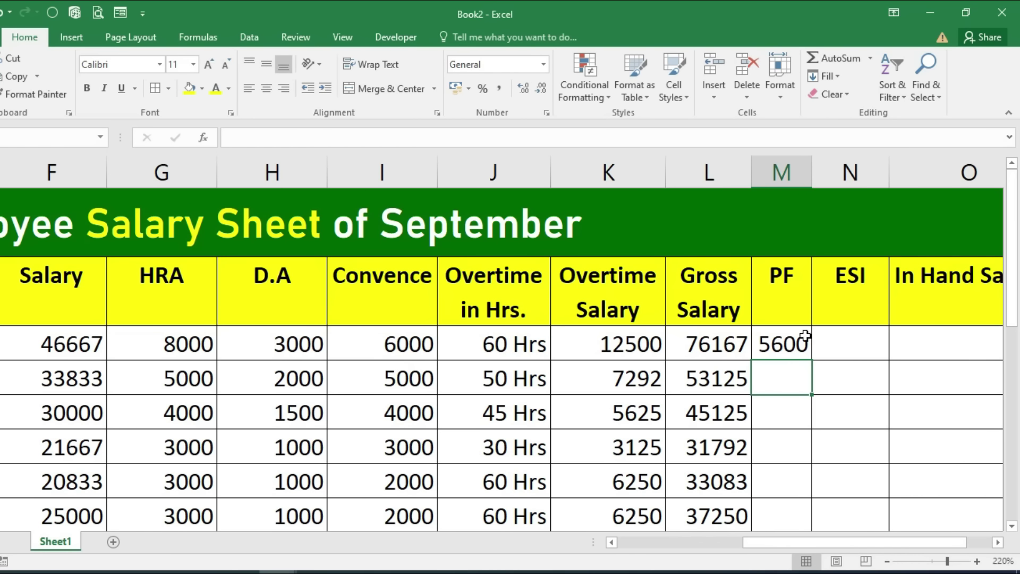
Enter the ESI formula =F4*0.75/100 in N4
{"action": "left_click", "coordinate": [836, 333]}
{"action": "type", "text": "="}
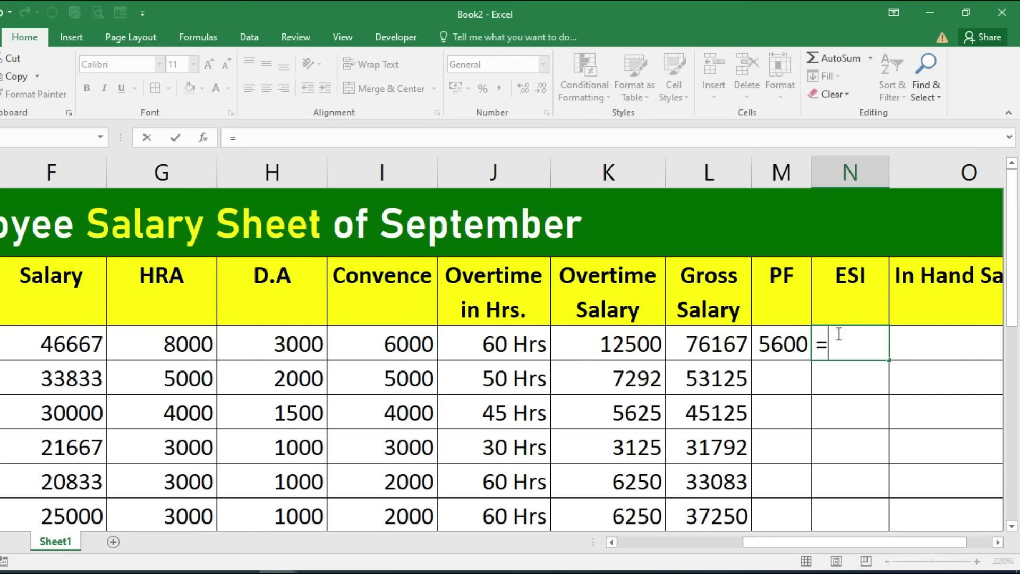
{"action": "left_click", "coordinate": [63, 335]}
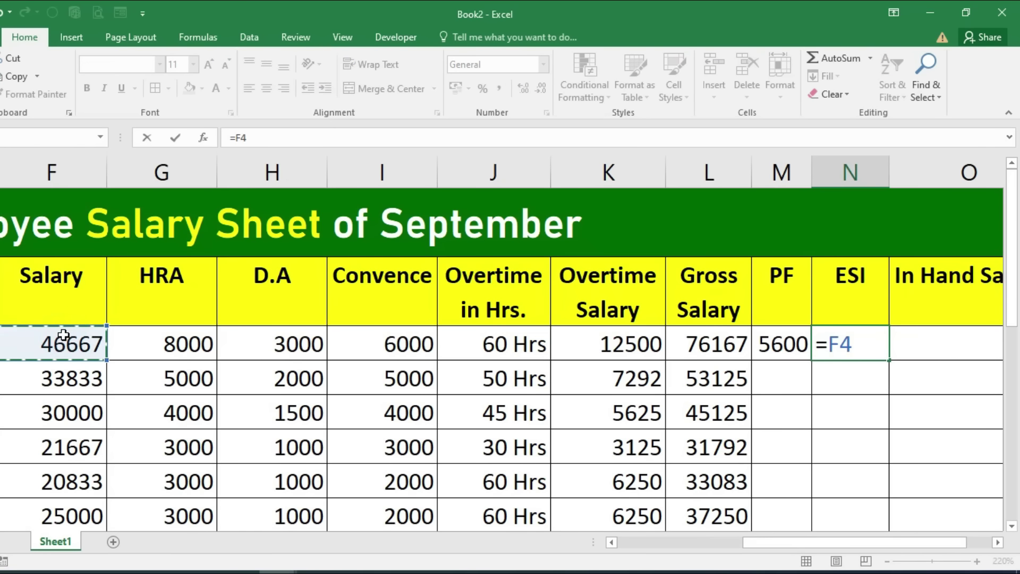
{"action": "type", "text": "*0.75/100"}
{"action": "key", "text": "Return"}
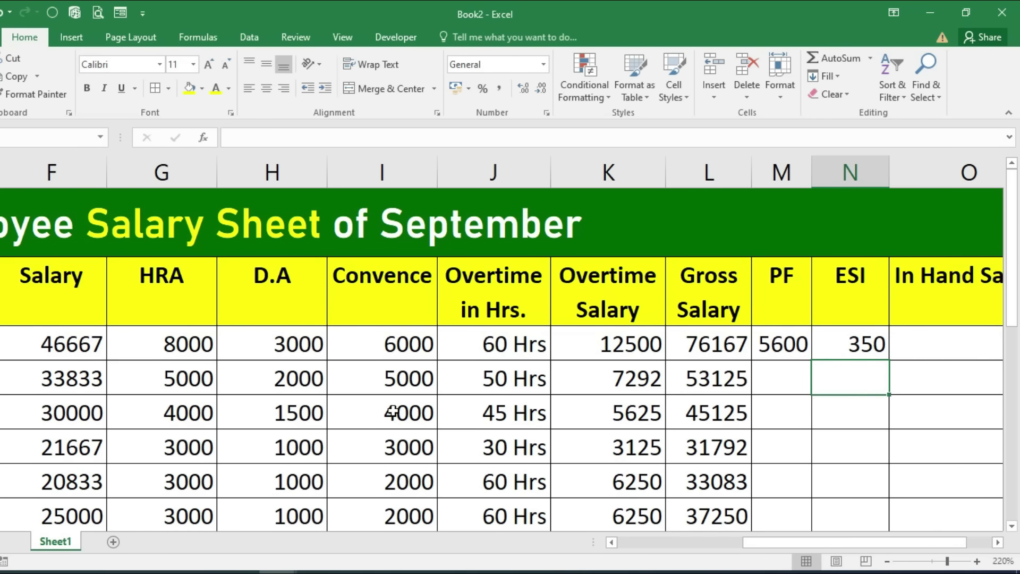
Fill PF and ESI down for all employees and show ESI as whole numbers
{"action": "left_click", "coordinate": [787, 348]}
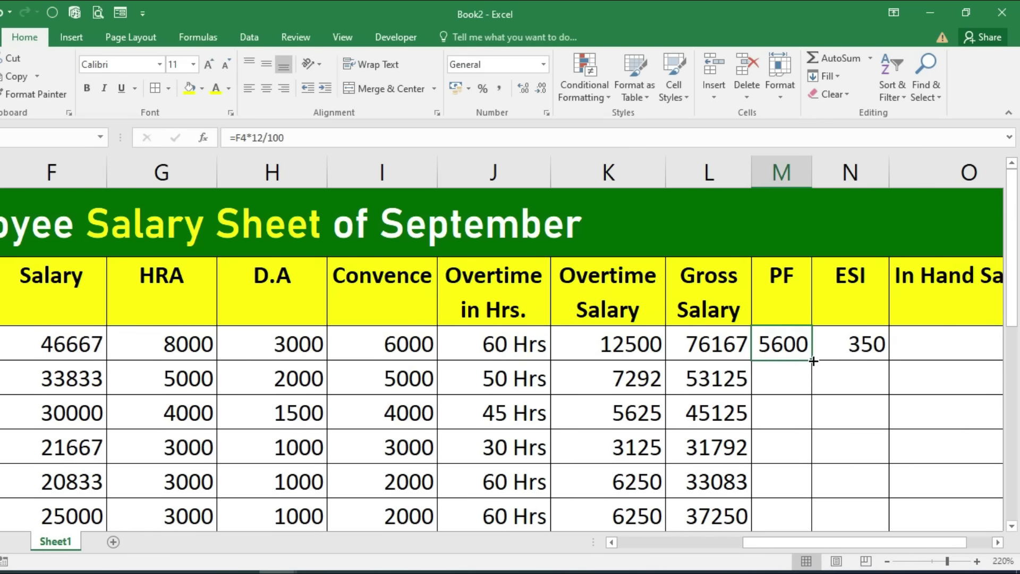
{"action": "double_click", "coordinate": [807, 361]}
{"action": "left_click", "coordinate": [850, 343]}
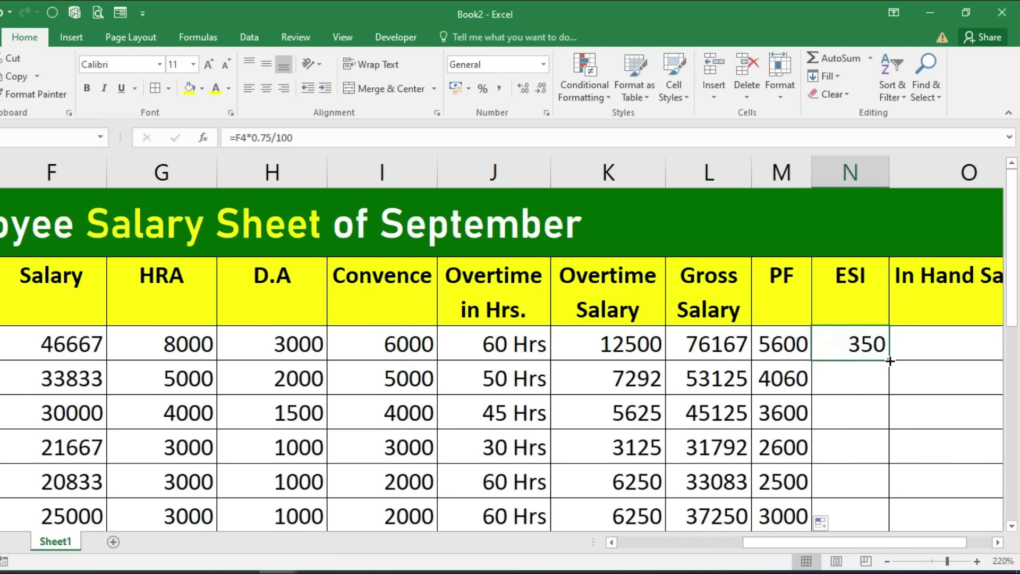
{"action": "double_click", "coordinate": [889, 360]}
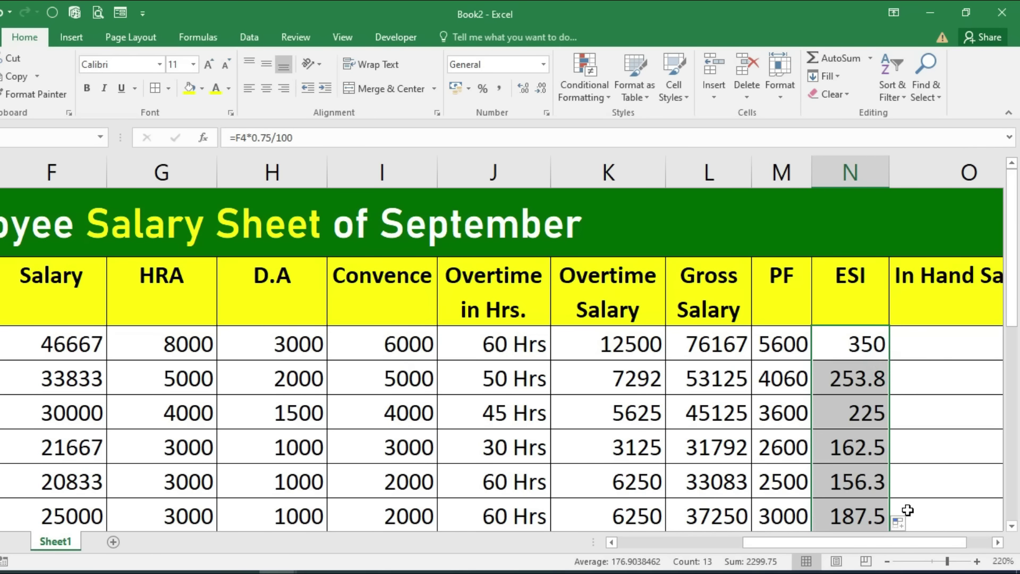
{"action": "left_click", "coordinate": [541, 88]}
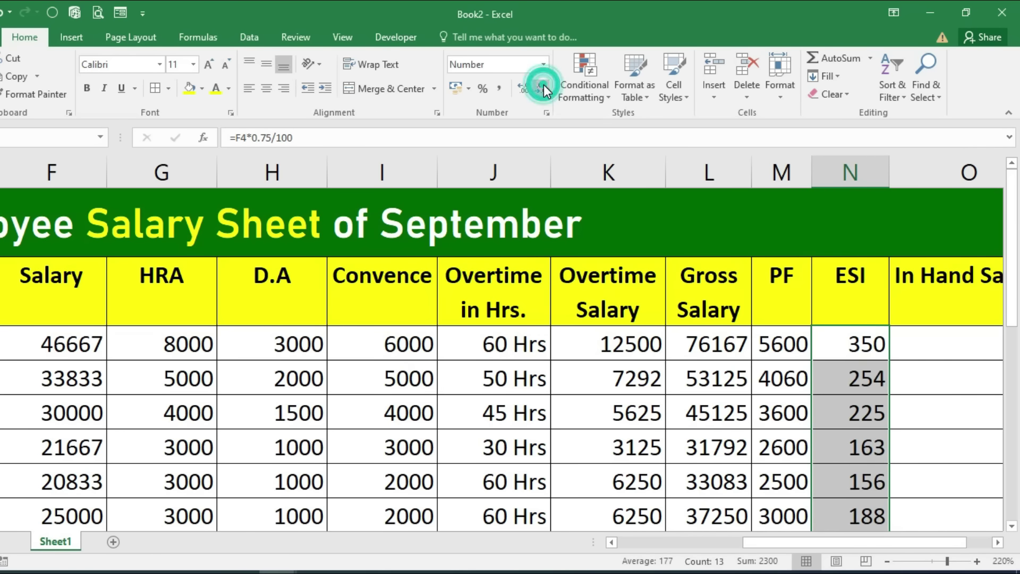
{"action": "left_click_drag", "start_coordinate": [944, 542], "coordinate": [968, 542]}
Enter =L4-M4-N4 in O4 for the first In Hand Salary
{"action": "left_click", "coordinate": [884, 350]}
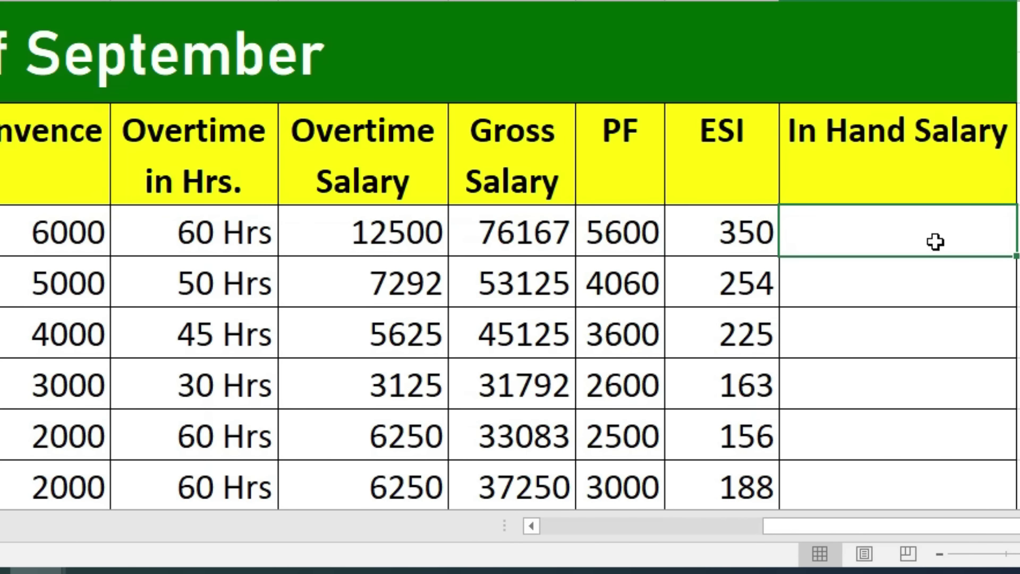
{"action": "type", "text": "="}
{"action": "left_click", "coordinate": [508, 228]}
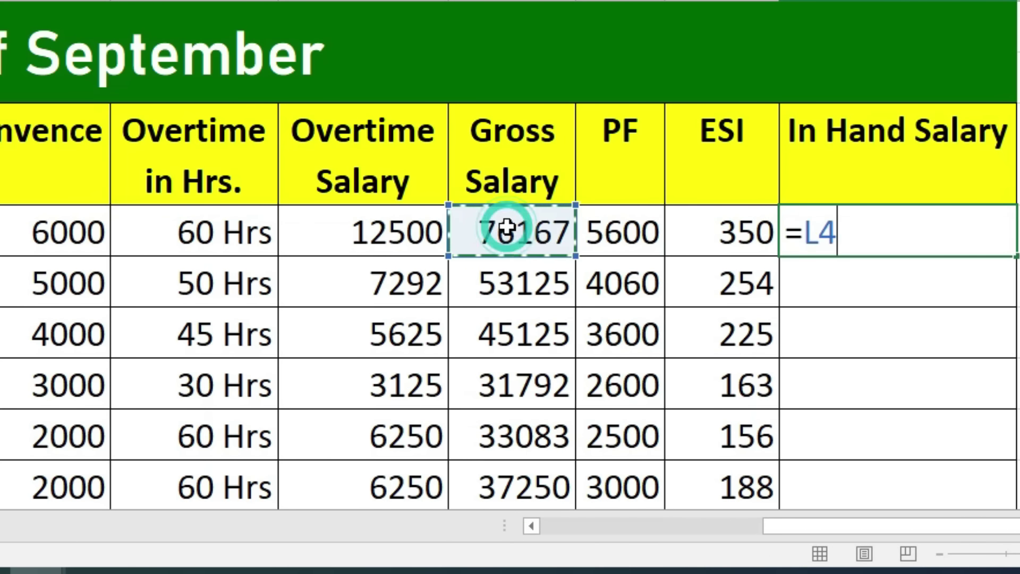
{"action": "type", "text": "-"}
{"action": "left_click", "coordinate": [626, 241]}
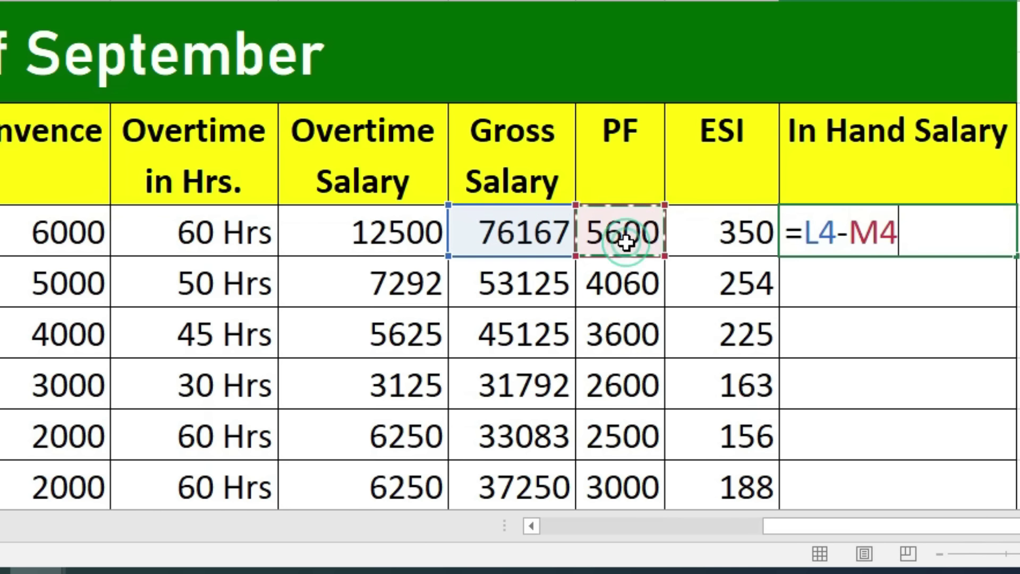
{"action": "type", "text": "-"}
{"action": "left_click", "coordinate": [696, 244]}
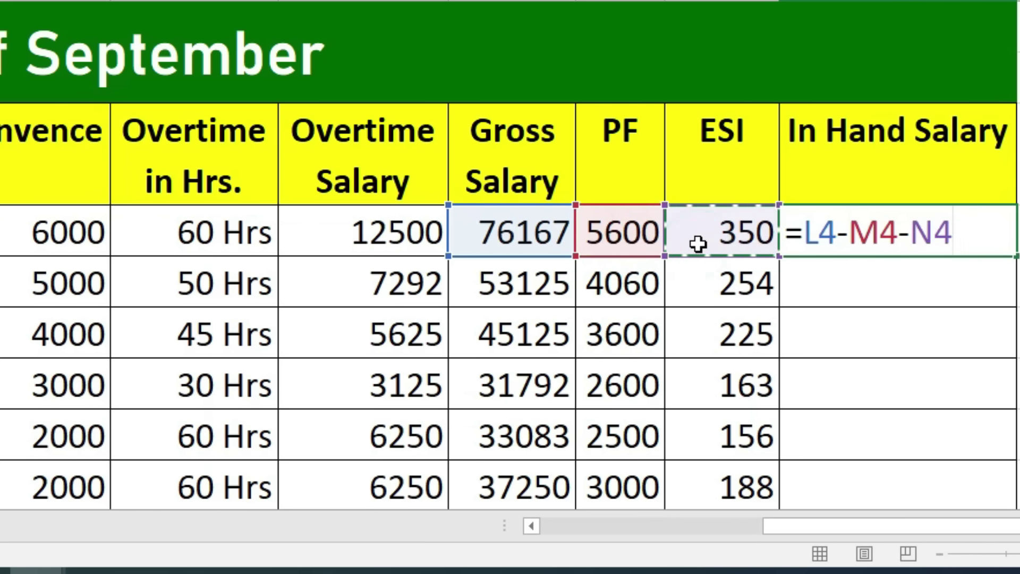
{"action": "key", "text": "Return"}
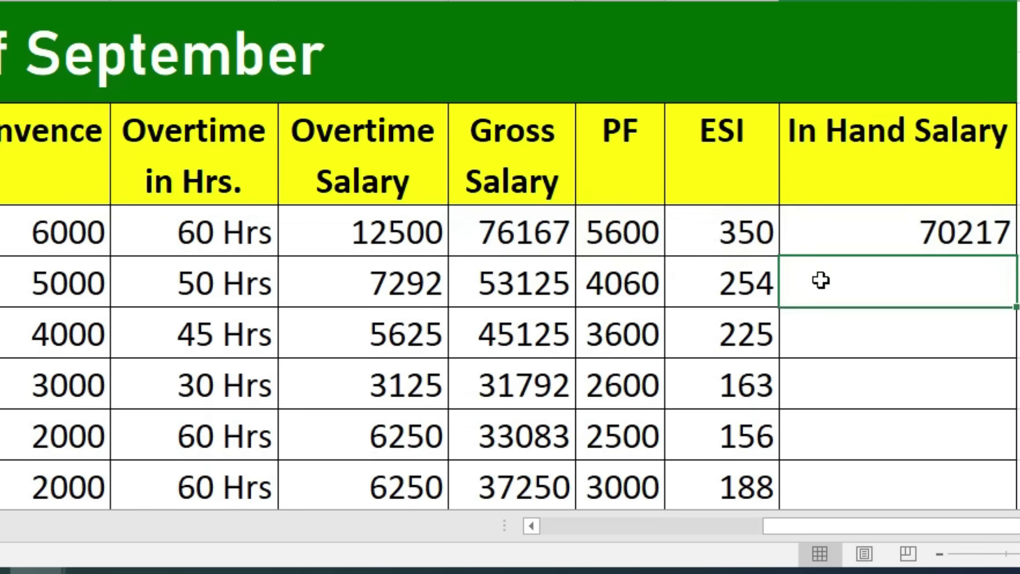
Enter =L5-M5-N5 in O5 and fill it down the remaining In Hand Salary rows
{"action": "type", "text": "="}
{"action": "left_click", "coordinate": [514, 293]}
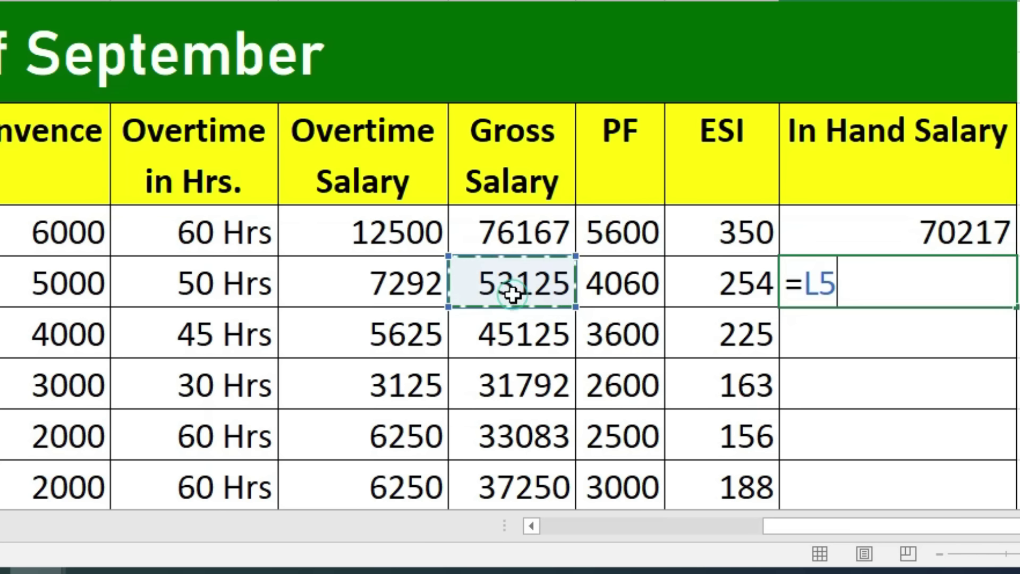
{"action": "type", "text": "-"}
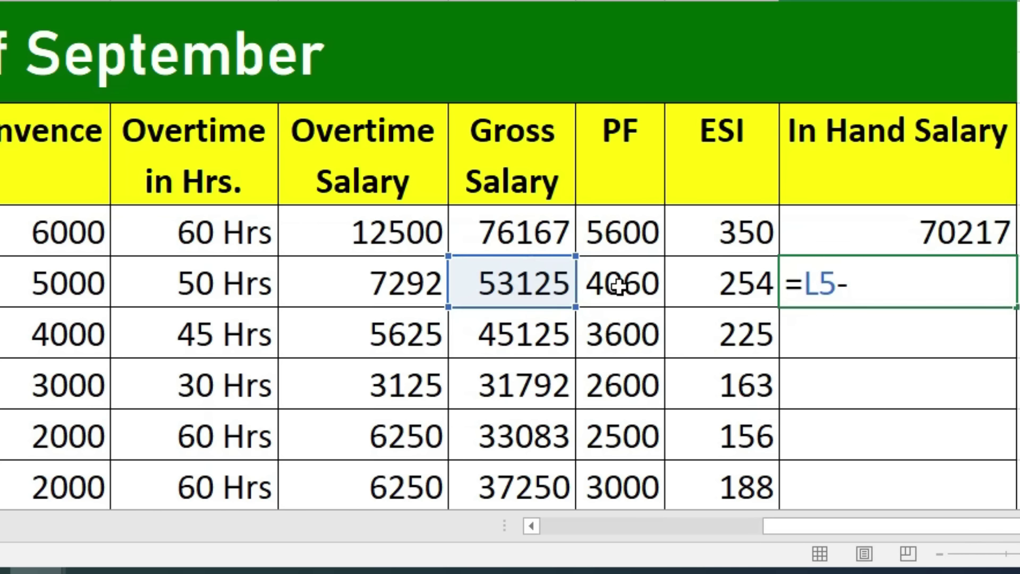
{"action": "left_click", "coordinate": [620, 286]}
{"action": "type", "text": "-"}
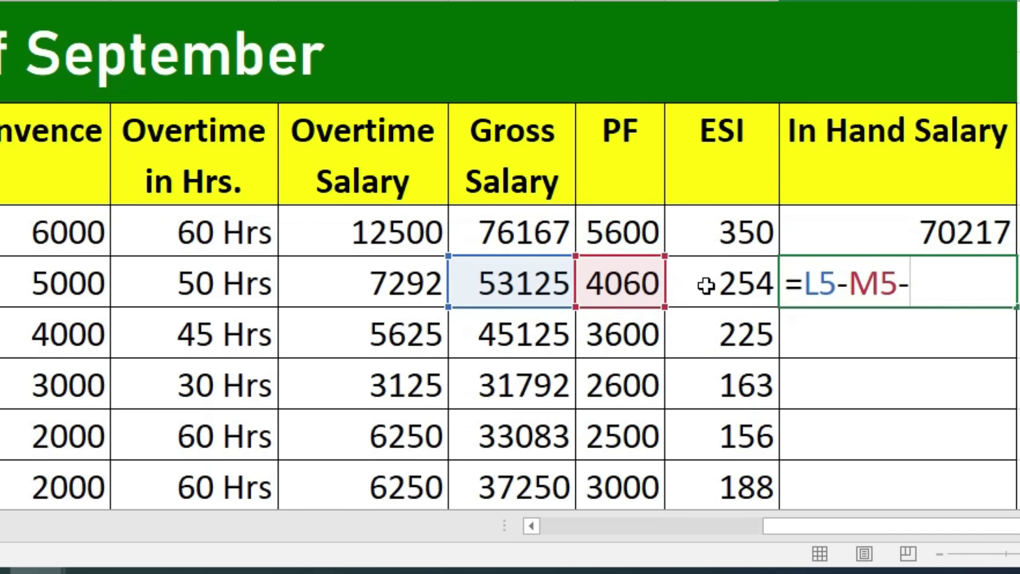
{"action": "left_click", "coordinate": [705, 286]}
{"action": "key", "text": "Return"}
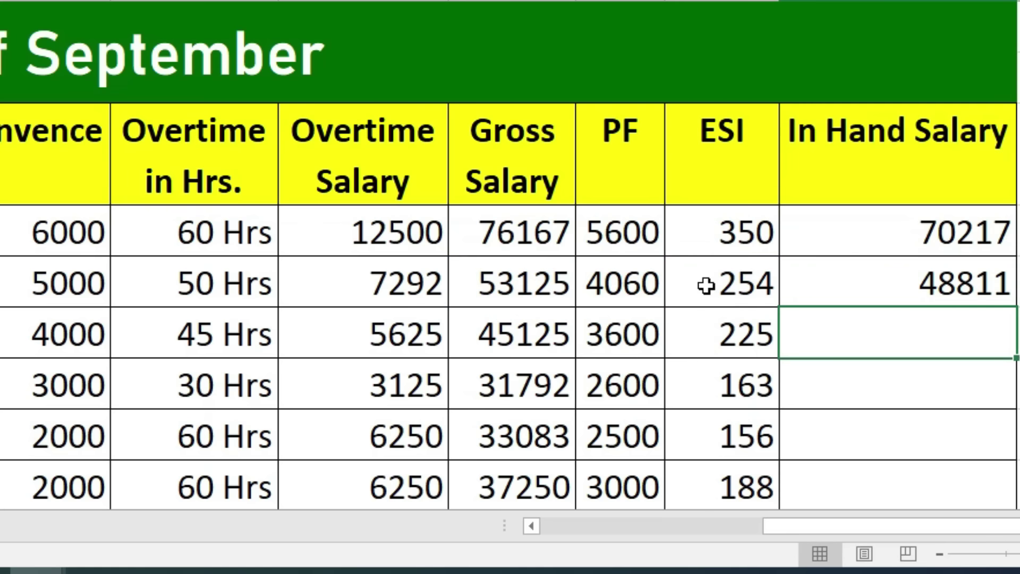
{"action": "left_click", "coordinate": [940, 270]}
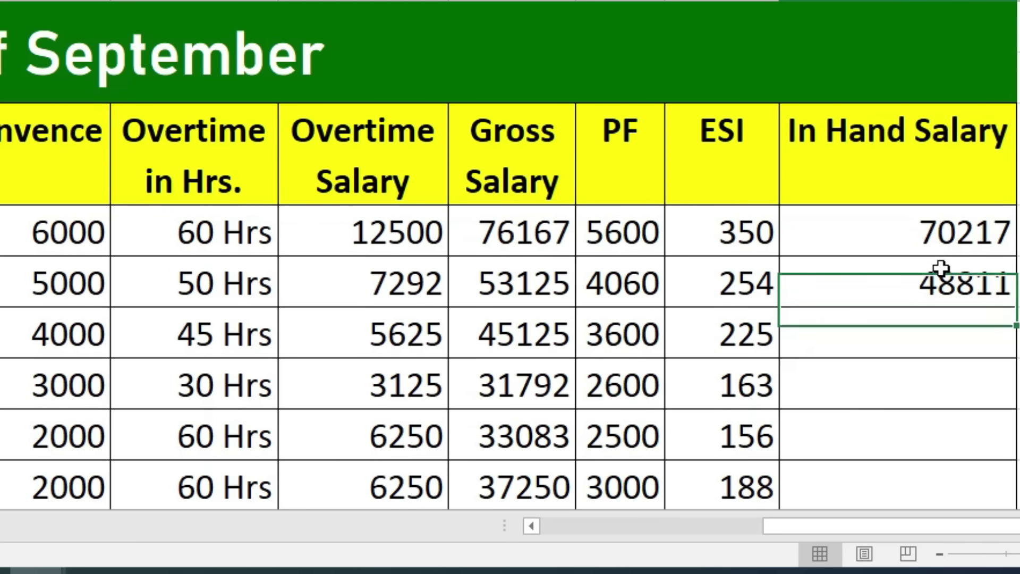
{"action": "double_click", "coordinate": [1014, 308]}
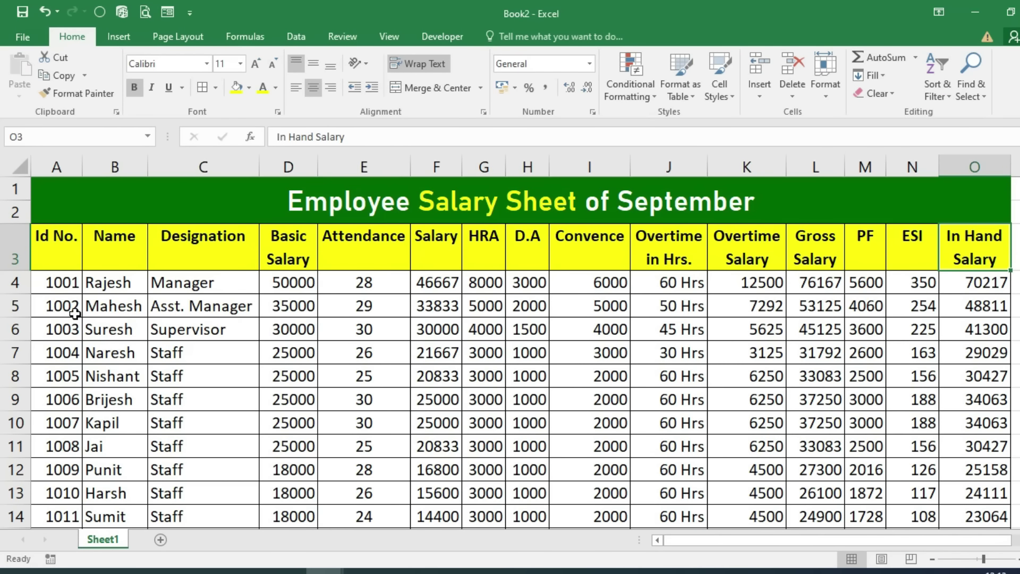
Give the Id No. values a dark red fill with white numbers
{"action": "left_click_drag", "start_coordinate": [68, 287], "coordinate": [70, 513]}
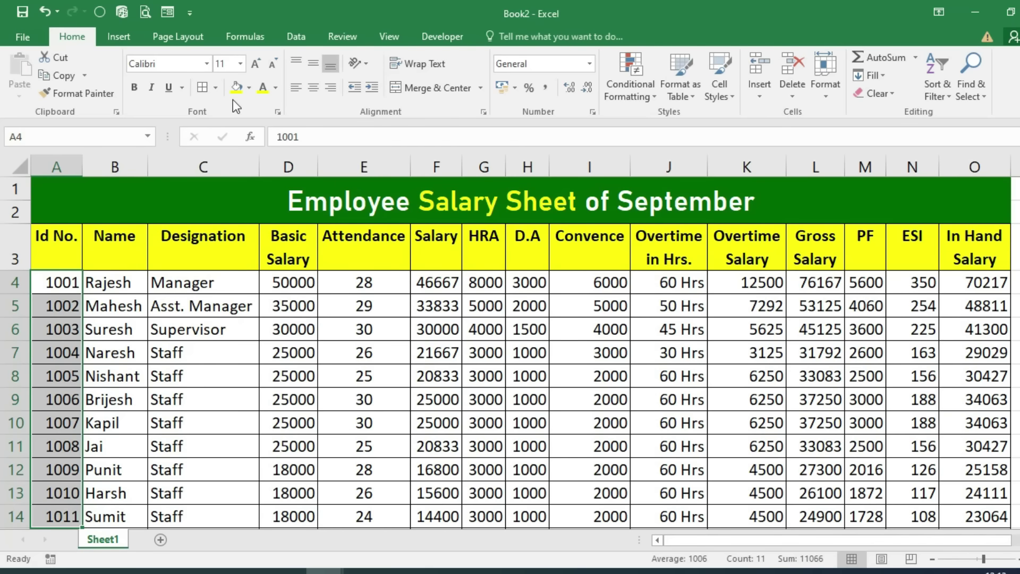
{"action": "left_click", "coordinate": [246, 87]}
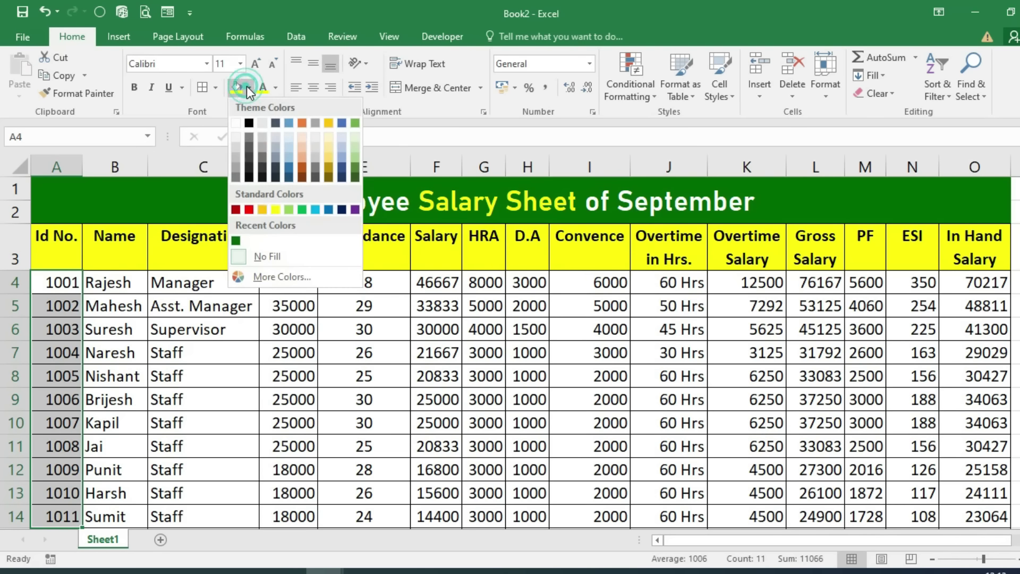
{"action": "left_click", "coordinate": [237, 209]}
{"action": "left_click", "coordinate": [275, 87]}
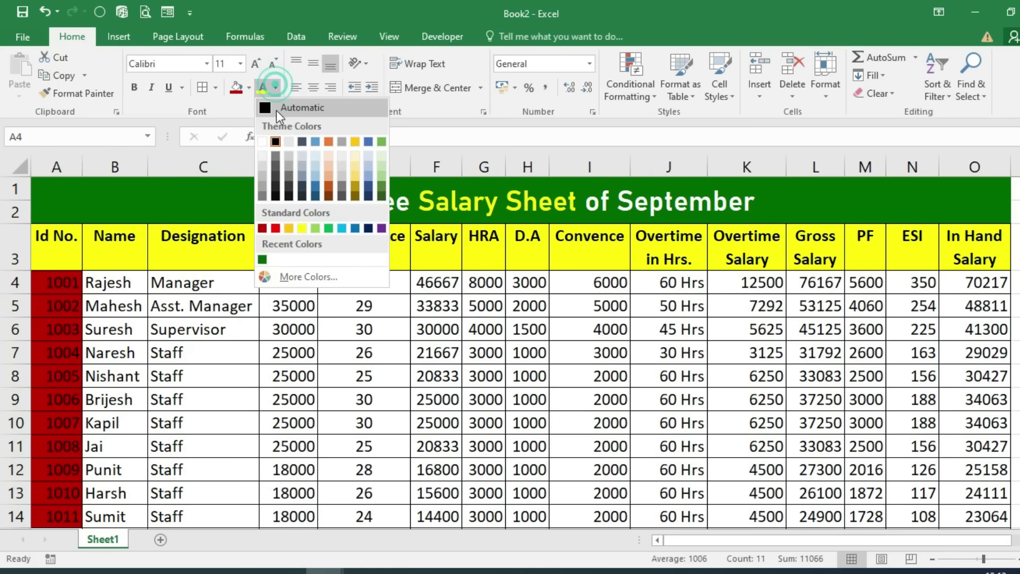
{"action": "left_click", "coordinate": [263, 142]}
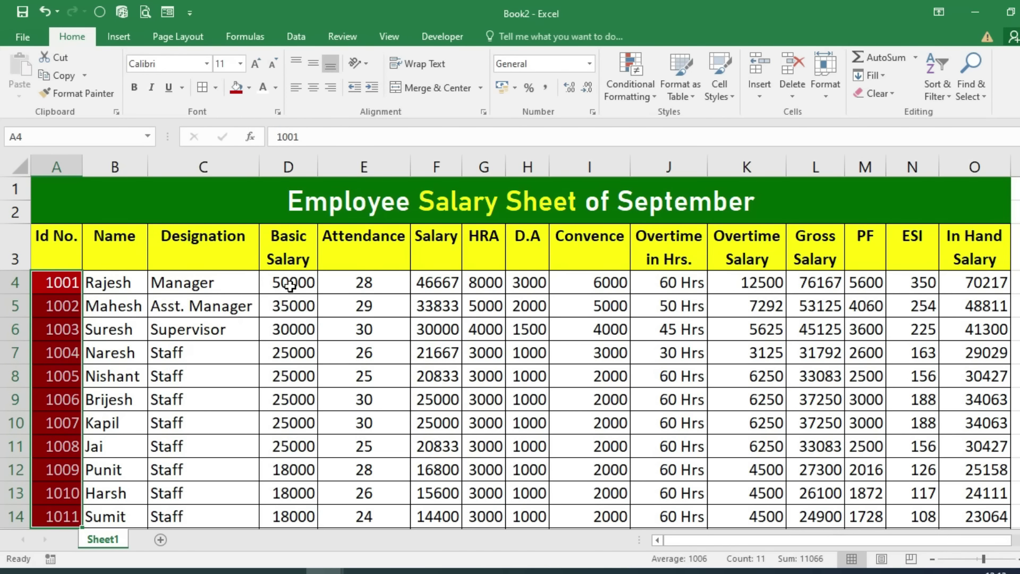
Give the Attendance values dark red fill with bold white numbers, and bold the Id numbers
{"action": "left_click_drag", "start_coordinate": [364, 282], "coordinate": [364, 516]}
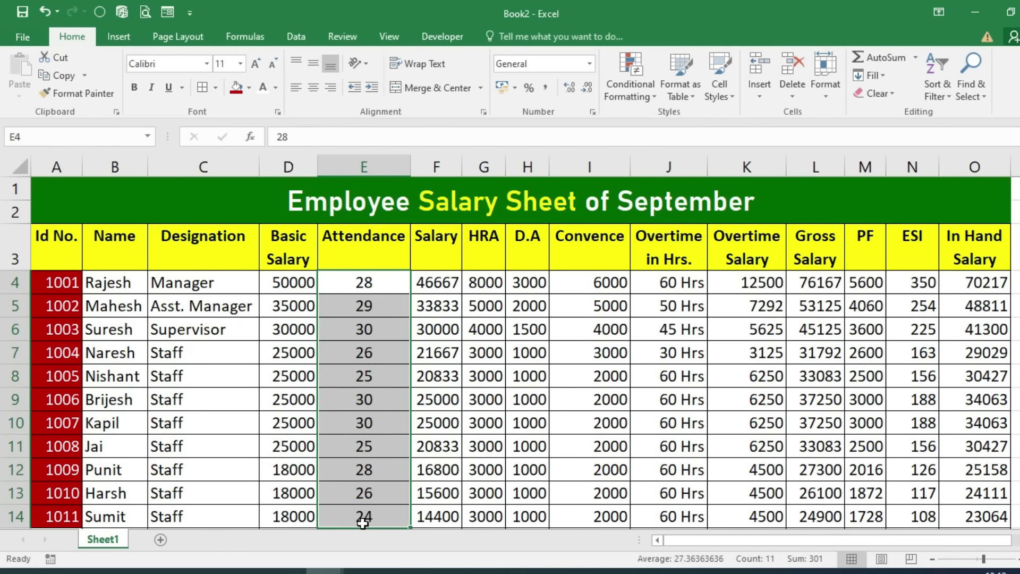
{"action": "left_click", "coordinate": [237, 87]}
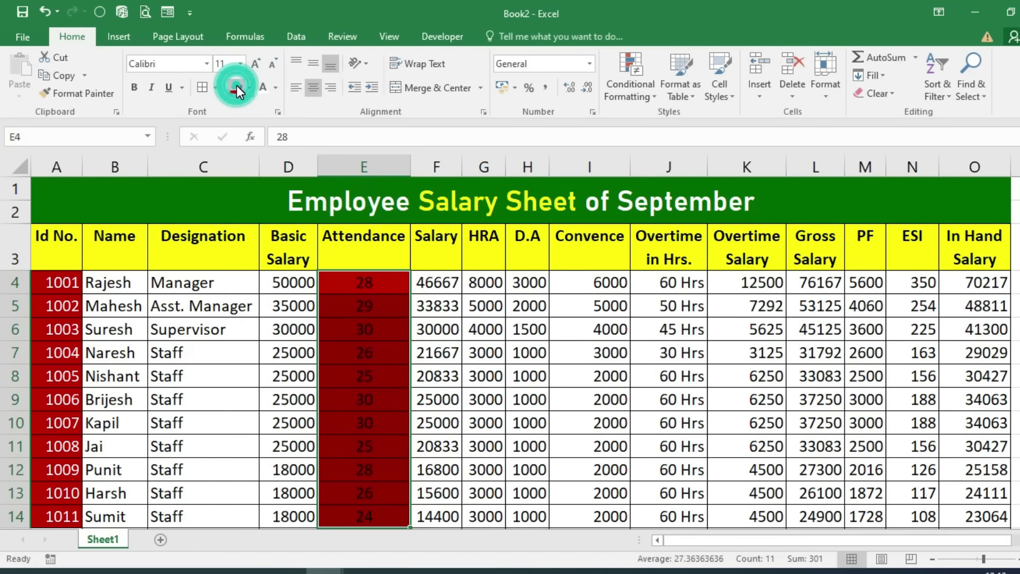
{"action": "left_click", "coordinate": [263, 87]}
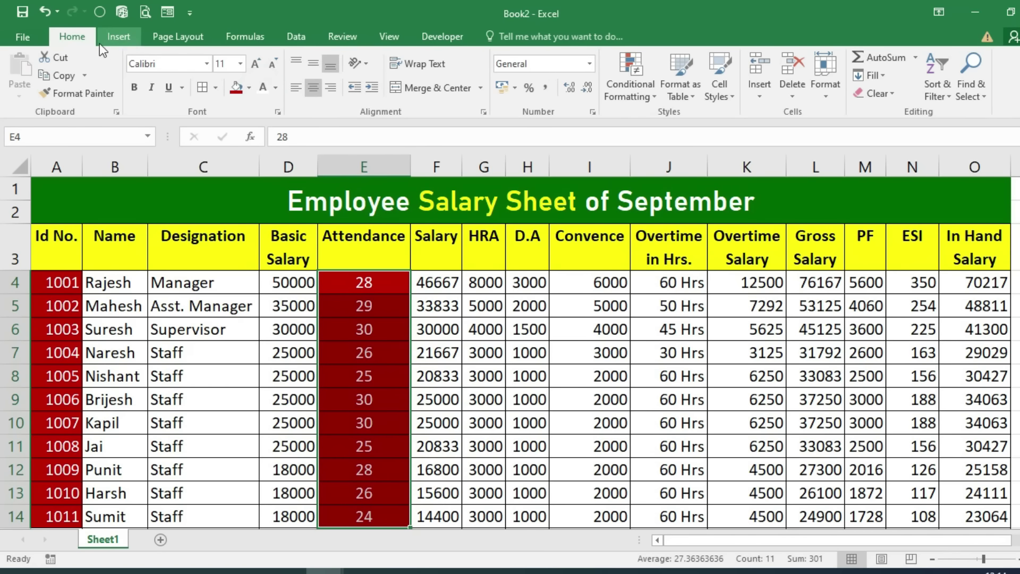
{"action": "left_click", "coordinate": [133, 87]}
{"action": "left_click_drag", "start_coordinate": [62, 282], "coordinate": [68, 516]}
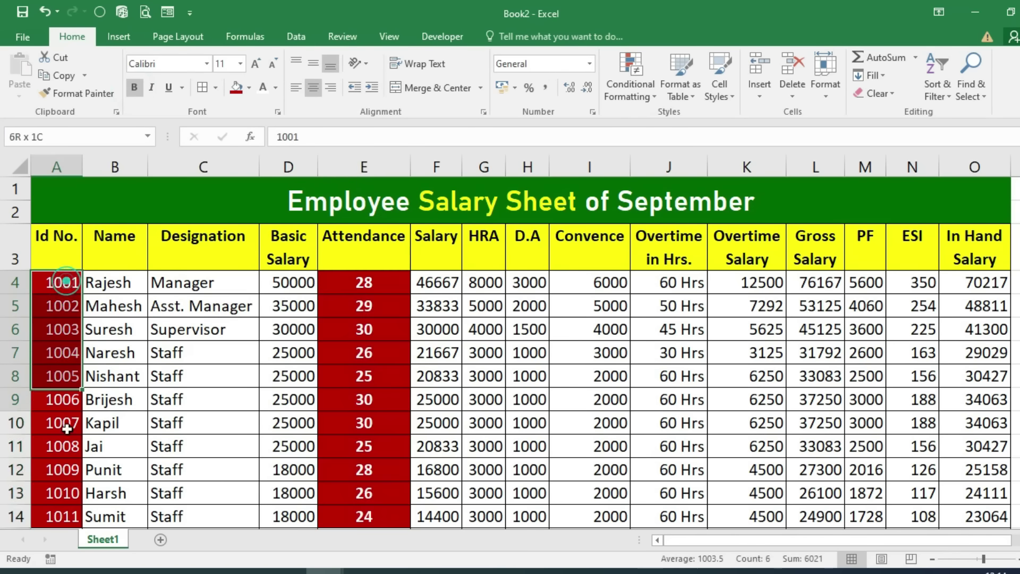
{"action": "left_click", "coordinate": [133, 88]}
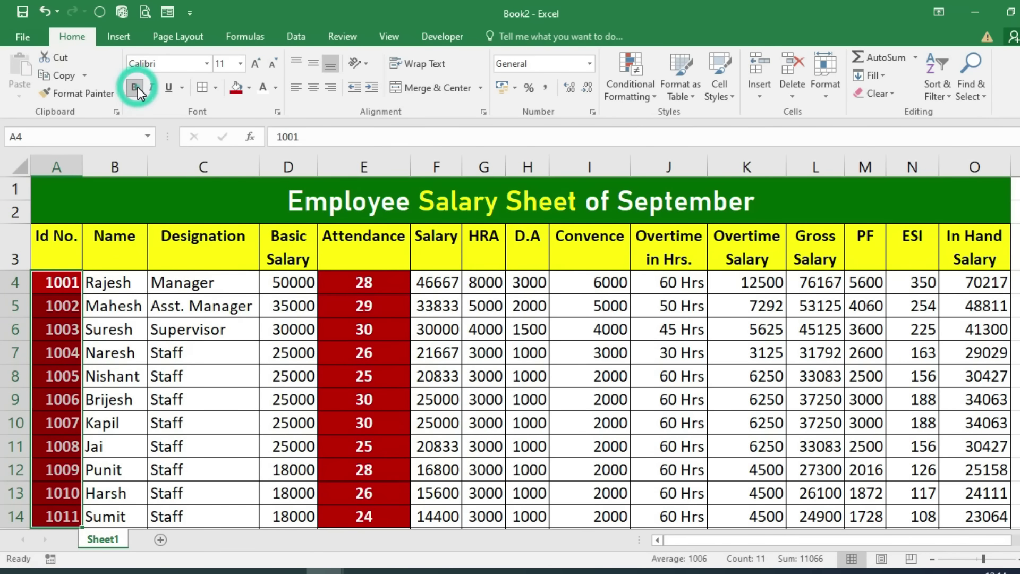
Give the In Hand Salary values a dark red fill with bold white numbers
{"action": "left_click_drag", "start_coordinate": [975, 280], "coordinate": [979, 515]}
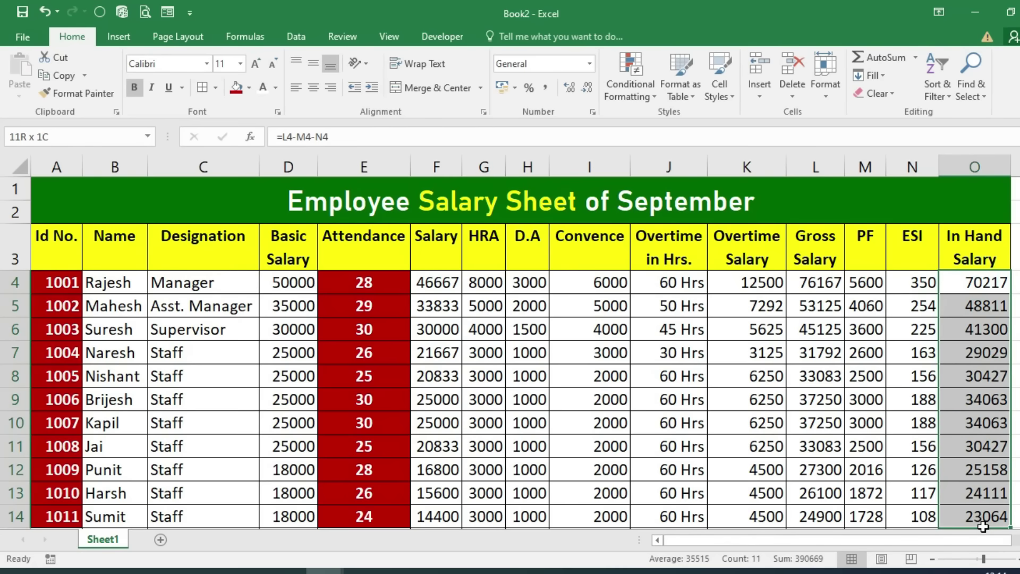
{"action": "left_click", "coordinate": [236, 88]}
{"action": "left_click", "coordinate": [263, 88]}
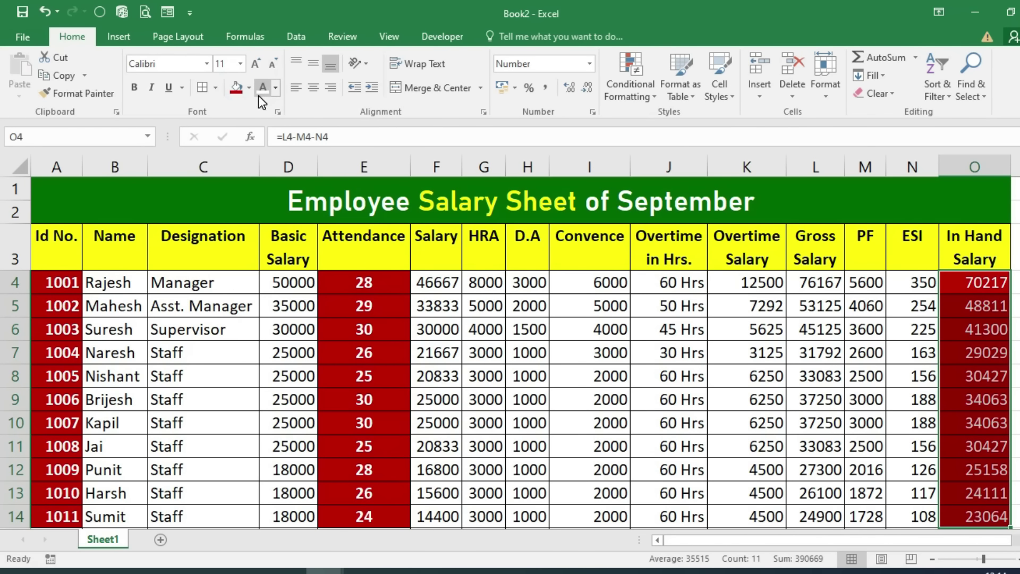
{"action": "left_click", "coordinate": [134, 88]}
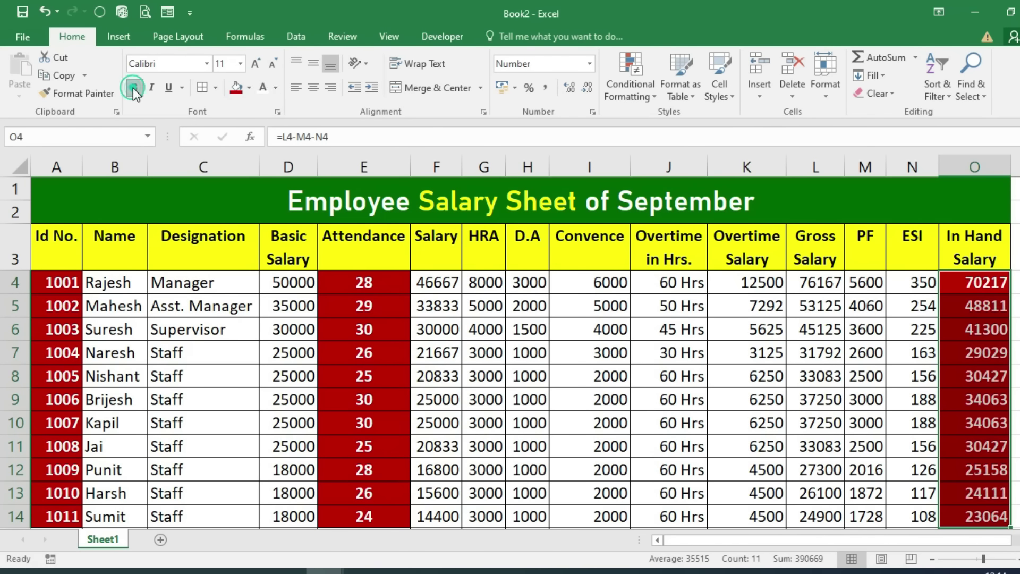
Give HRA, D.A and Convence a dark blue fill with bold, centred white numbers
{"action": "left_click_drag", "start_coordinate": [484, 282], "coordinate": [605, 512]}
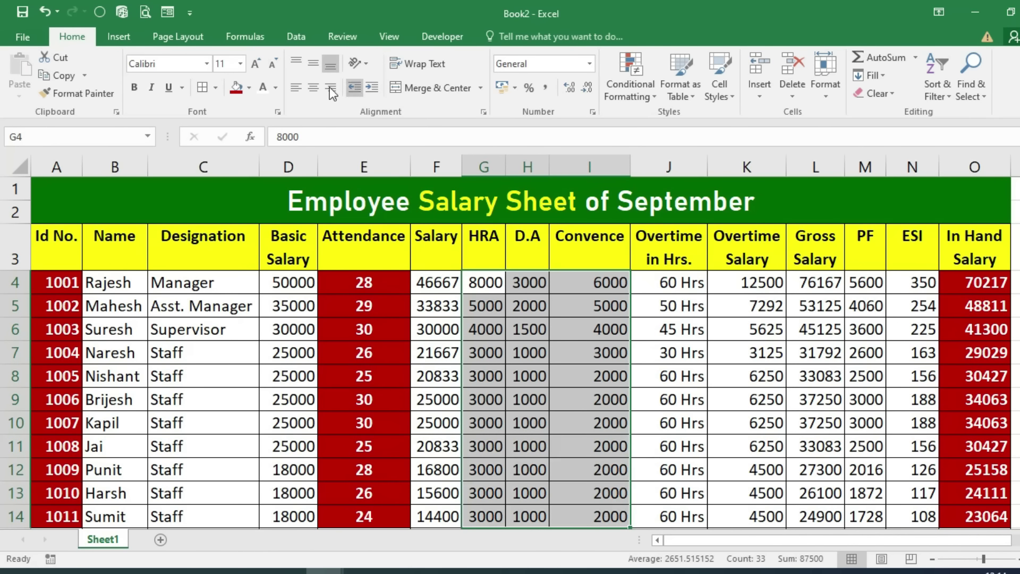
{"action": "left_click", "coordinate": [249, 88]}
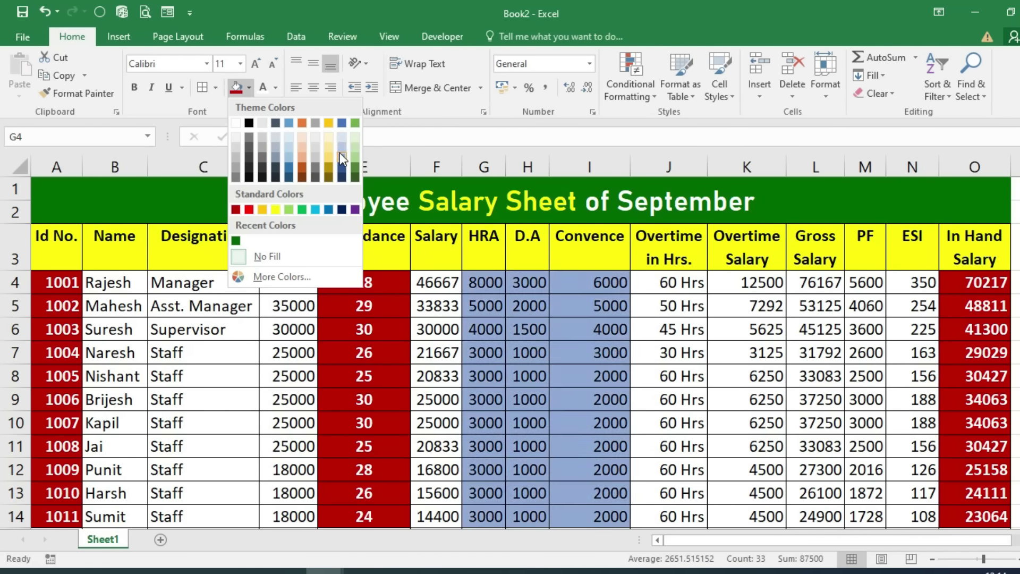
{"action": "left_click", "coordinate": [343, 208]}
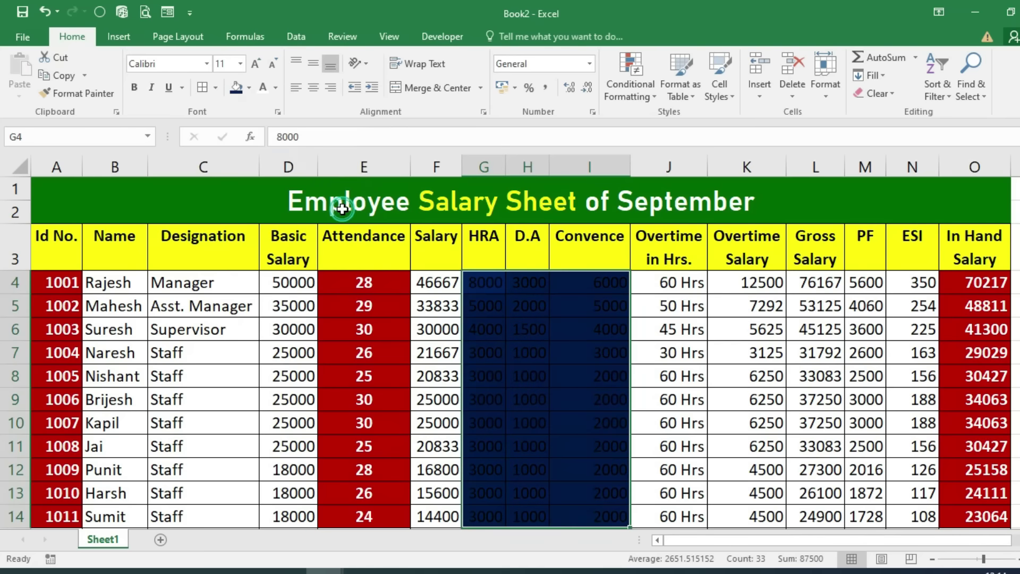
{"action": "left_click", "coordinate": [264, 91]}
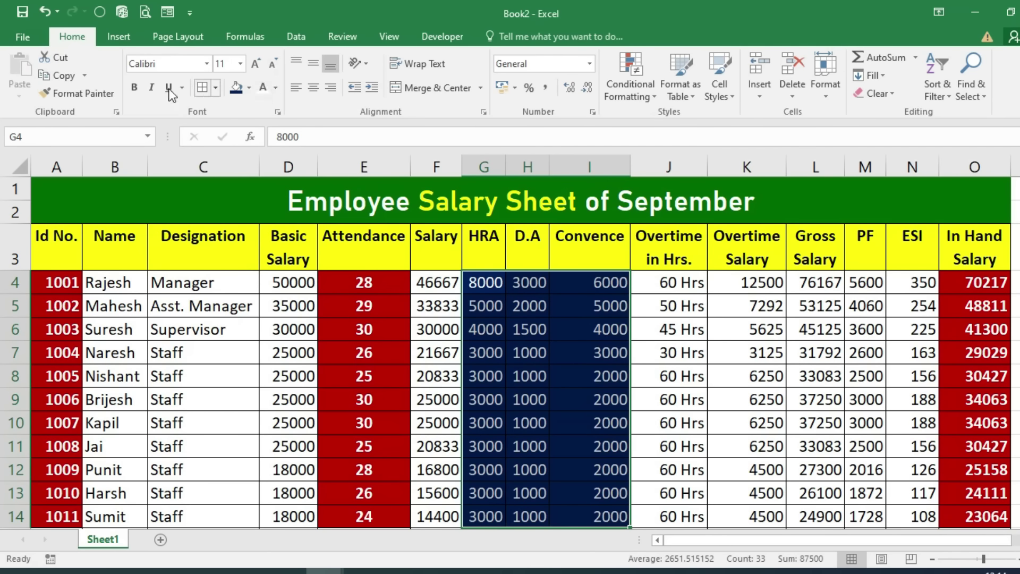
{"action": "left_click", "coordinate": [134, 87]}
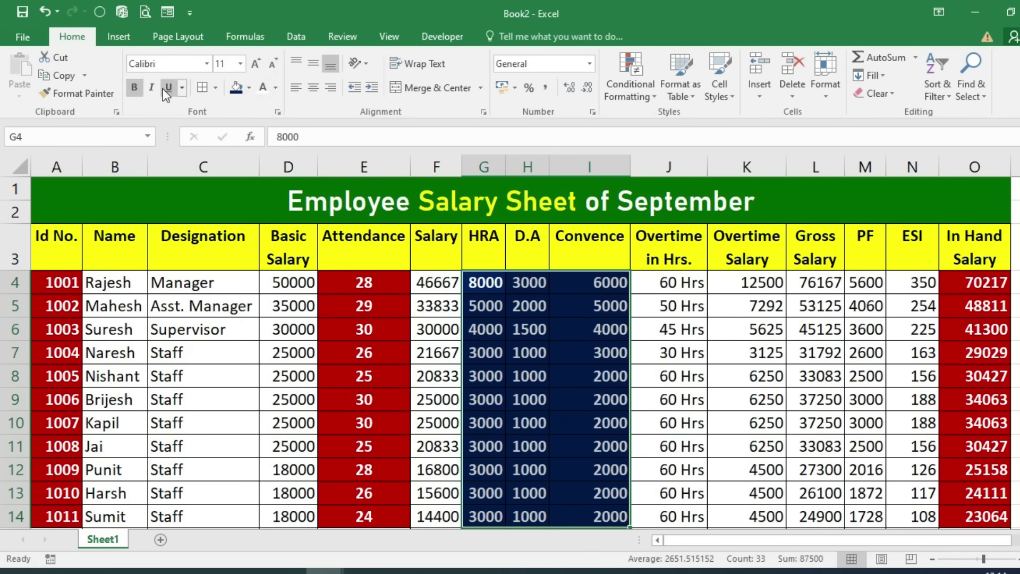
{"action": "left_click", "coordinate": [313, 91]}
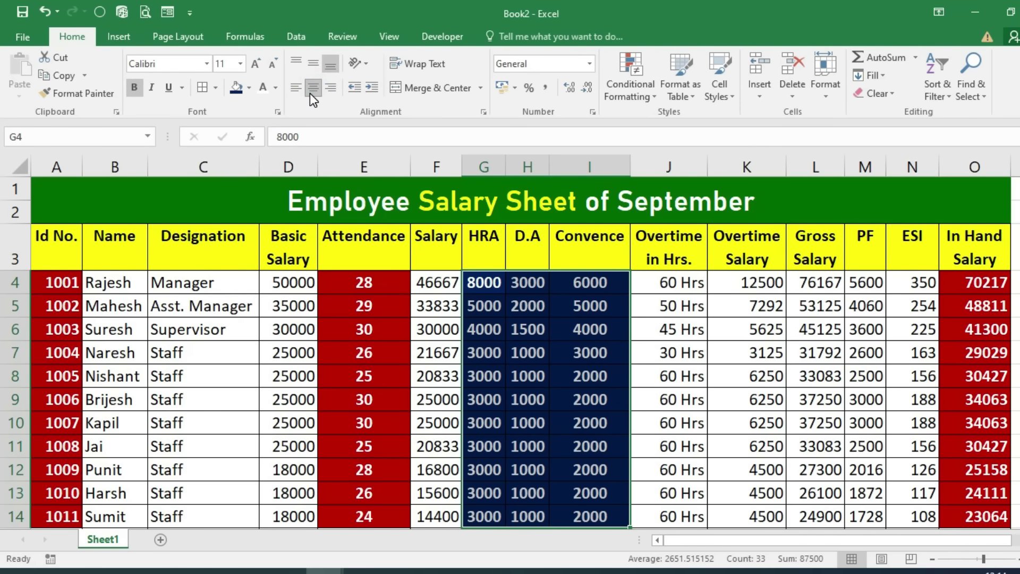
Shade both overtime columns light gold, then select the PF and ESI values
{"action": "left_click_drag", "start_coordinate": [670, 282], "coordinate": [773, 515]}
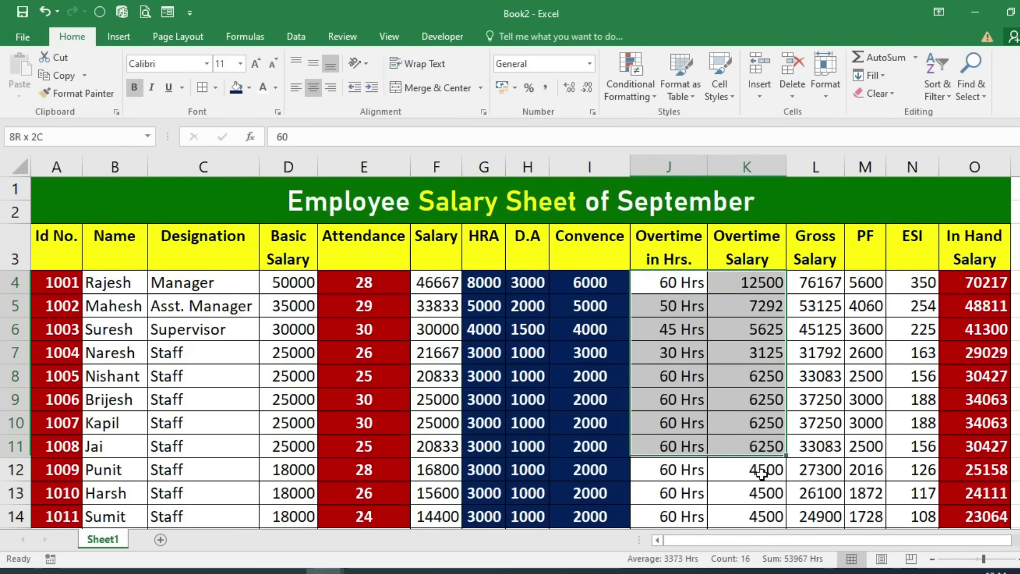
{"action": "left_click", "coordinate": [250, 88]}
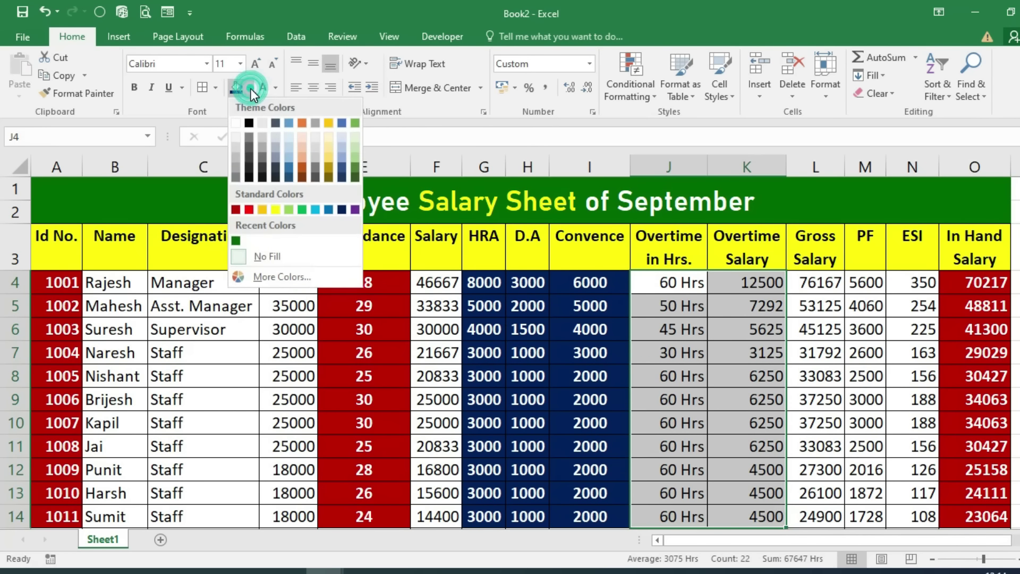
{"action": "left_click", "coordinate": [326, 137]}
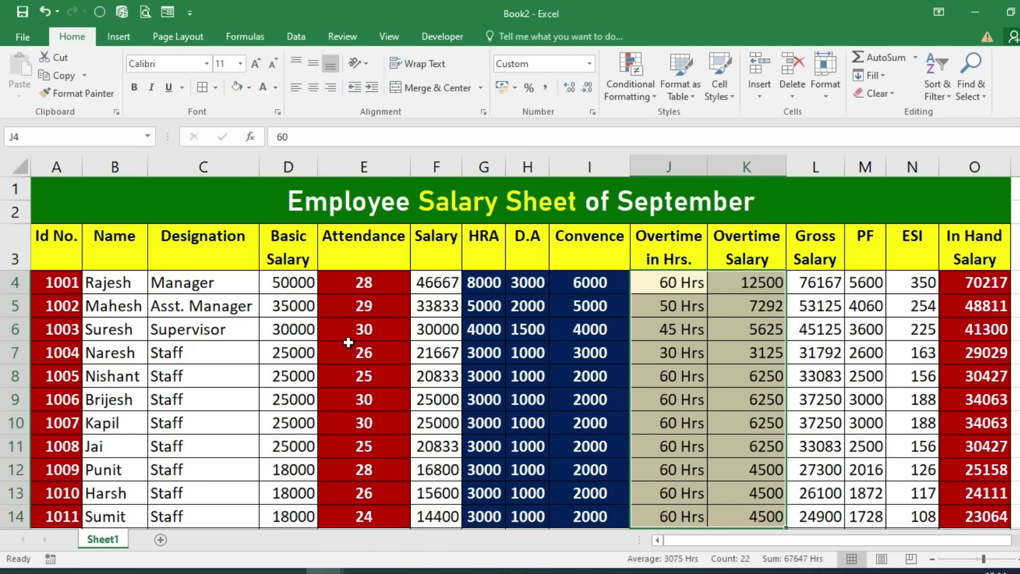
{"action": "left_click_drag", "start_coordinate": [865, 282], "coordinate": [914, 516]}
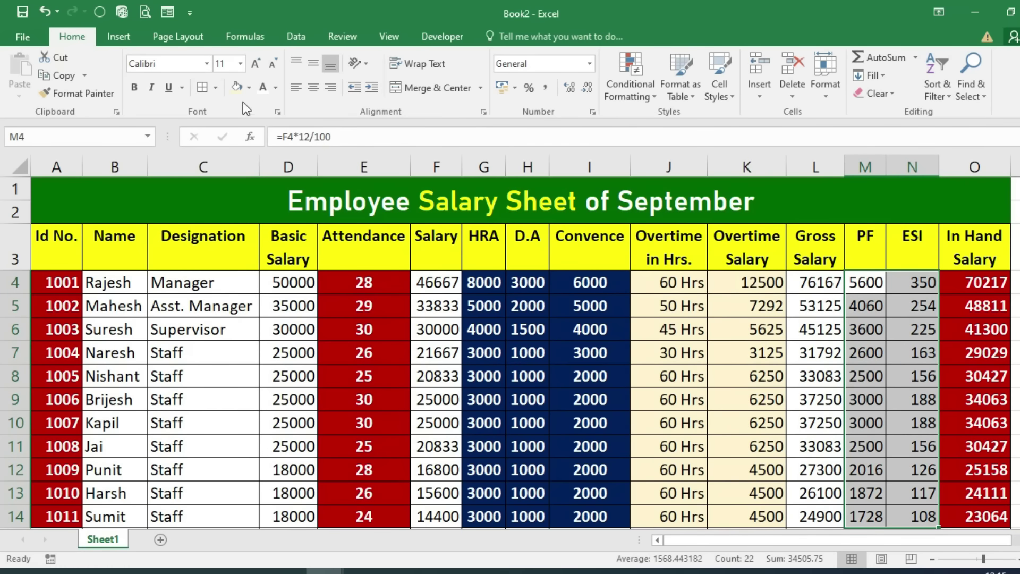
{"action": "left_click", "coordinate": [249, 88]}
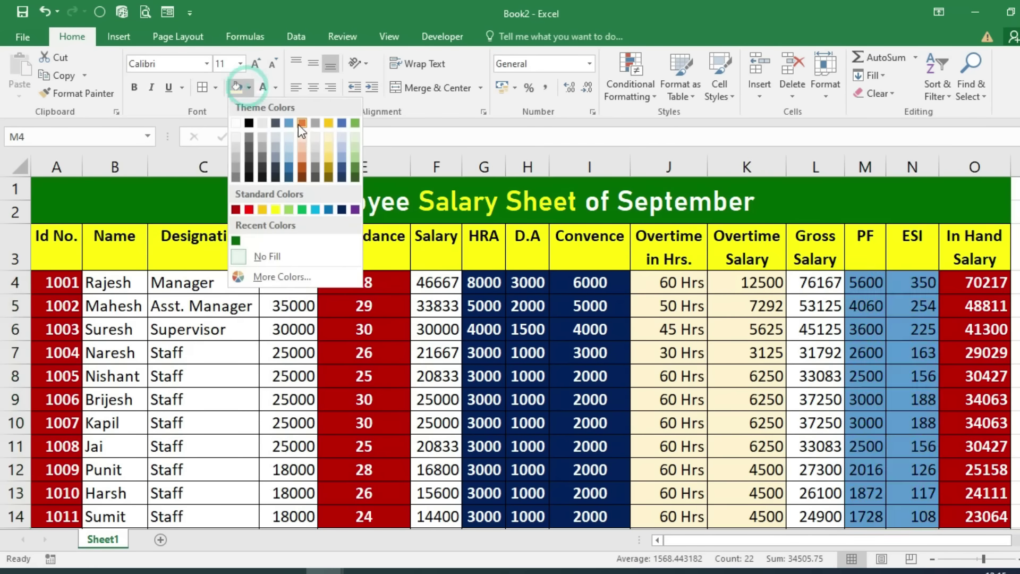
Fill the selected PF and ESI cells M4:N14 light green
{"action": "left_click", "coordinate": [355, 135]}
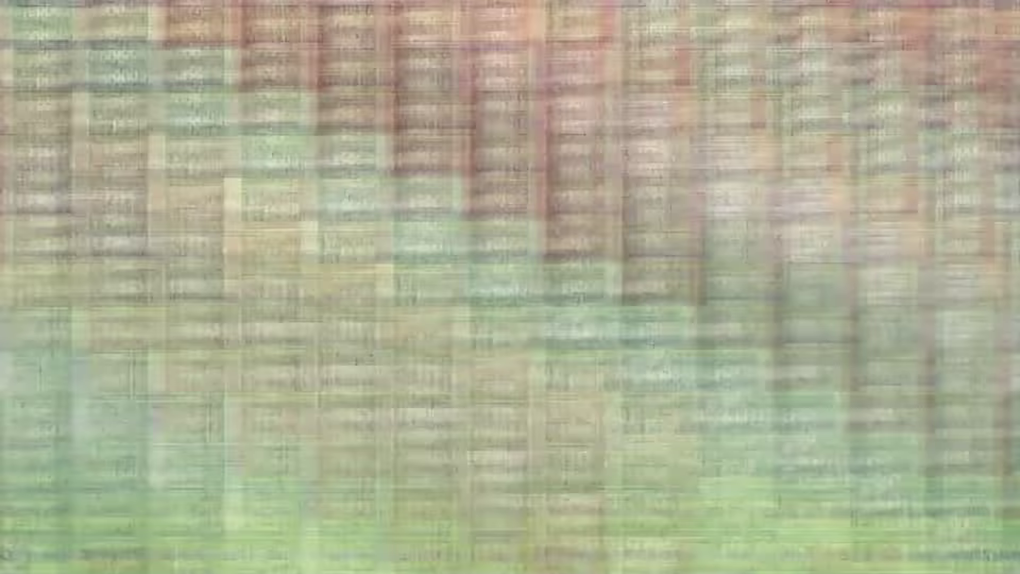